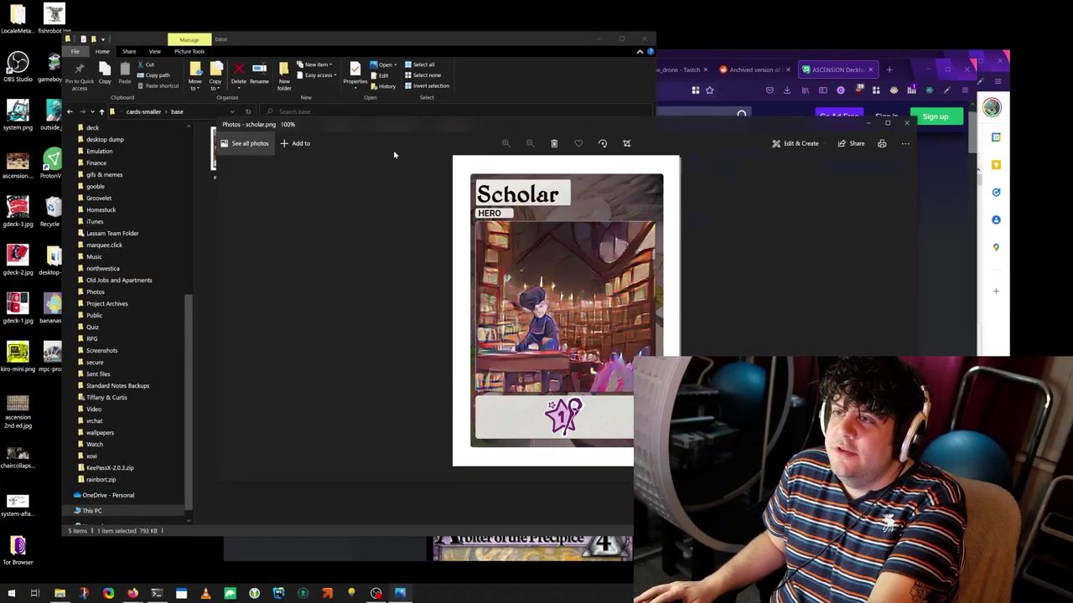
- Leave the base folder and look over the card images in the galaxy folder of cards-smaller
{"action": "key", "text": "space"}
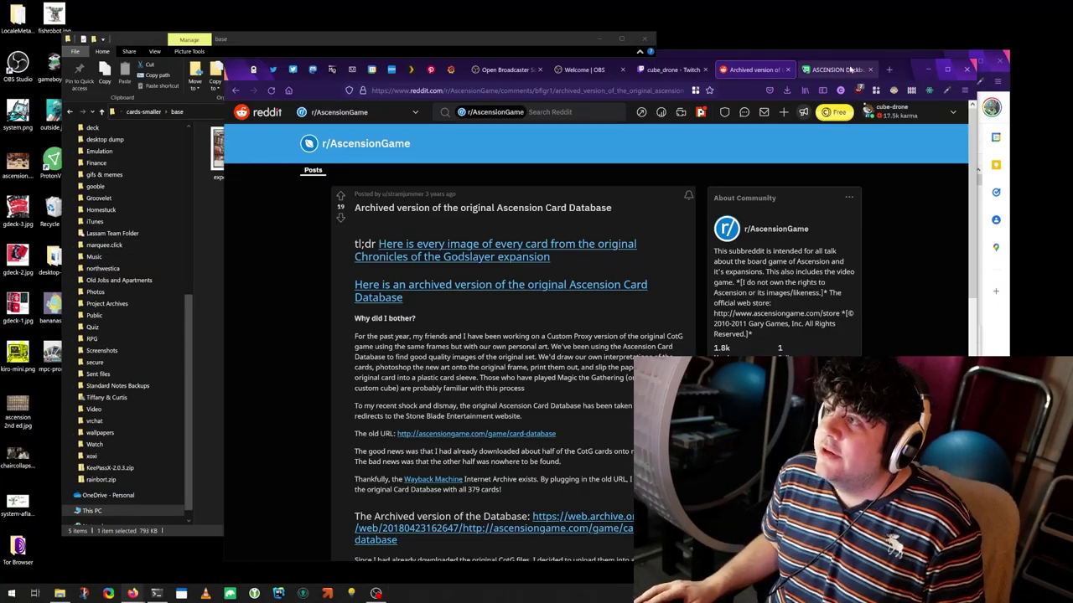
{"action": "key", "text": "alt+Up"}
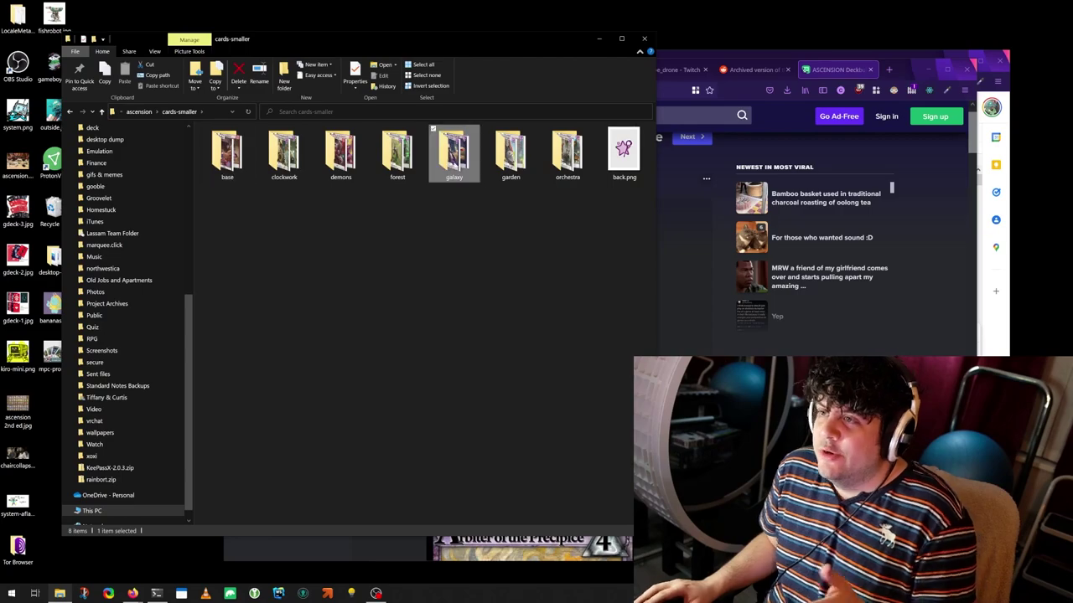
{"action": "double_click", "coordinate": [453, 153]}
{"action": "key", "text": "Return"}
{"action": "scroll", "coordinate": [697, 186], "scroll_direction": "down", "scroll_amount": 8}
{"action": "left_click", "coordinate": [909, 124]}
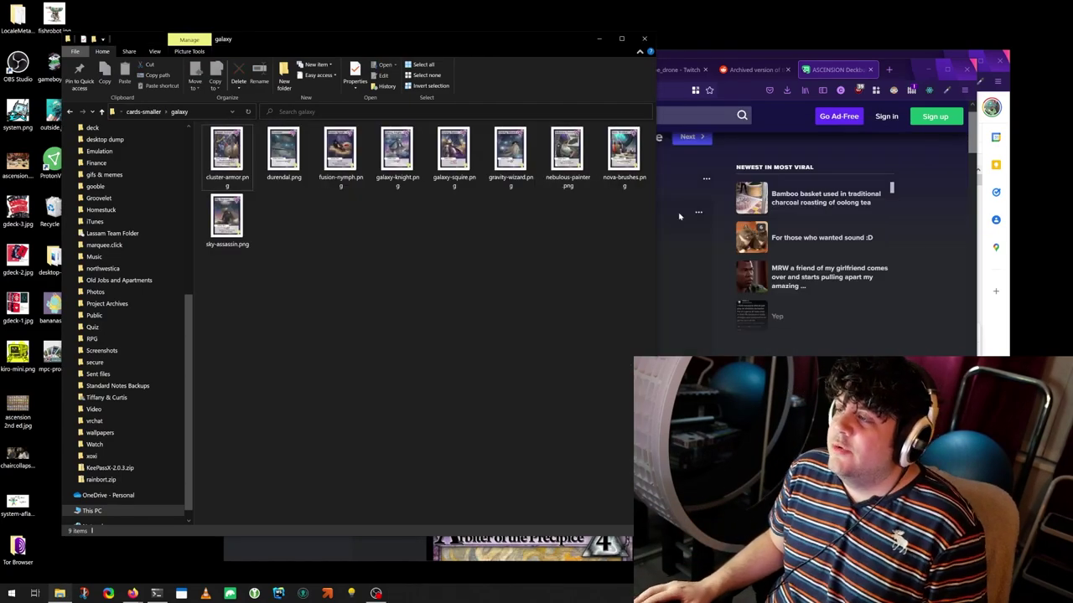
{"action": "key", "text": "alt+Up"}
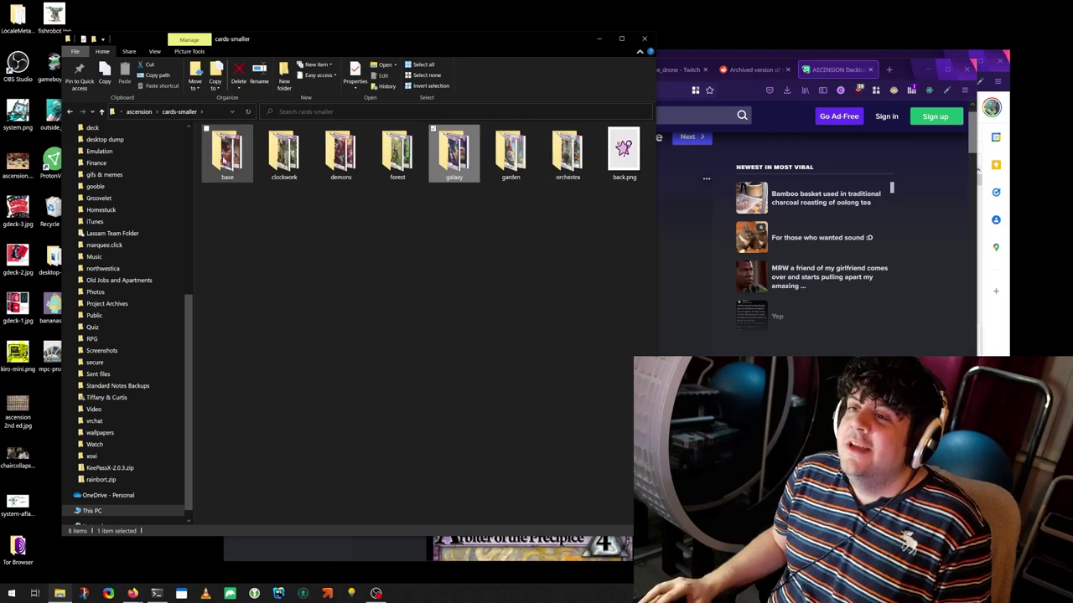
- Browse the clockwork folder's card images, including Collector and L'Atelier, and return to cards-smaller
{"action": "double_click", "coordinate": [284, 153]}
{"action": "double_click", "coordinate": [227, 151]}
{"action": "key", "text": "Right"}
{"action": "key", "text": "Right"}
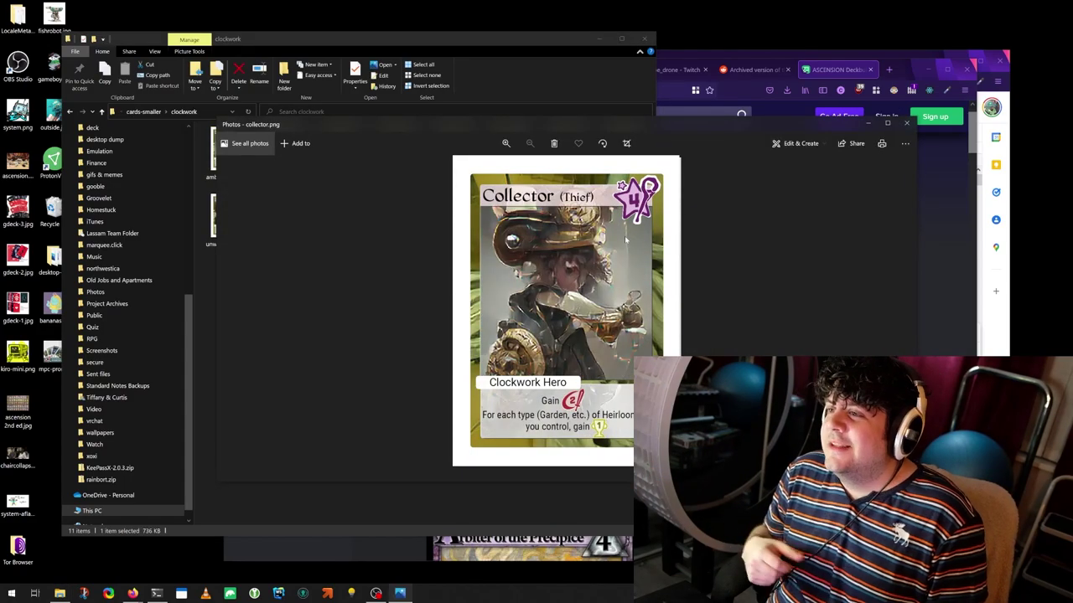
{"action": "key", "text": "Right"}
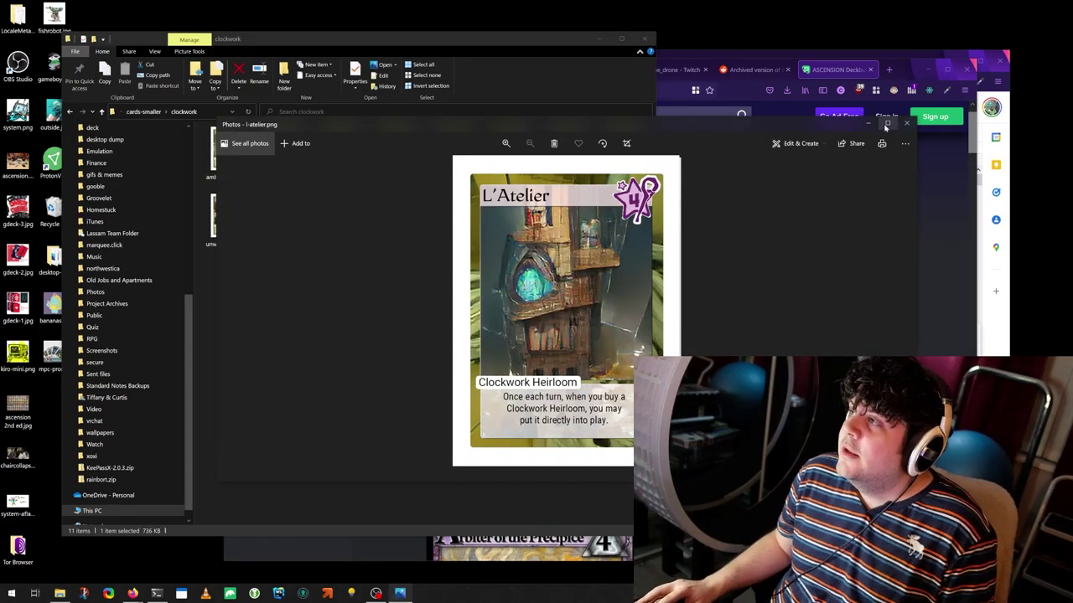
{"action": "key", "text": "Escape"}
{"action": "key", "text": "BackSpace"}
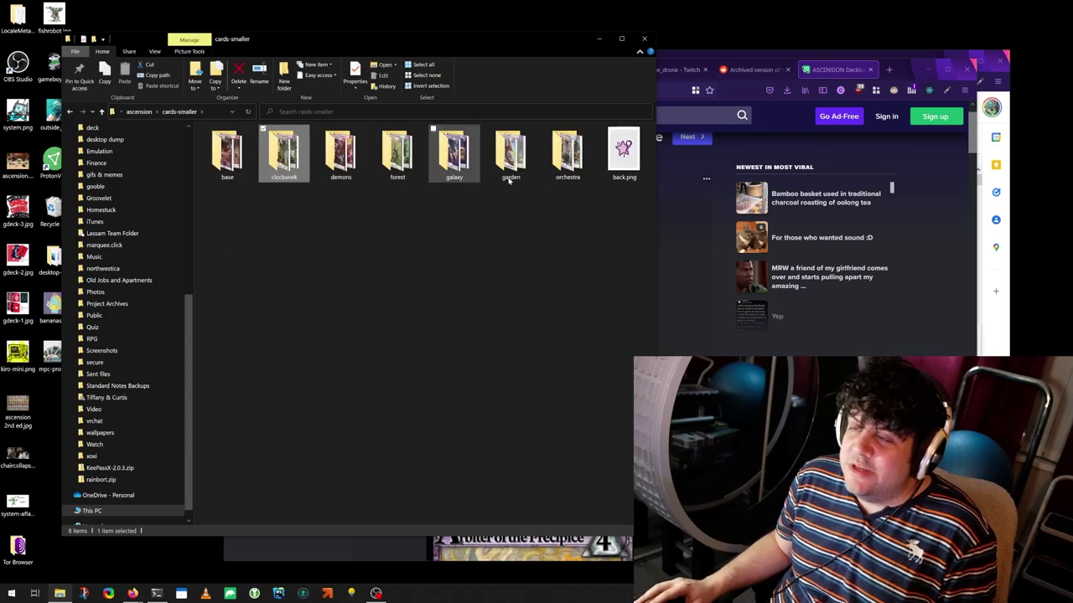
- Browse the card images in the garden folder in the photo viewer and close it
{"action": "left_click", "coordinate": [511, 155]}
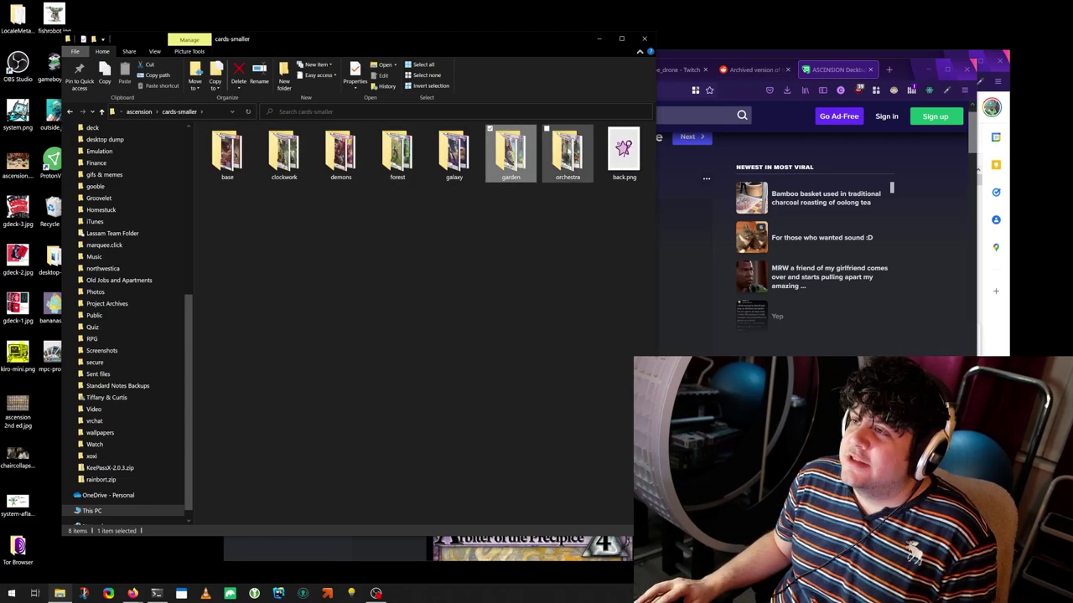
{"action": "double_click", "coordinate": [566, 155]}
{"action": "left_click_drag", "start_coordinate": [335, 38], "coordinate": [423, 91]}
{"action": "key", "text": "BackSpace"}
{"action": "key", "text": "Left"}
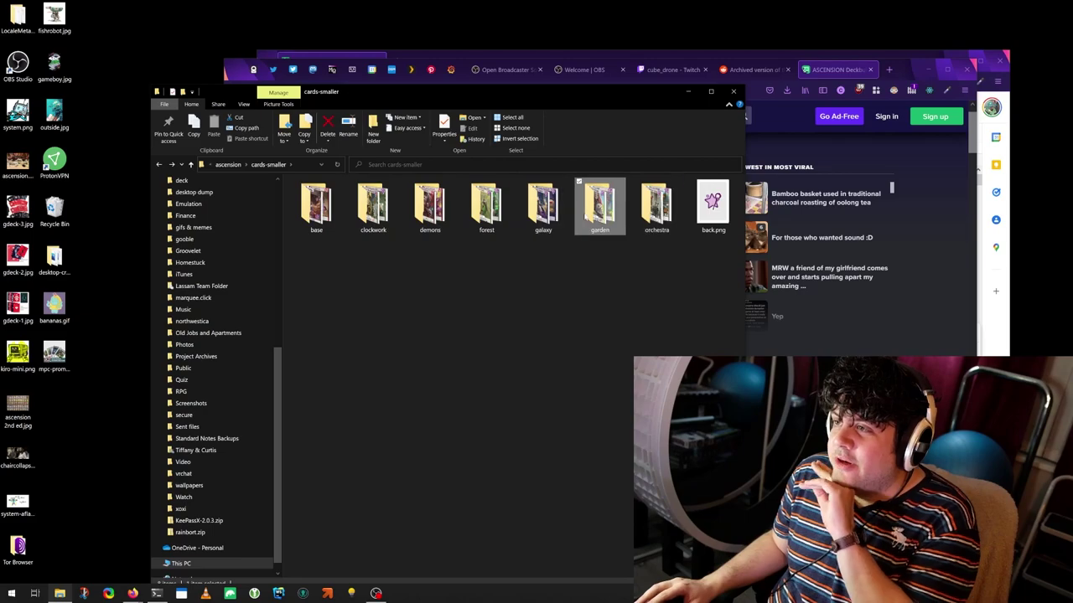
{"action": "key", "text": "Return"}
{"action": "key", "text": "Return"}
{"action": "key", "text": "Right"}
{"action": "key", "text": "Right"}
{"action": "key", "text": "Right"}
{"action": "key", "text": "Right"}
{"action": "key", "text": "Right"}
{"action": "key", "text": "Right"}
{"action": "key", "text": "Right"}
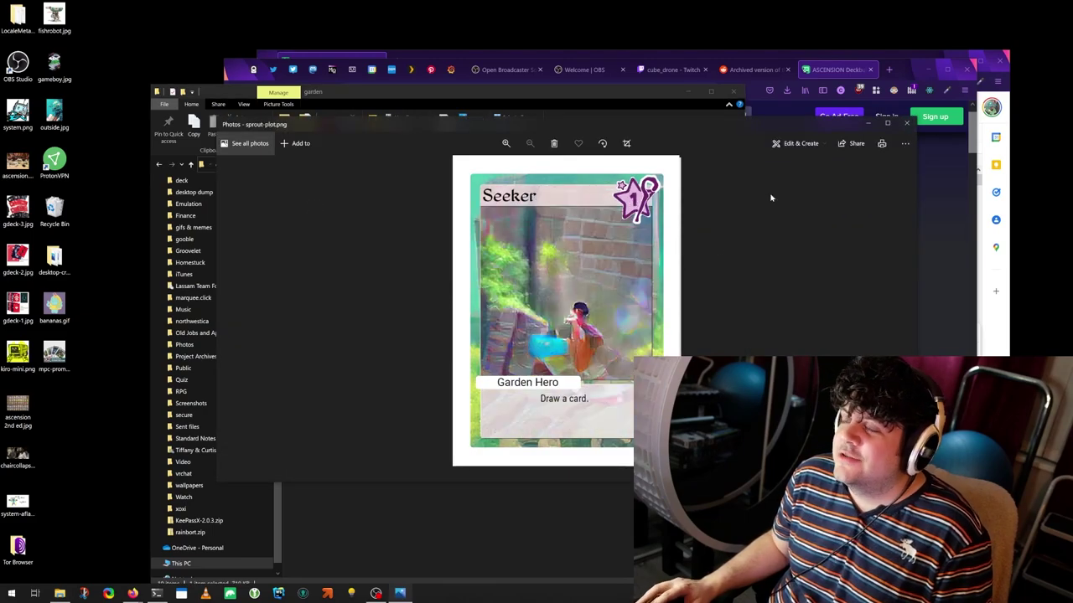
{"action": "left_click", "coordinate": [905, 123]}
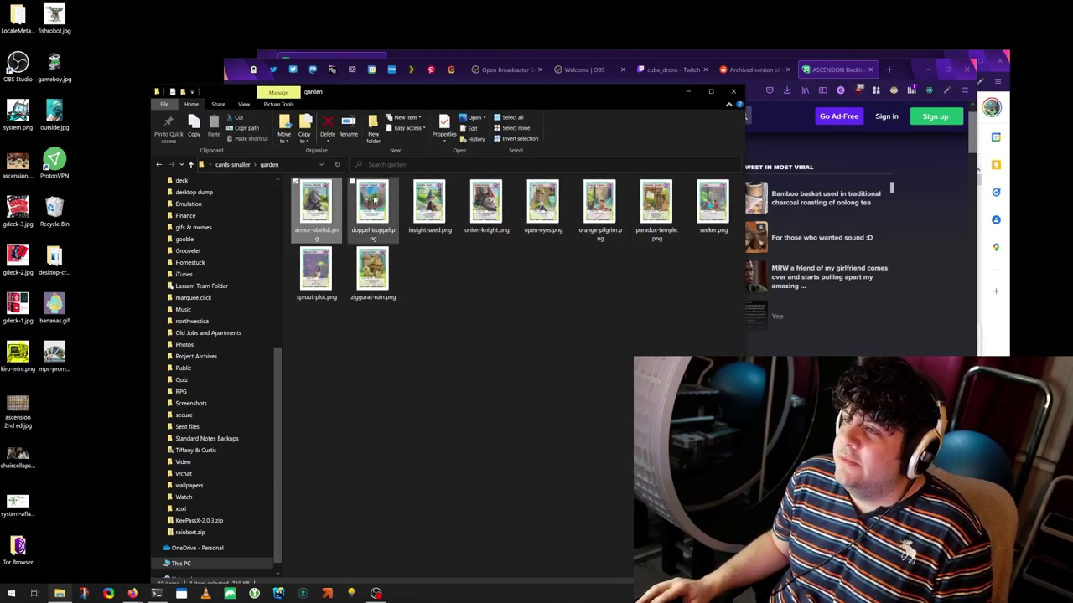
- Browse the orchestra folder's card images, such as Horn Guard, Sexy Sax Wizard and Silent String, and close the viewer
{"action": "key", "text": "BackSpace"}
{"action": "double_click", "coordinate": [659, 243]}
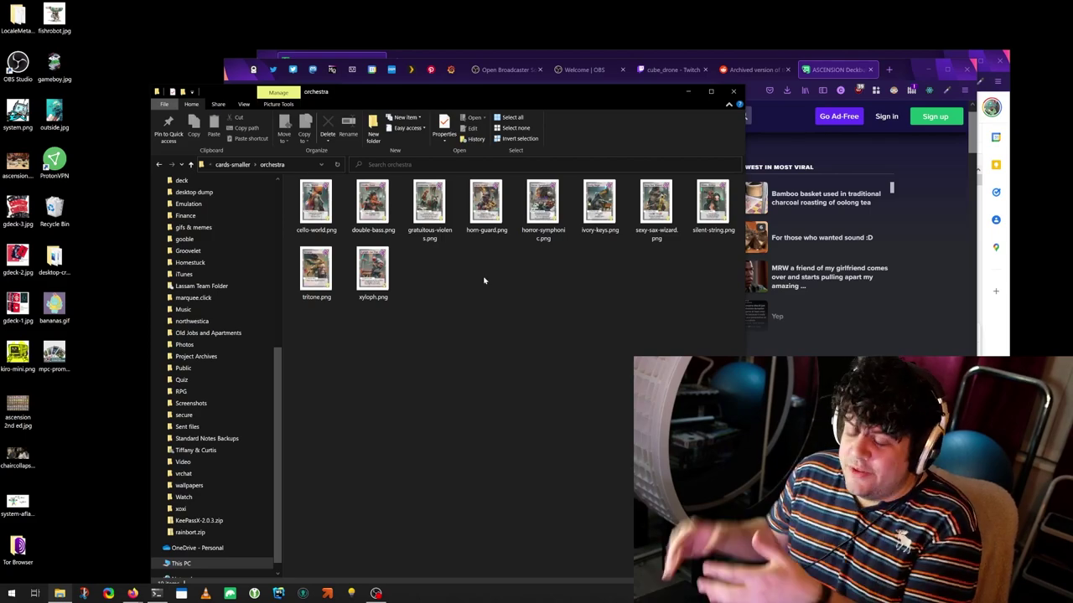
{"action": "key", "text": "Right"}
{"action": "double_click", "coordinate": [323, 210]}
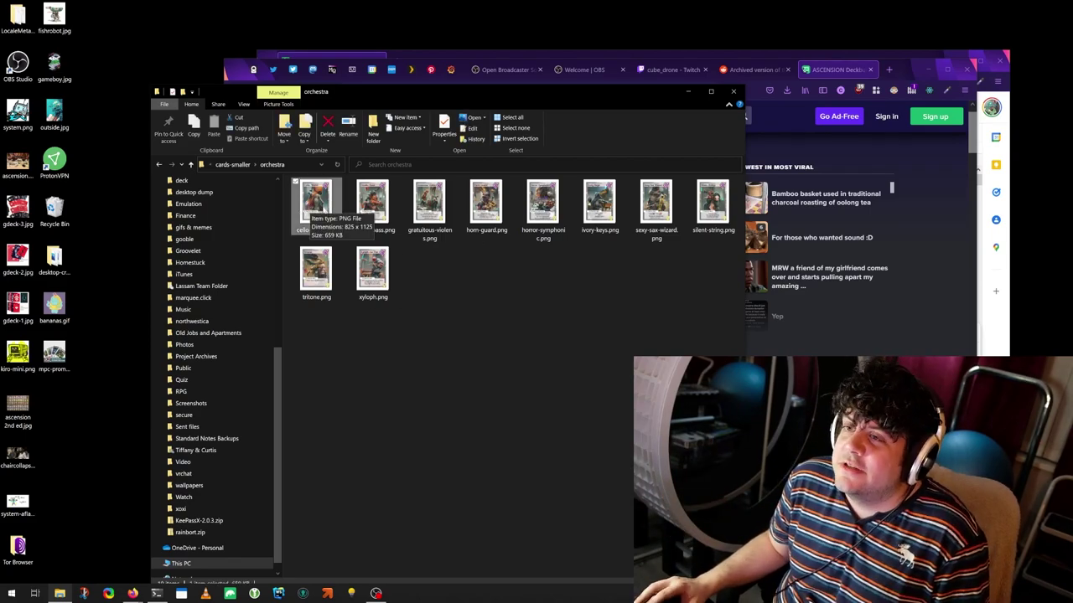
{"action": "key", "text": "Right"}
{"action": "key", "text": "Right"}
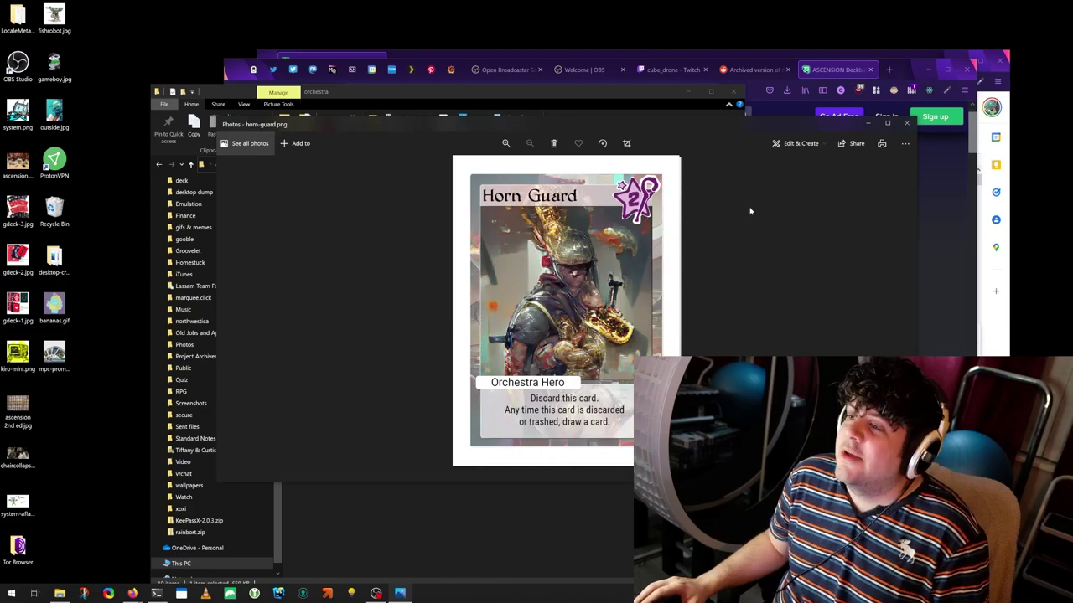
{"action": "key", "text": "Right"}
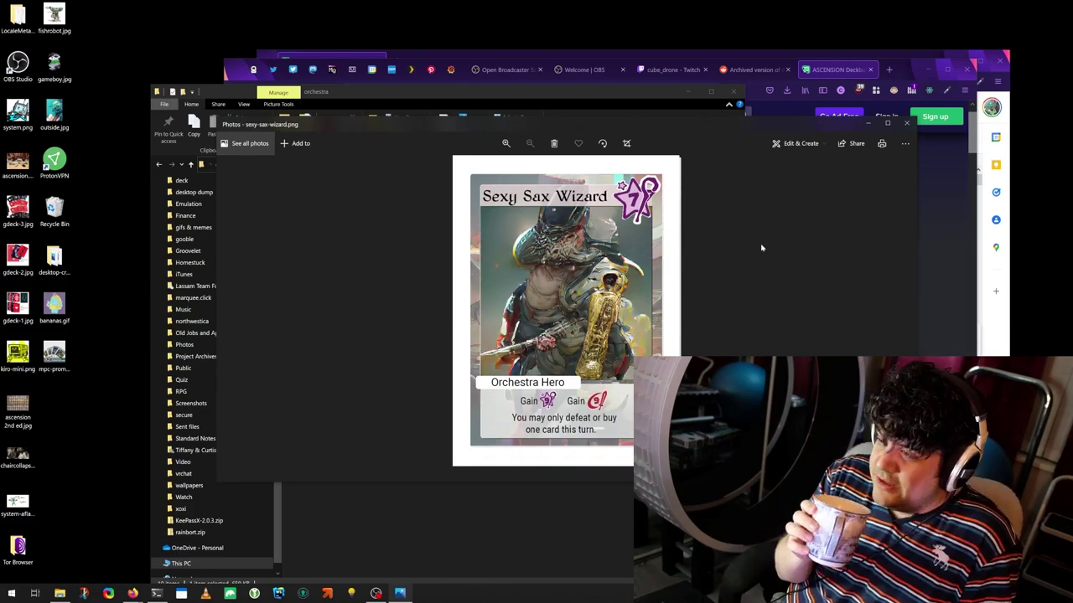
{"action": "key", "text": "Right"}
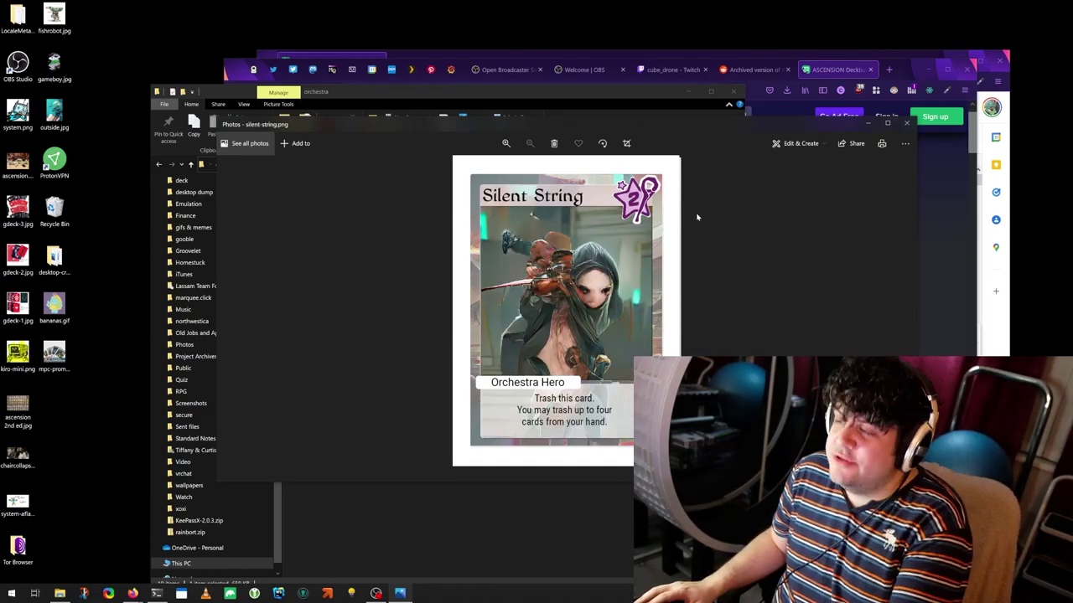
{"action": "key", "text": "Right"}
{"action": "key", "text": "Right"}
{"action": "key", "text": "Right"}
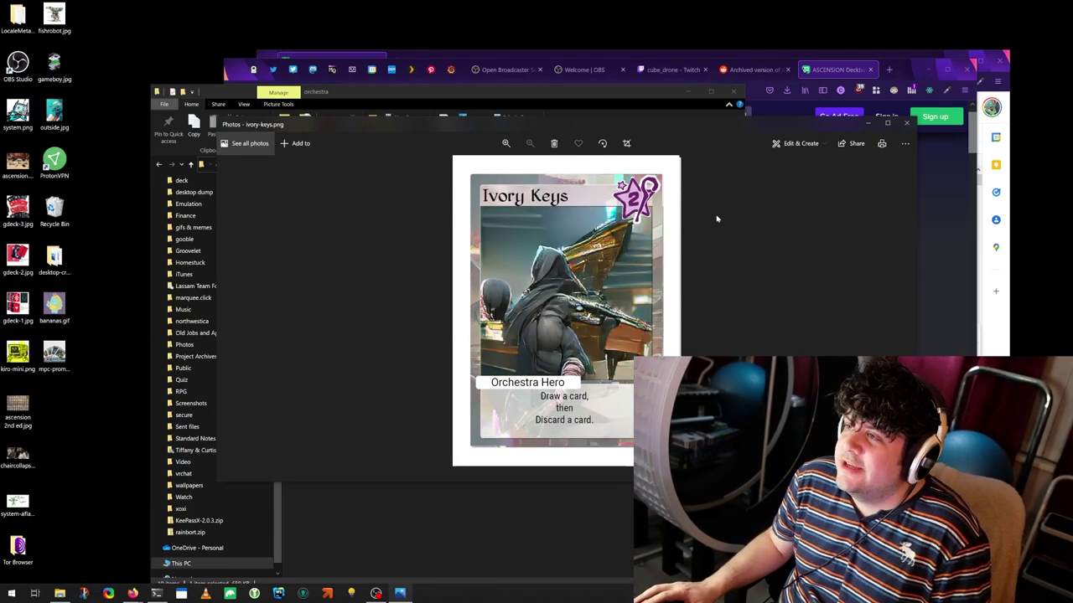
{"action": "left_click", "coordinate": [905, 123]}
- Go back to the cards-smaller folder and create a new folder in it
{"action": "left_click_drag", "start_coordinate": [399, 95], "coordinate": [344, 63]}
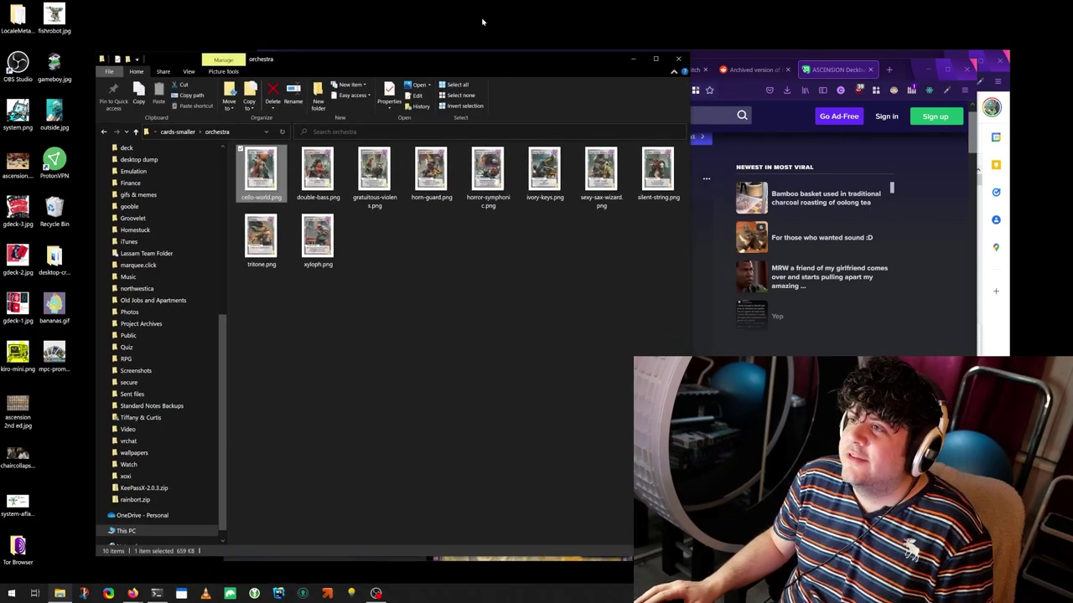
{"action": "left_click_drag", "start_coordinate": [525, 19], "coordinate": [478, 18]}
{"action": "key", "text": "alt+Up"}
{"action": "right_click", "coordinate": [203, 503]}
{"action": "mouse_move", "coordinate": [168, 483]}
{"action": "left_click", "coordinate": [224, 478]}
- Switch to the Ascend spreadsheet and review the Orchestra and Void card rows in the BONUS section
{"action": "key", "text": "alt+Tab"}
{"action": "scroll", "coordinate": [418, 217], "scroll_direction": "down", "scroll_amount": 5}
{"action": "scroll", "coordinate": [418, 216], "scroll_direction": "up", "scroll_amount": 15}
{"action": "left_click", "coordinate": [507, 268]}
{"action": "scroll", "coordinate": [506, 303], "scroll_direction": "down", "scroll_amount": 7}
{"action": "key", "text": "ctrl+z"}
{"action": "key", "text": "ctrl+z"}
{"action": "key", "text": "ctrl+z"}
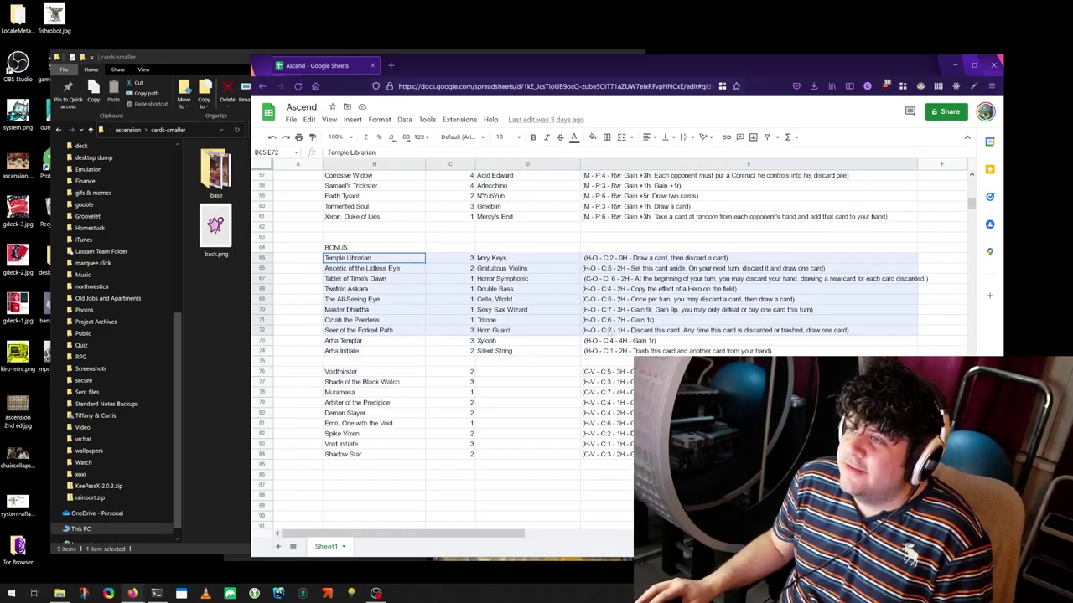
{"action": "left_click_drag", "start_coordinate": [376, 373], "coordinate": [520, 454]}
{"action": "left_click", "coordinate": [375, 375]}
{"action": "left_click", "coordinate": [606, 382]}
{"action": "key", "text": "ctrl+z"}
{"action": "key", "text": "ctrl+z"}
{"action": "key", "text": "ctrl+z"}
{"action": "key", "text": "ctrl+z"}
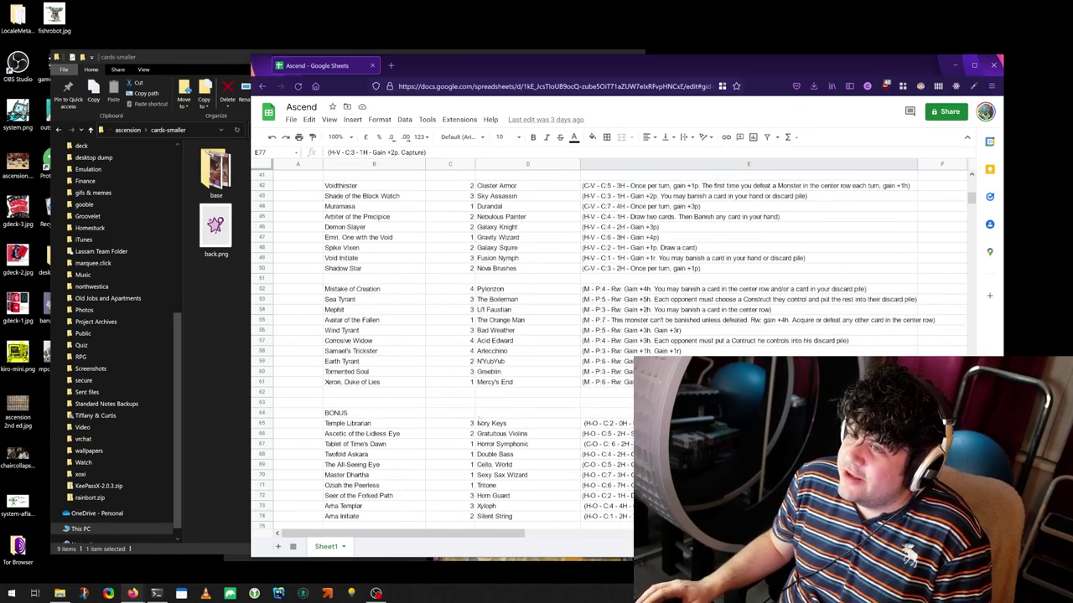
{"action": "key", "text": "ctrl+z"}
{"action": "key", "text": "ctrl+z"}
{"action": "key", "text": "ctrl+z"}
{"action": "key", "text": "ctrl+z"}
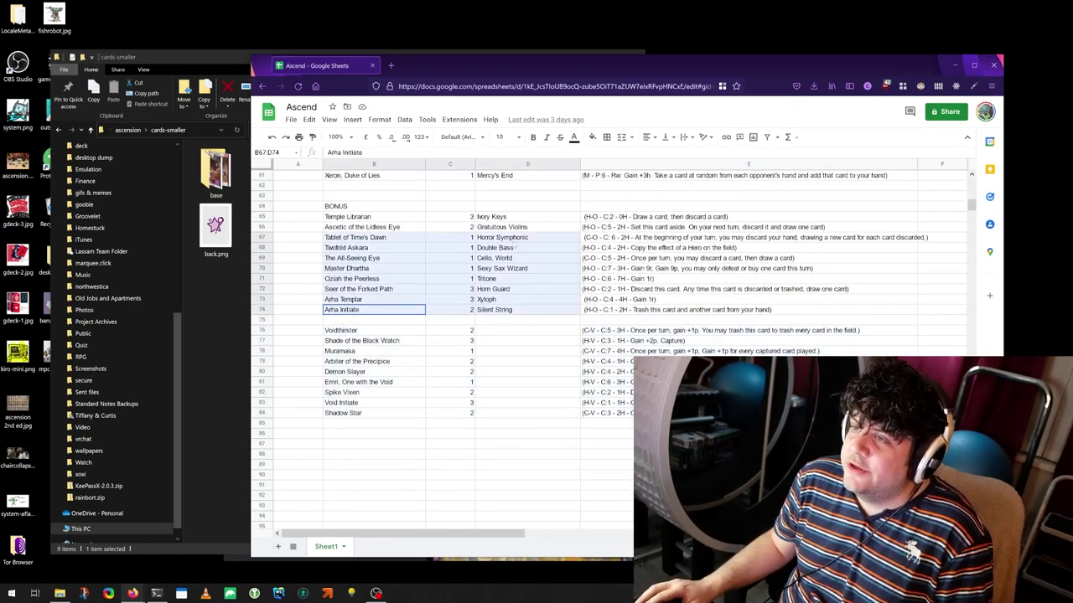
- Review the original Void rows B42:E50 and the Mechana rows B31:E40 in the card list
{"action": "key", "text": "ctrl+z"}
{"action": "key", "text": "ctrl+z"}
{"action": "key", "text": "ctrl+z"}
{"action": "key", "text": "ctrl+z"}
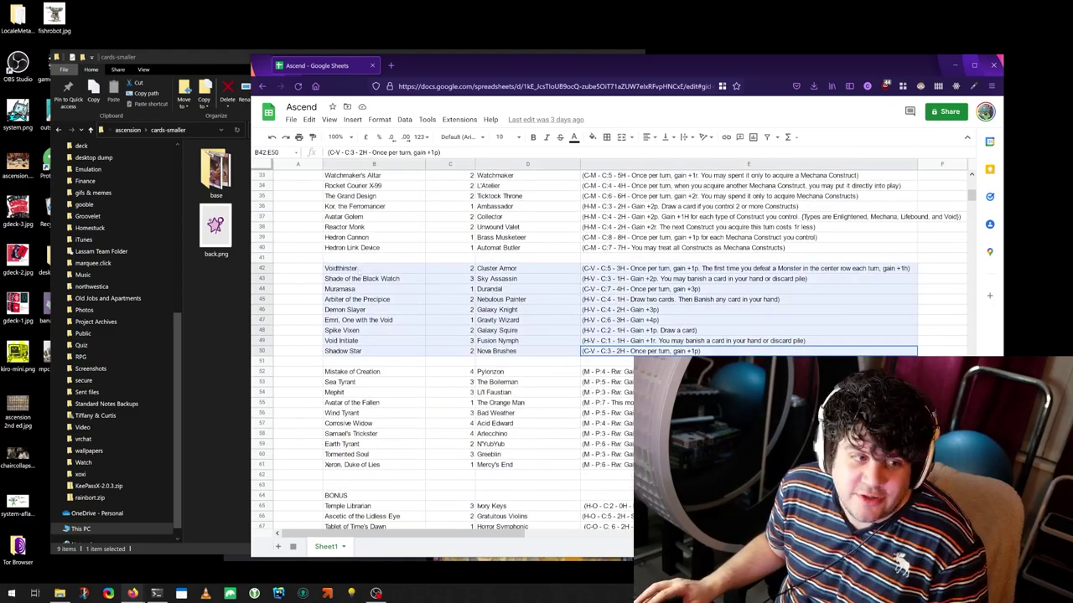
{"action": "key", "text": "ctrl+z"}
{"action": "key", "text": "ctrl+z"}
{"action": "key", "text": "ctrl+z"}
{"action": "key", "text": "ctrl+z"}
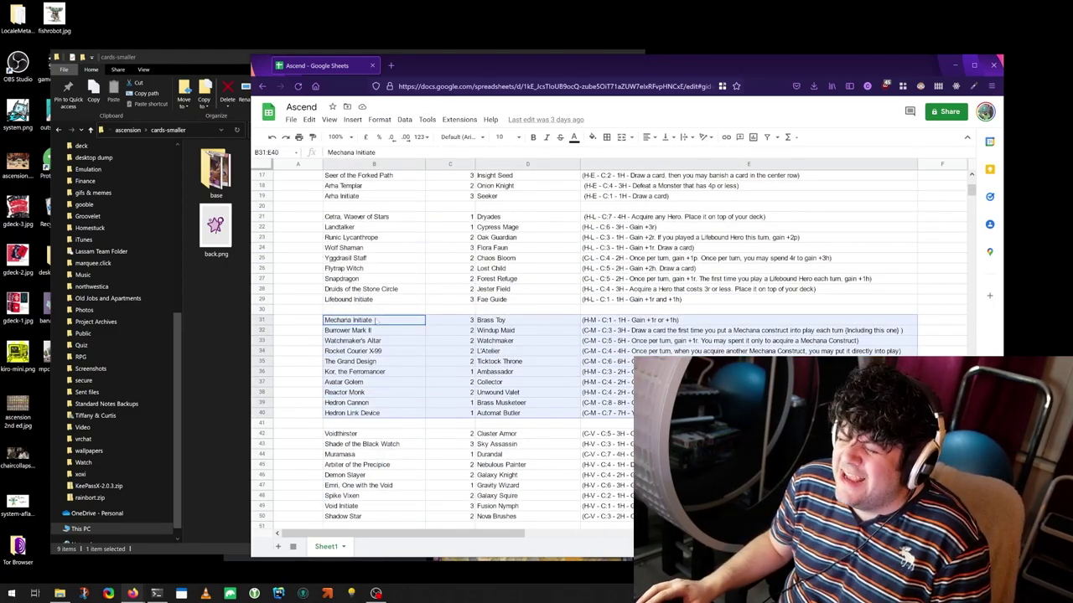
{"action": "key", "text": "ctrl+z"}
{"action": "key", "text": "ctrl+z"}
{"action": "key", "text": "ctrl+z"}
{"action": "key", "text": "ctrl+z"}
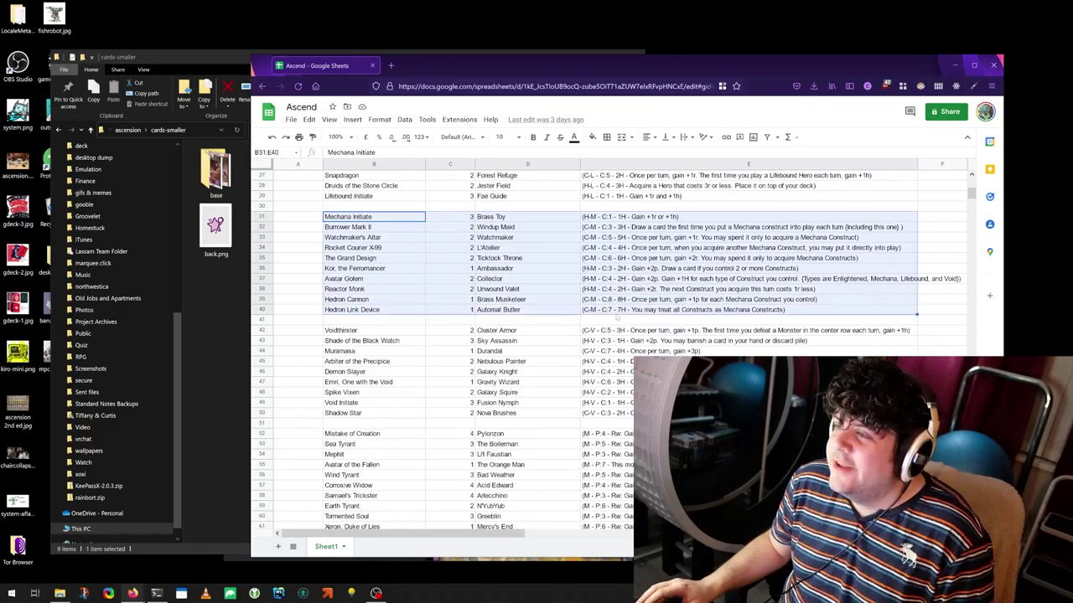
- Copy the Lifebound card rows, Cetra through Lifebound Initiate, to B86:E94 and clear their custom names in column D
{"action": "key", "text": "ctrl+z"}
{"action": "key", "text": "ctrl+z"}
{"action": "key", "text": "ctrl+z"}
{"action": "key", "text": "ctrl+z"}
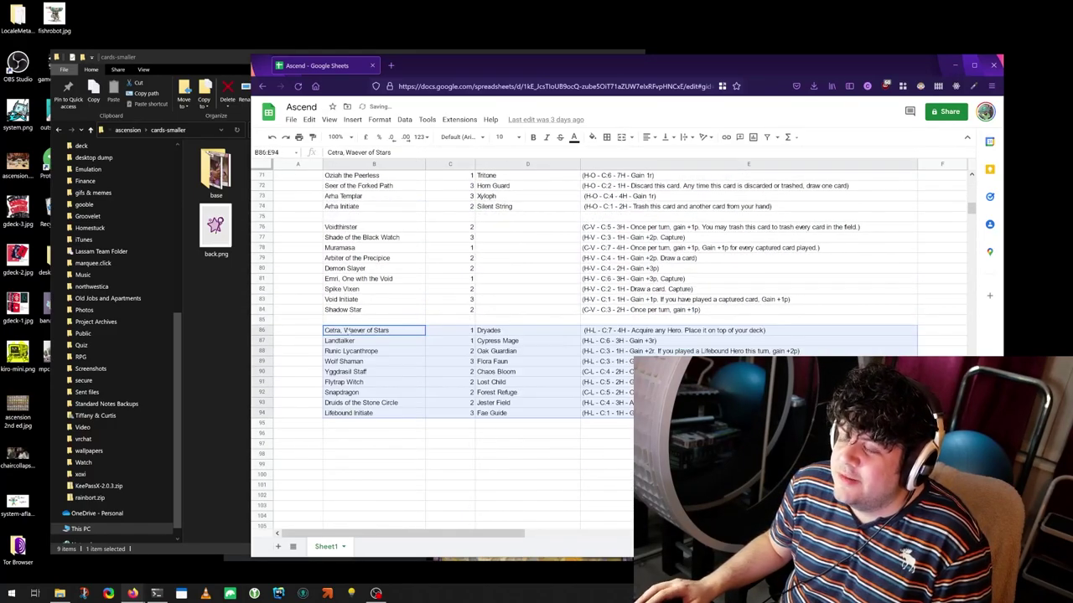
{"action": "left_click", "coordinate": [553, 392]}
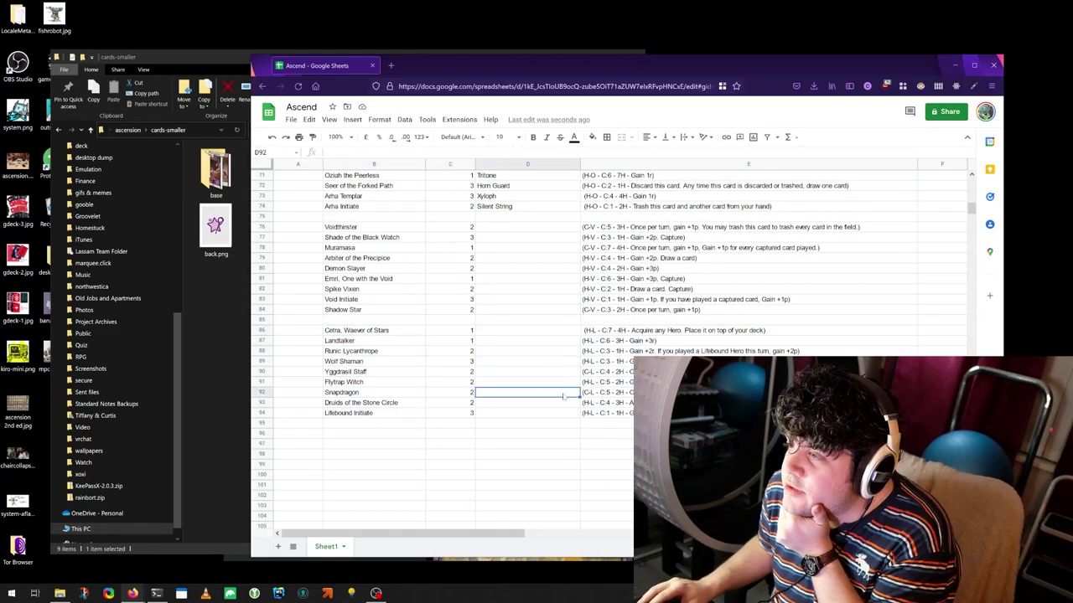
- In the terminal, change to the vqgan-clip-app directory, list its contents and print the help file
{"action": "left_click", "coordinate": [156, 593]}
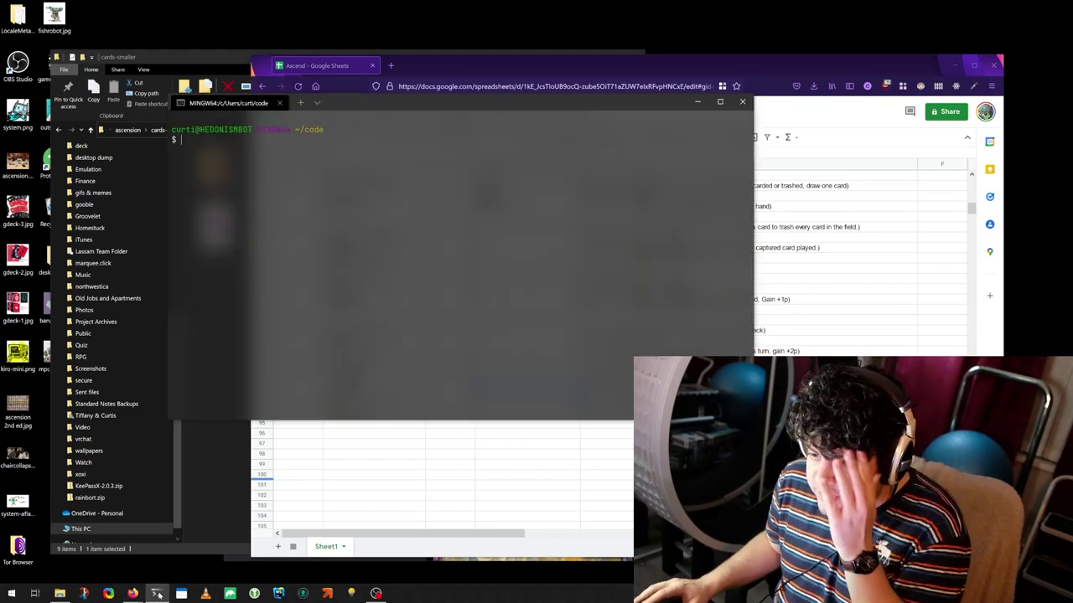
{"action": "type", "text": "cd vqgan-clip-app/"}
{"action": "key", "text": "Return"}
{"action": "type", "text": "ls"}
{"action": "key", "text": "Return"}
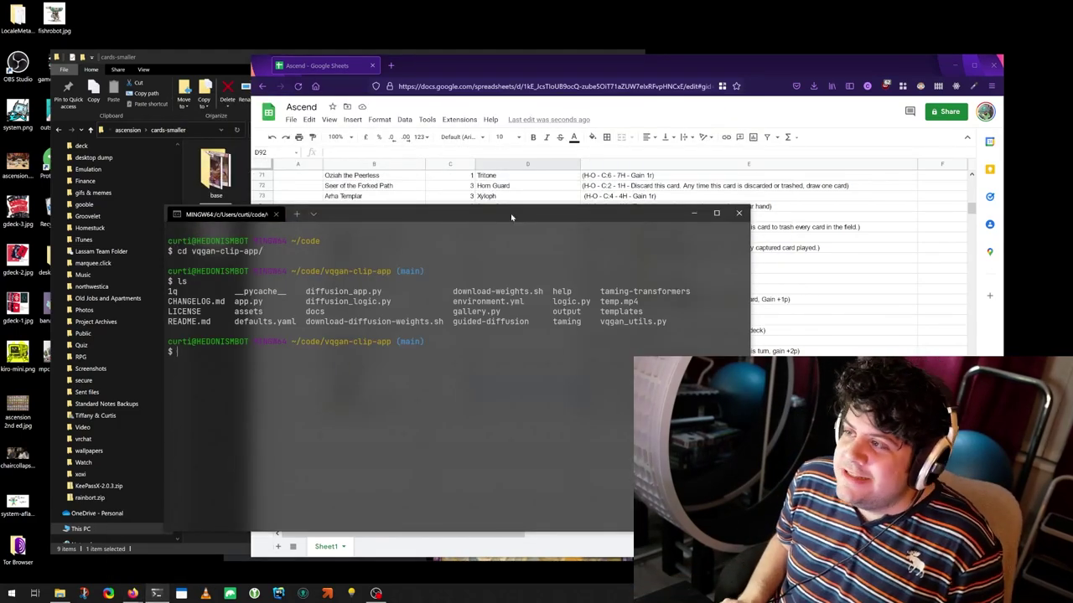
{"action": "left_click_drag", "start_coordinate": [510, 216], "coordinate": [560, 191]}
{"action": "type", "text": "cat help"}
{"action": "key", "text": "Return"}
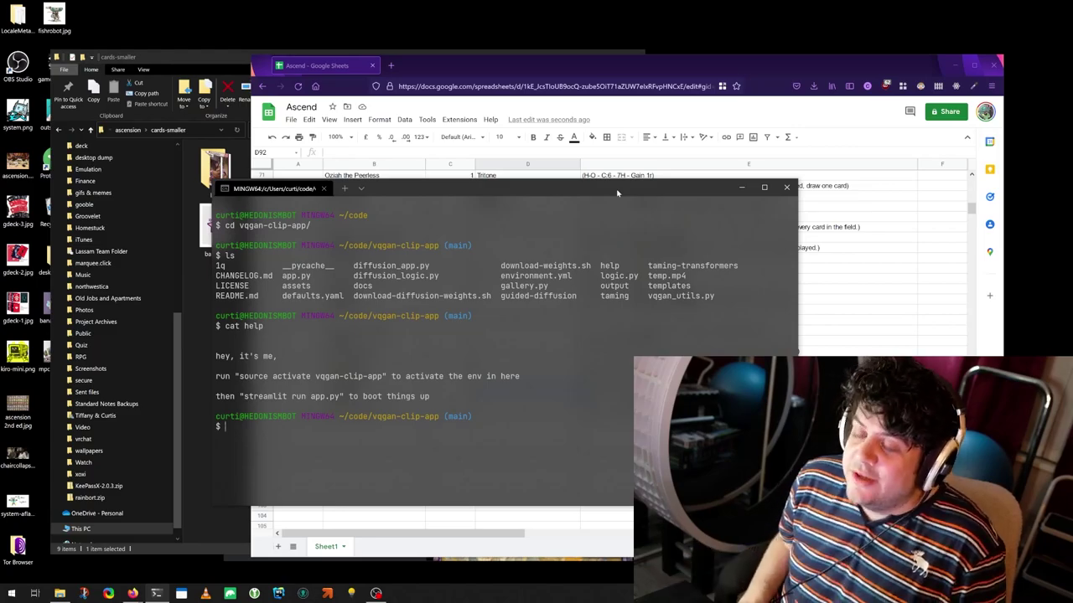
{"action": "type", "text": "source"}
{"action": "key", "text": "BackSpace"}
{"action": "key", "text": "BackSpace"}
{"action": "key", "text": "BackSpace"}
{"action": "key", "text": "BackSpace"}
{"action": "key", "text": "BackSpace"}
{"action": "key", "text": "BackSpace"}
{"action": "key", "text": "BackSpace"}
- Run "source activate vqgan-clip-app" and launch the web app with "streamlit run app.py"
{"action": "left_click_drag", "start_coordinate": [243, 377], "coordinate": [387, 376]}
{"action": "middle_click", "coordinate": [393, 397]}
{"action": "key", "text": "Return"}
{"action": "type", "text": "streamlit run app.py"}
{"action": "key", "text": "Return"}
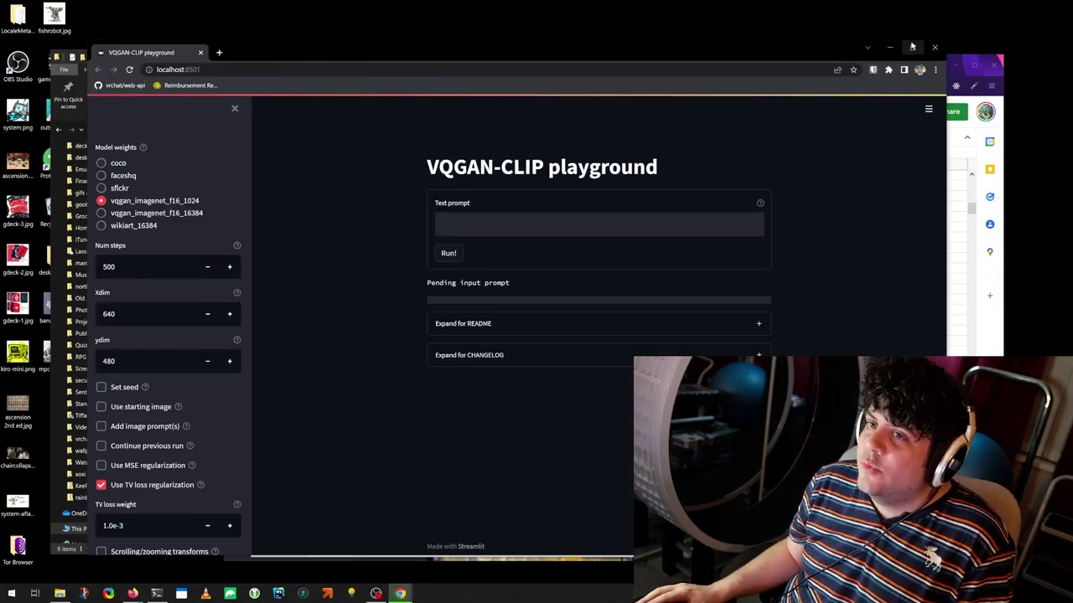
- Enter "trash" as the text prompt and set Xdim to 250, ydim to 350 and Num steps to 500
{"action": "left_click", "coordinate": [912, 46]}
{"action": "left_click", "coordinate": [587, 180]}
{"action": "type", "text": "trash"}
{"action": "double_click", "coordinate": [34, 269]}
{"action": "type", "text": "250"}
{"action": "key", "text": "Tab"}
{"action": "type", "text": "350"}
{"action": "left_click", "coordinate": [50, 222]}
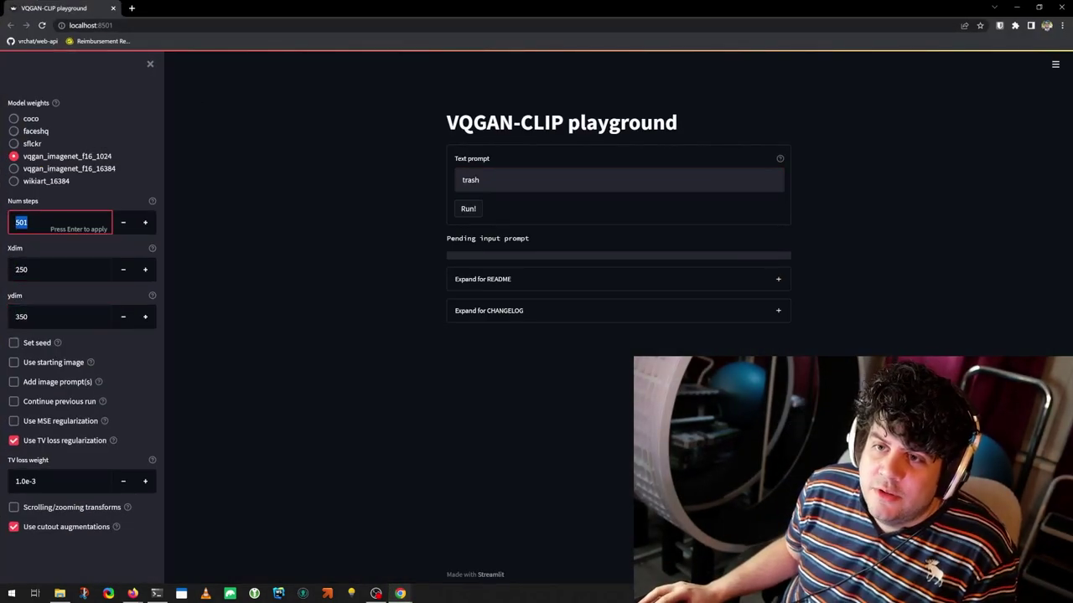
{"action": "double_click", "coordinate": [880, 4]}
- Extend the text prompt to "trash warrior | artstation" and run the image generation
{"action": "left_click", "coordinate": [312, 197]}
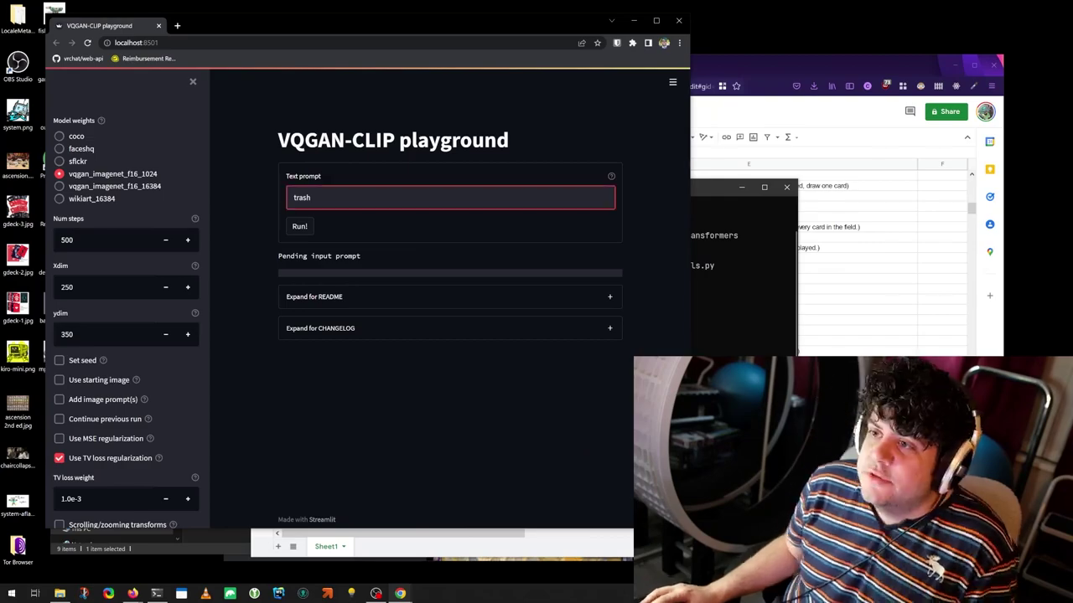
{"action": "left_click", "coordinate": [302, 227]}
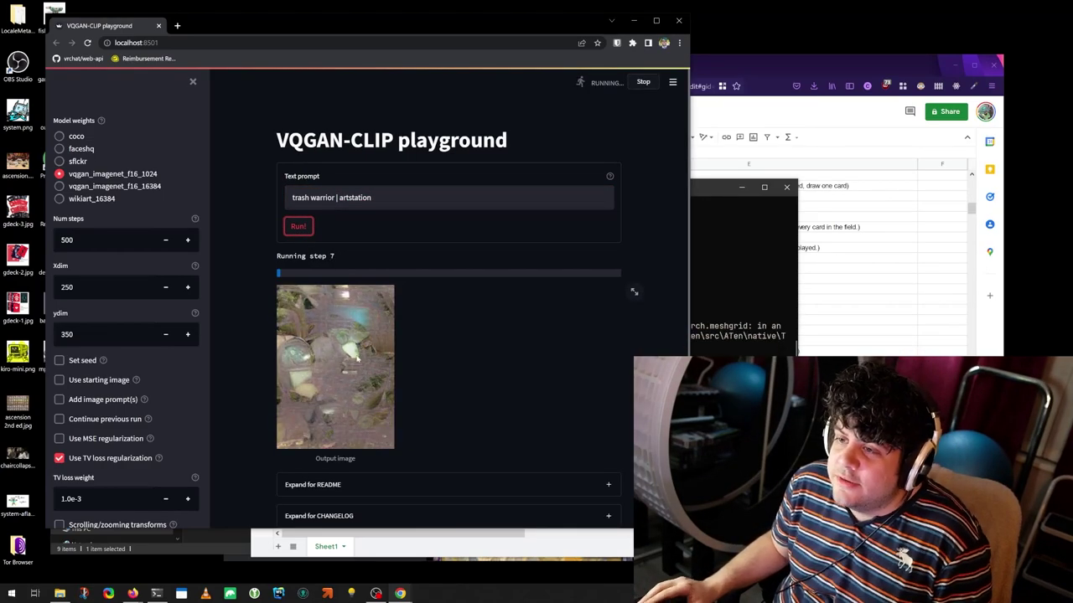
- Create a folder named "trashyboy" inside the ascension folder and open it as the save location for the output image
{"action": "mouse_move", "coordinate": [133, 594]}
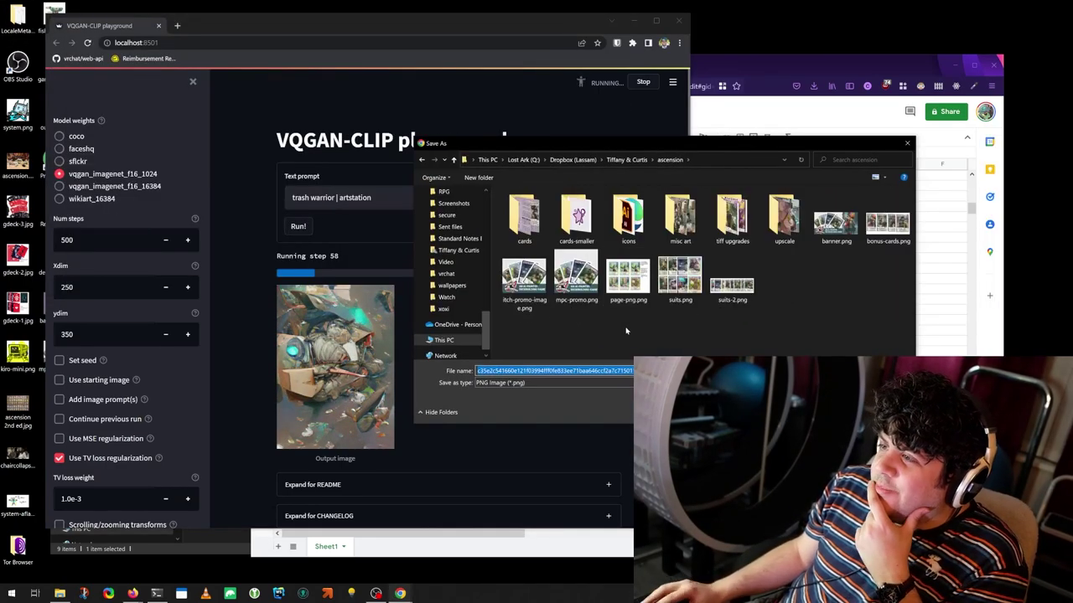
{"action": "right_click", "coordinate": [625, 330]}
{"action": "left_click", "coordinate": [670, 555]}
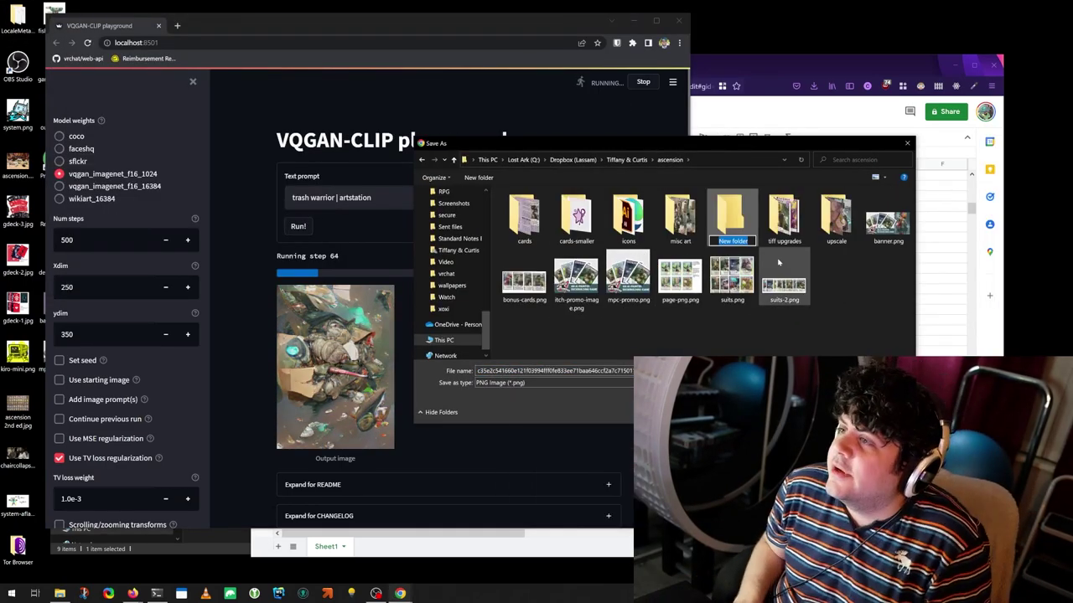
{"action": "type", "text": "trashyboy"}
{"action": "key", "text": "Return"}
{"action": "key", "text": "Return"}
- Save two in-progress versions of the trash warrior image as warrior-1 and warrior-2
{"action": "type", "text": "warrior-1"}
{"action": "key", "text": "Return"}
{"action": "type", "text": "warrior-2"}
{"action": "key", "text": "Return"}
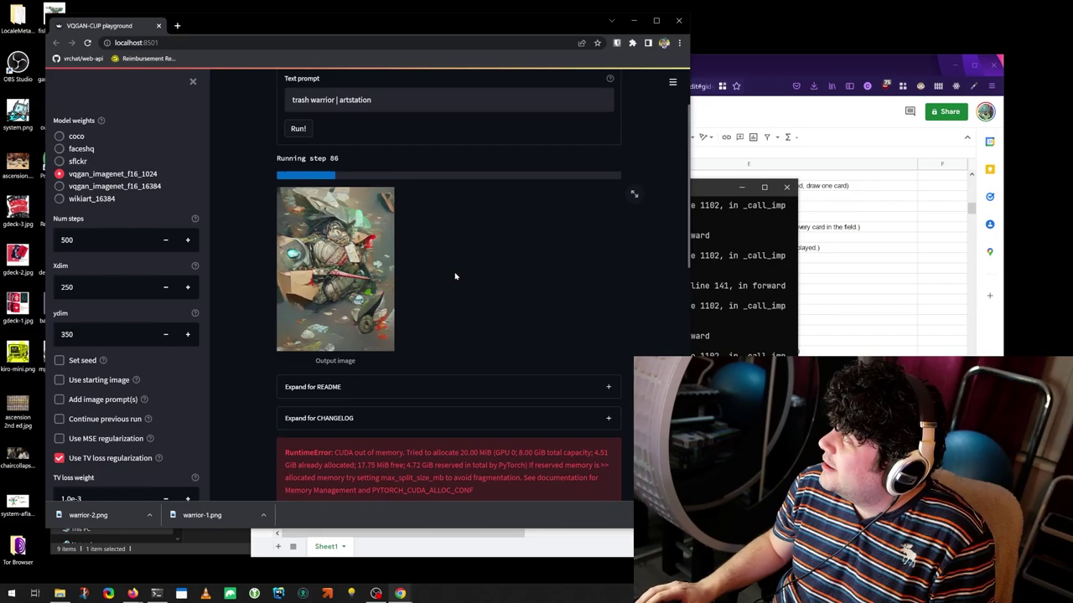
- Reduce Xdim to 225 and ydim to 325 and rerun the "trash warrior | artstation" generation
{"action": "left_click", "coordinate": [165, 287]}
{"action": "left_click", "coordinate": [165, 335]}
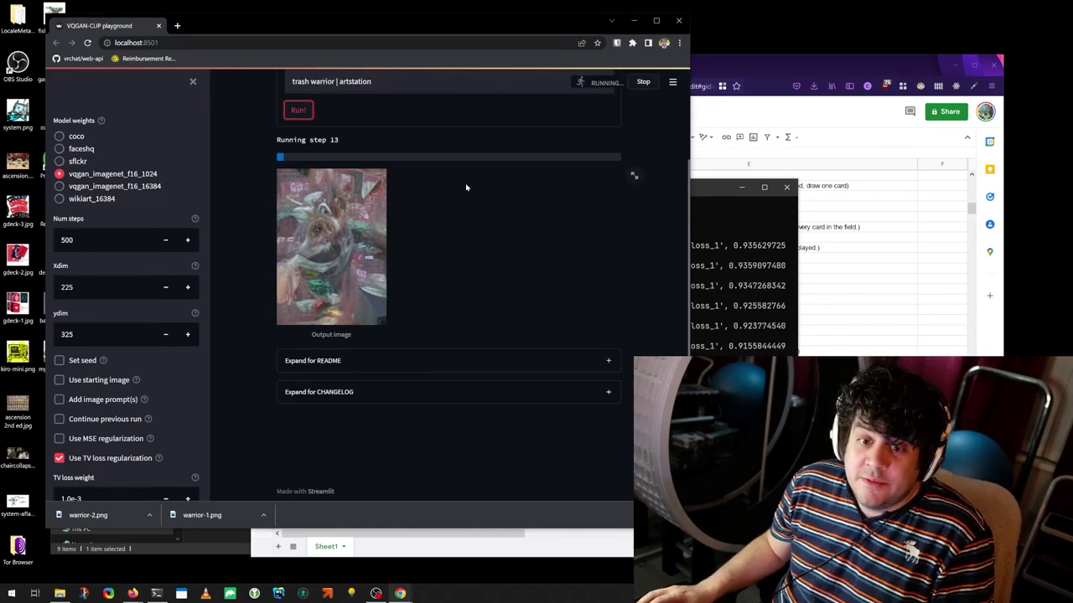
{"action": "scroll", "coordinate": [520, 218], "scroll_direction": "up", "scroll_amount": 1}
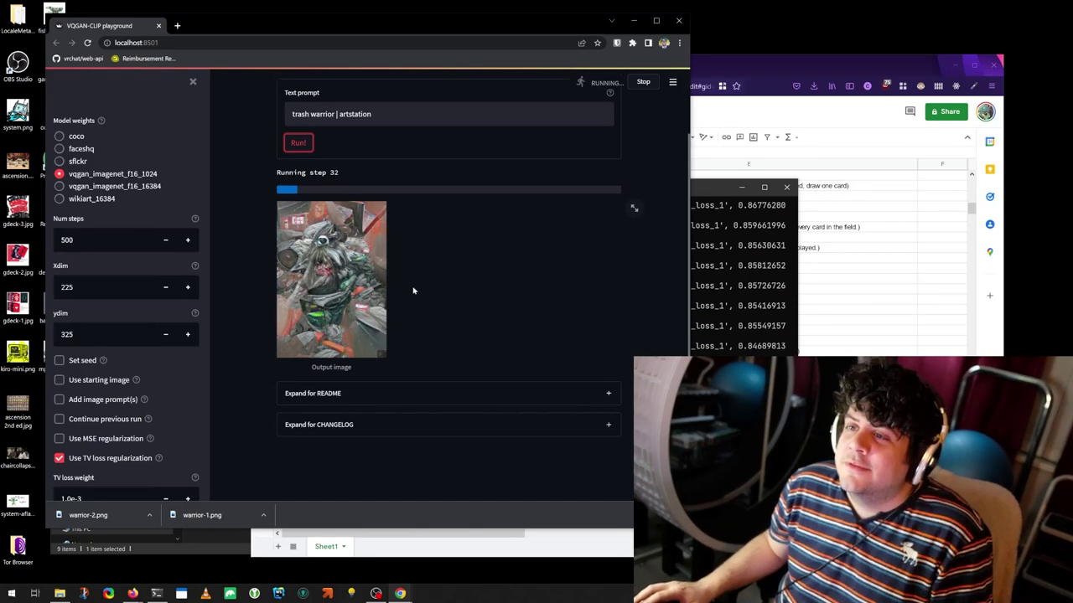
- Save successive stages of the new trash warrior image as warrior-3, warrior-4 and warrior-5 in the trashyboy folder
{"action": "right_click", "coordinate": [283, 227]}
{"action": "left_click", "coordinate": [318, 248]}
{"action": "type", "text": "warrior-3"}
{"action": "key", "text": "Return"}
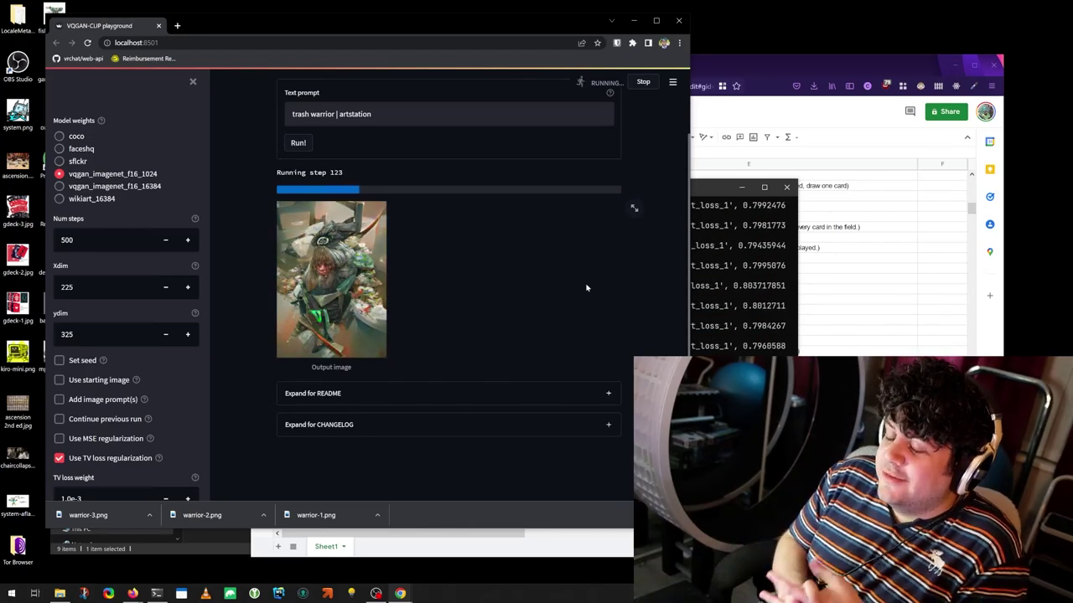
{"action": "key", "text": "ctrl+s"}
{"action": "type", "text": "warrior-4"}
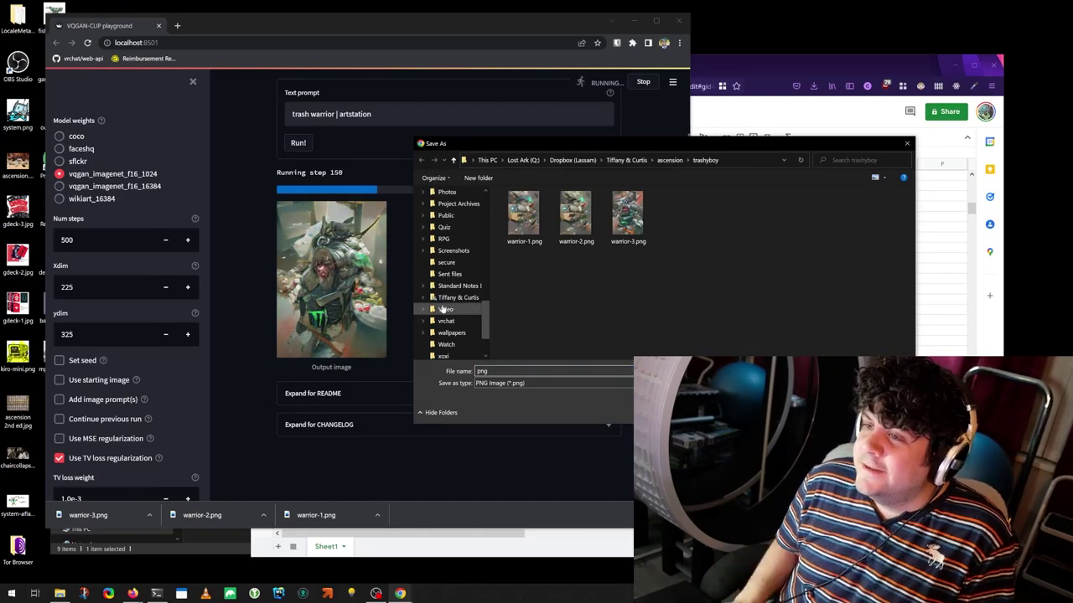
{"action": "key", "text": "Return"}
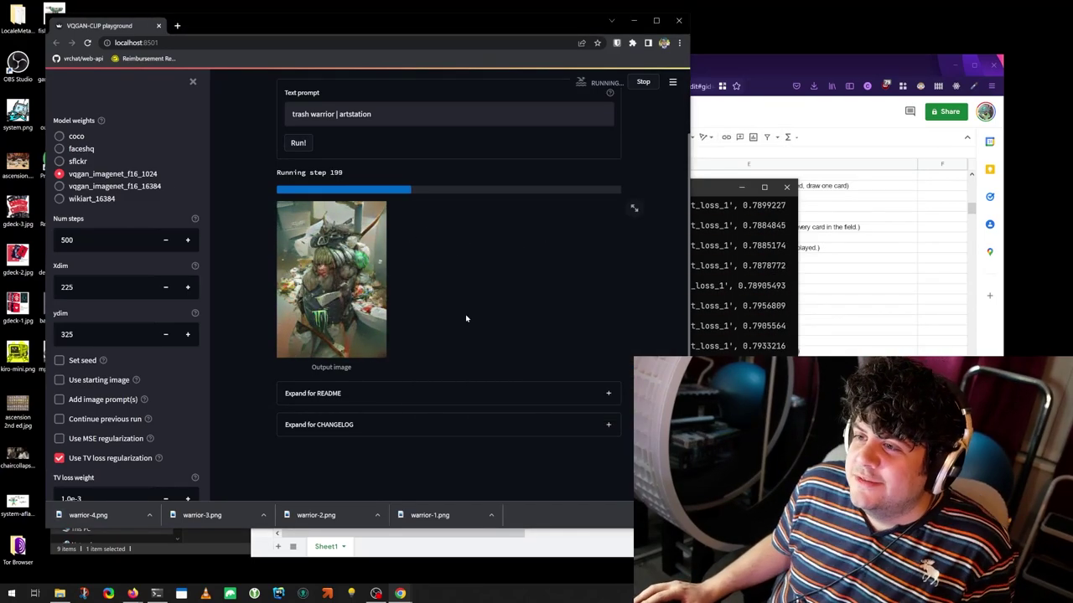
{"action": "right_click", "coordinate": [344, 270]}
{"action": "left_click", "coordinate": [369, 285]}
{"action": "type", "text": "warrior-5.png"}
{"action": "key", "text": "Return"}
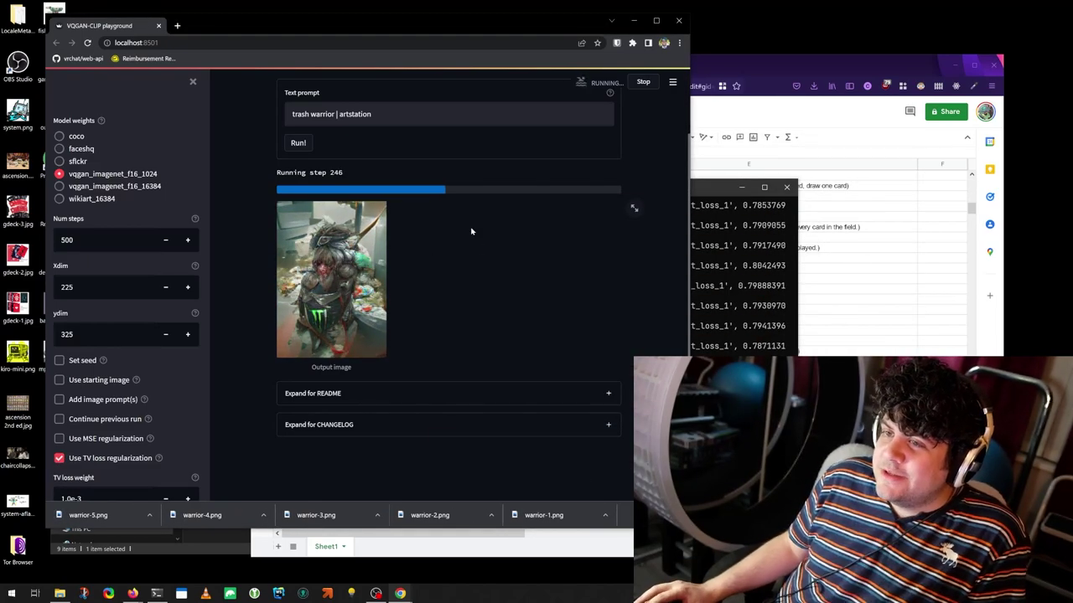
- Save the warrior output as warrior-6, and run the generator with the prompt "trash wizard | artstation"
{"action": "double_click", "coordinate": [324, 114]}
{"action": "key", "text": "BackSpace"}
{"action": "left_click", "coordinate": [381, 302]}
{"action": "key", "text": "Return"}
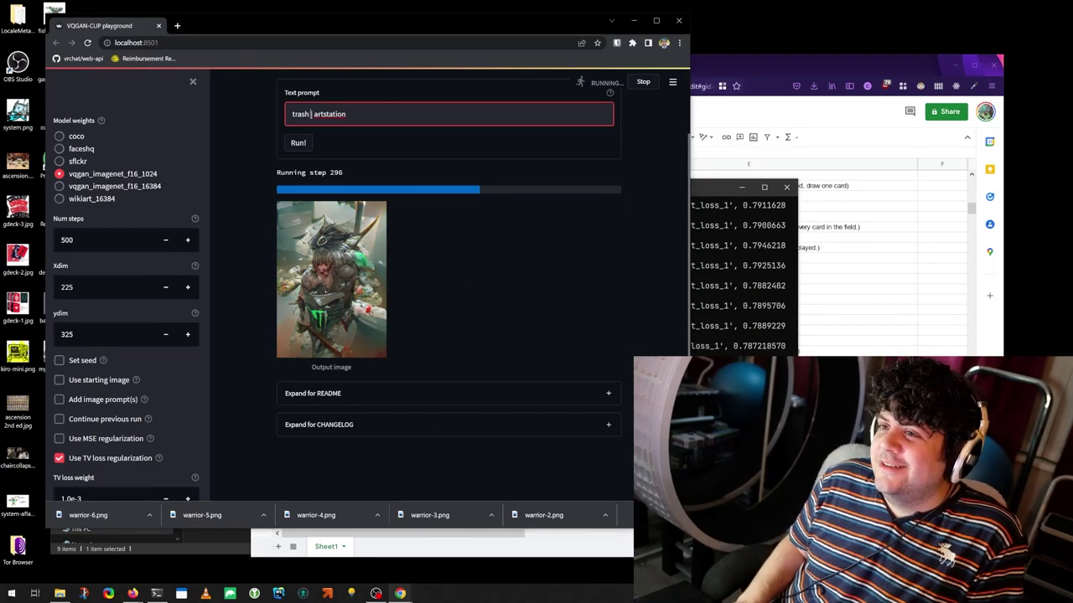
{"action": "type", "text": "wizard"}
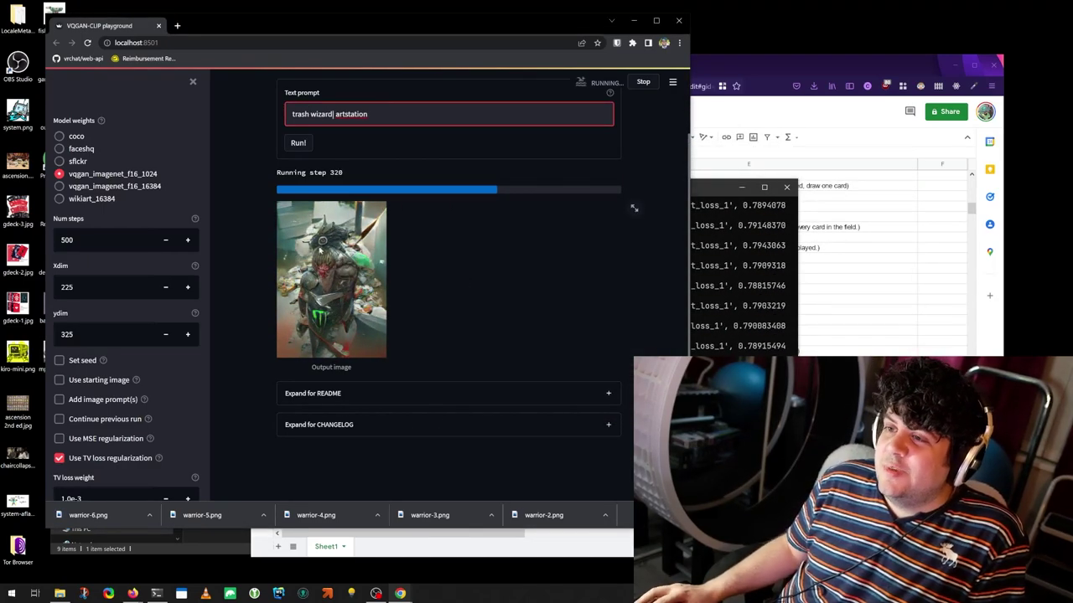
{"action": "left_click", "coordinate": [297, 144]}
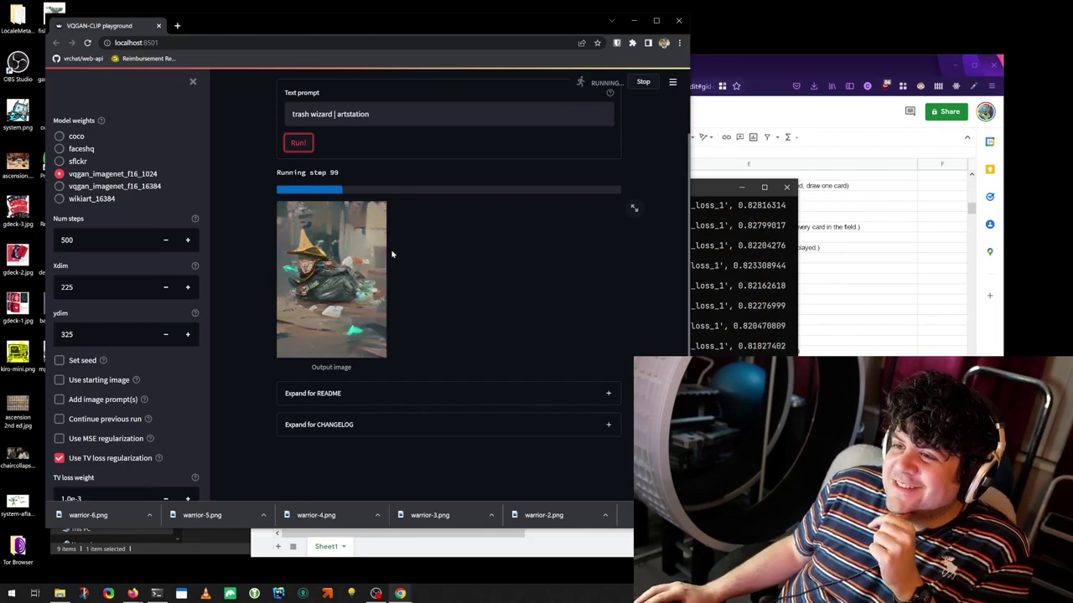
- Save successive stages of the trash wizard image as wizard-1, wizard-2 and wizard-3
{"action": "right_click", "coordinate": [342, 270]}
{"action": "type", "text": "vwizard-1"}
{"action": "key", "text": "Return"}
{"action": "right_click", "coordinate": [342, 270]}
{"action": "type", "text": "vwizard-2"}
{"action": "key", "text": "Return"}
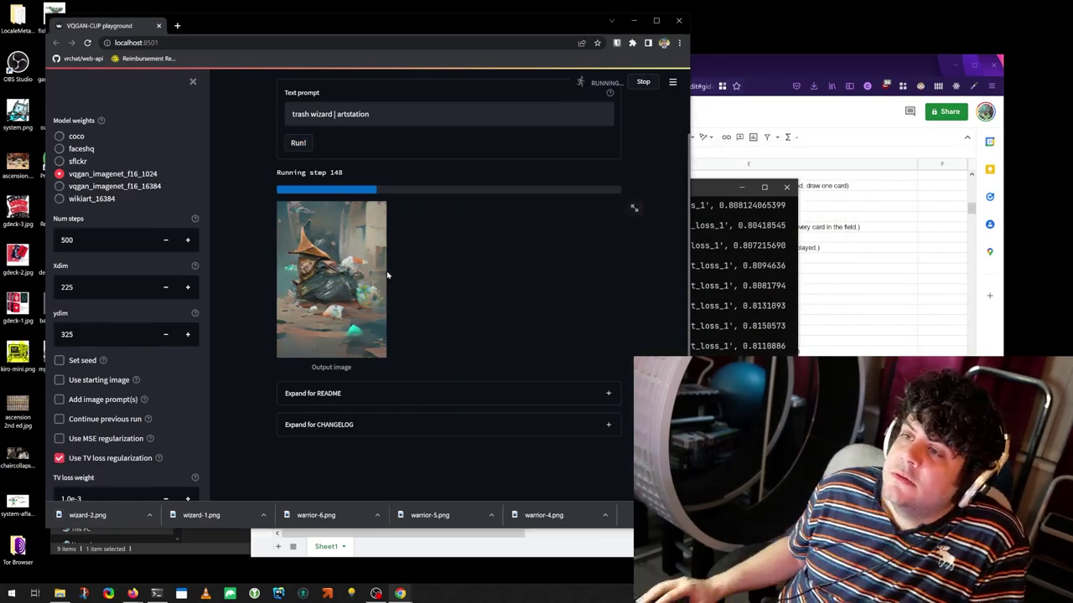
{"action": "right_click", "coordinate": [302, 260]}
{"action": "type", "text": "vwizard-3"}
{"action": "key", "text": "Return"}
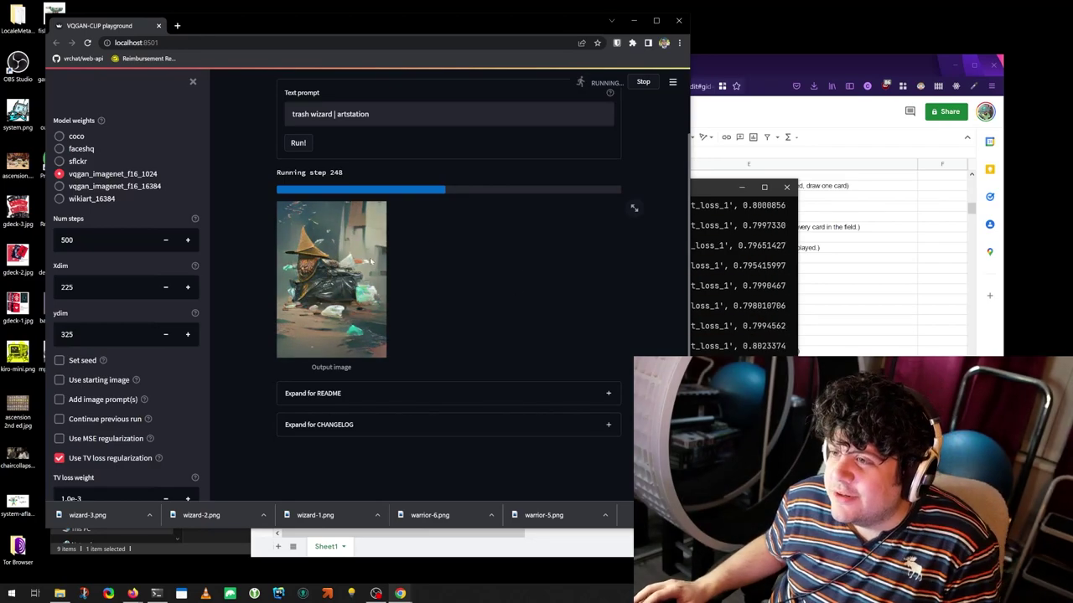
- Run the generator with the prompt "trash panda | artstation", and rerun it with "trash armored knight | artstation"
{"action": "double_click", "coordinate": [322, 114]}
{"action": "left_click", "coordinate": [300, 142]}
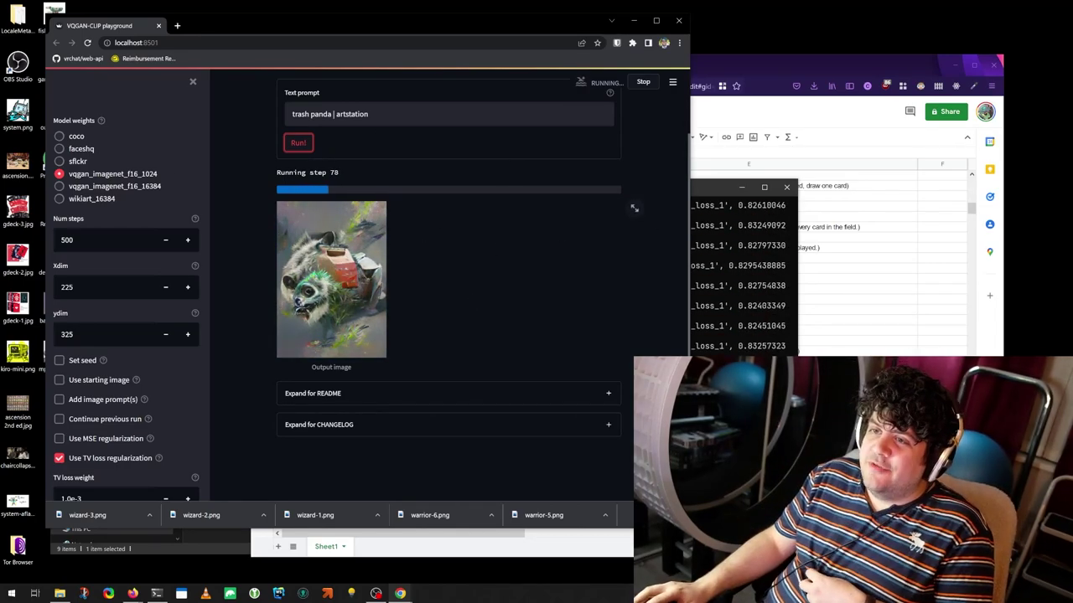
{"action": "left_click", "coordinate": [329, 115]}
{"action": "left_click", "coordinate": [298, 143]}
- In the Ascend Google Sheet, set the Lifebound Initiate effect to "(H-L - C:0 - 0H - Gain +1r, when you buy this card, gain 2r)"
{"action": "left_click", "coordinate": [804, 134]}
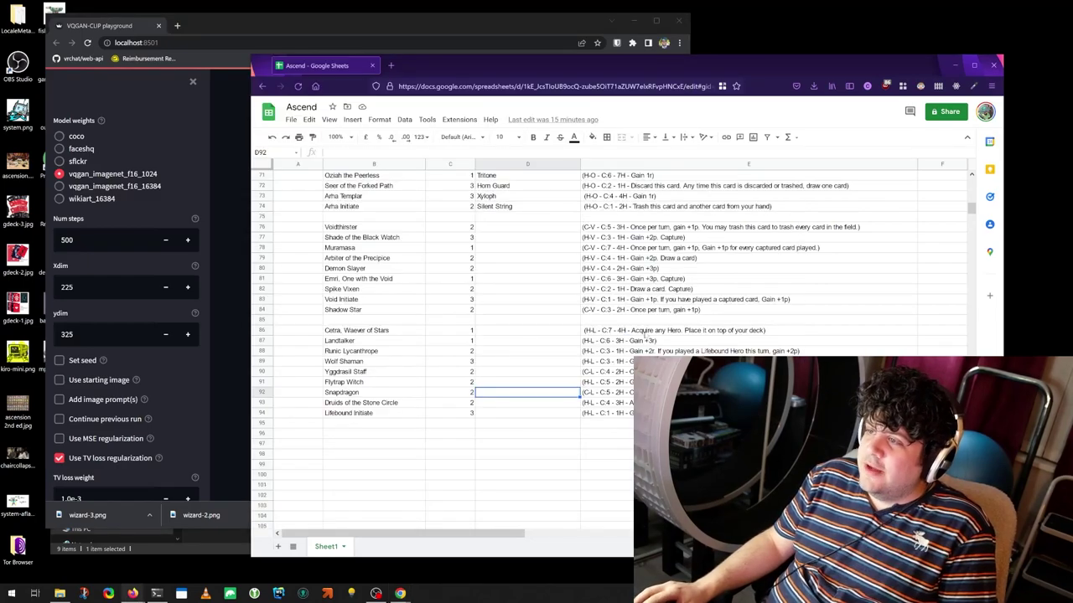
{"action": "left_click_drag", "start_coordinate": [803, 490], "coordinate": [805, 374]}
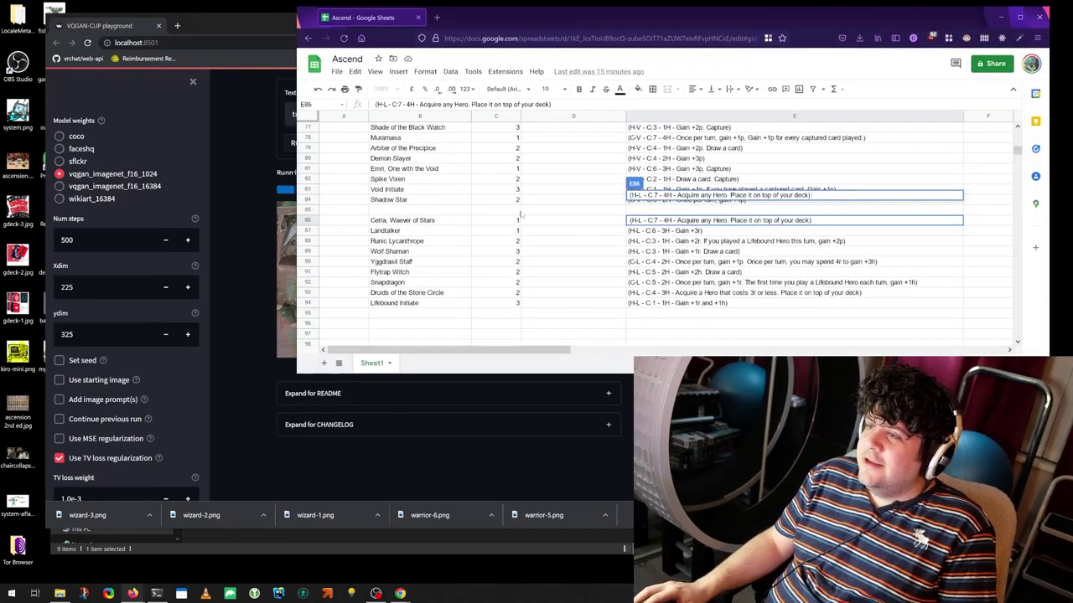
{"action": "left_click", "coordinate": [685, 294]}
{"action": "left_click", "coordinate": [685, 302]}
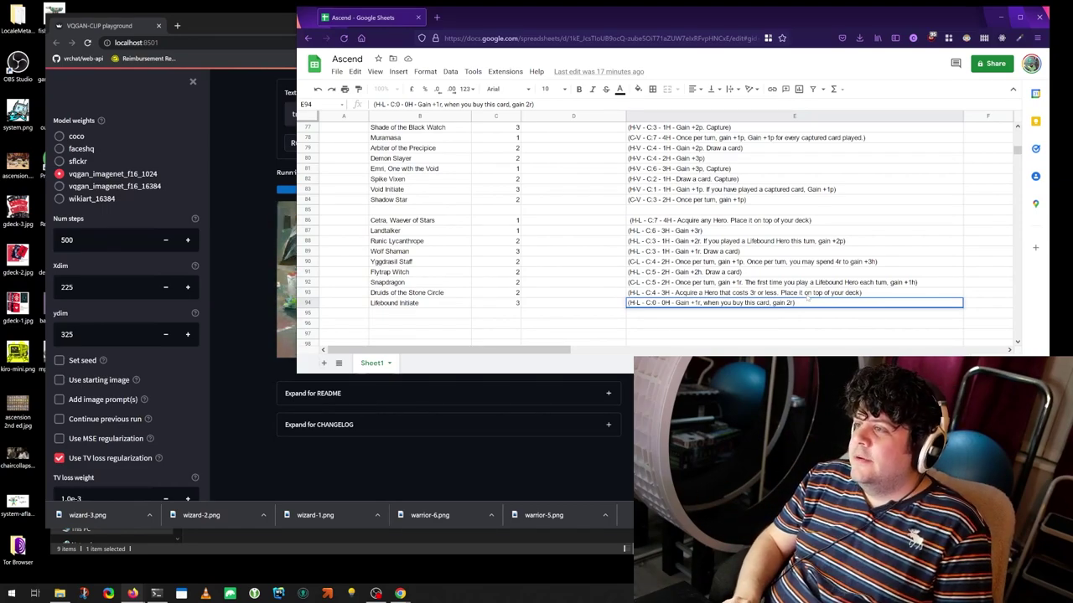
- Enter a draft name starting with "Trash Initi" in column D for the Lifebound Initiate card
{"action": "key", "text": "Left"}
{"action": "type", "text": "Trash Initi"}
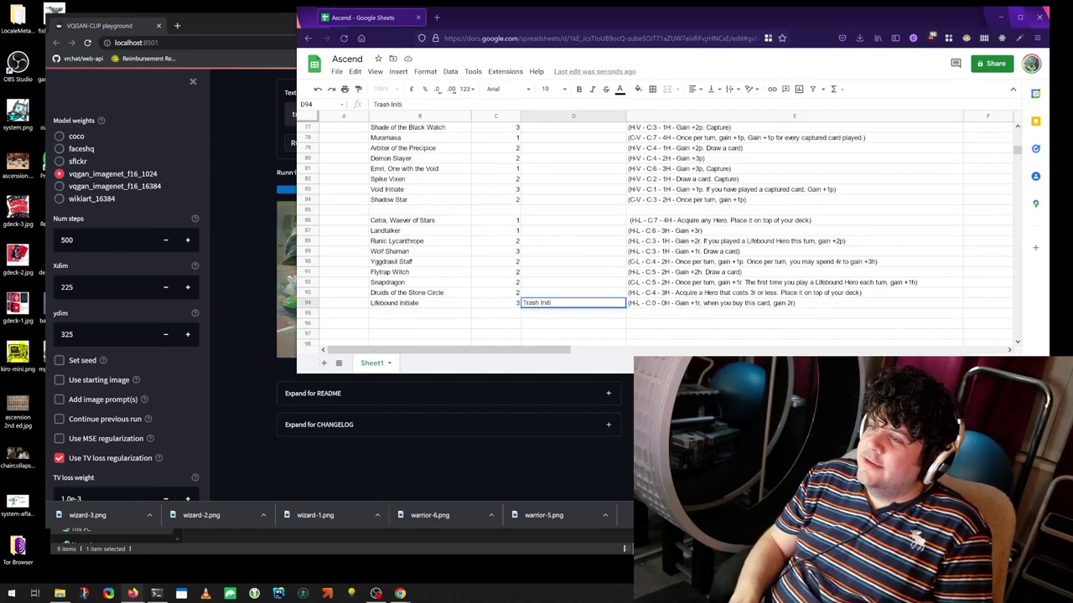
{"action": "key", "text": "Return"}
- Switch to the VQGAN-CLIP playground and save two stages of the knight image as armored-knight-1 and armored-knight-2
{"action": "key", "text": "alt+Tab"}
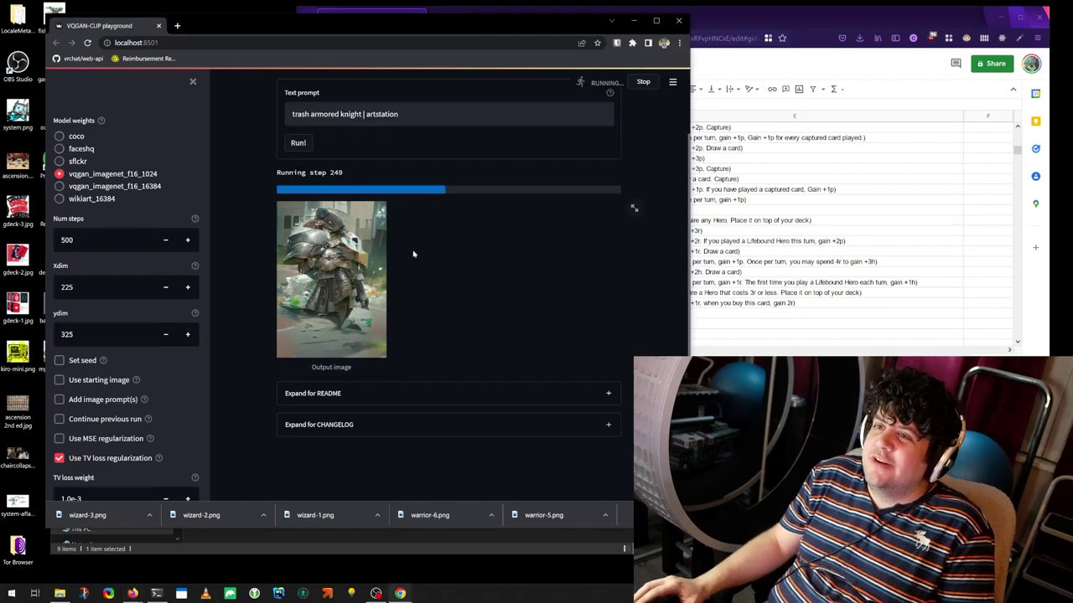
{"action": "right_click", "coordinate": [357, 276]}
{"action": "type", "text": "varmored-knight-1"}
{"action": "key", "text": "Return"}
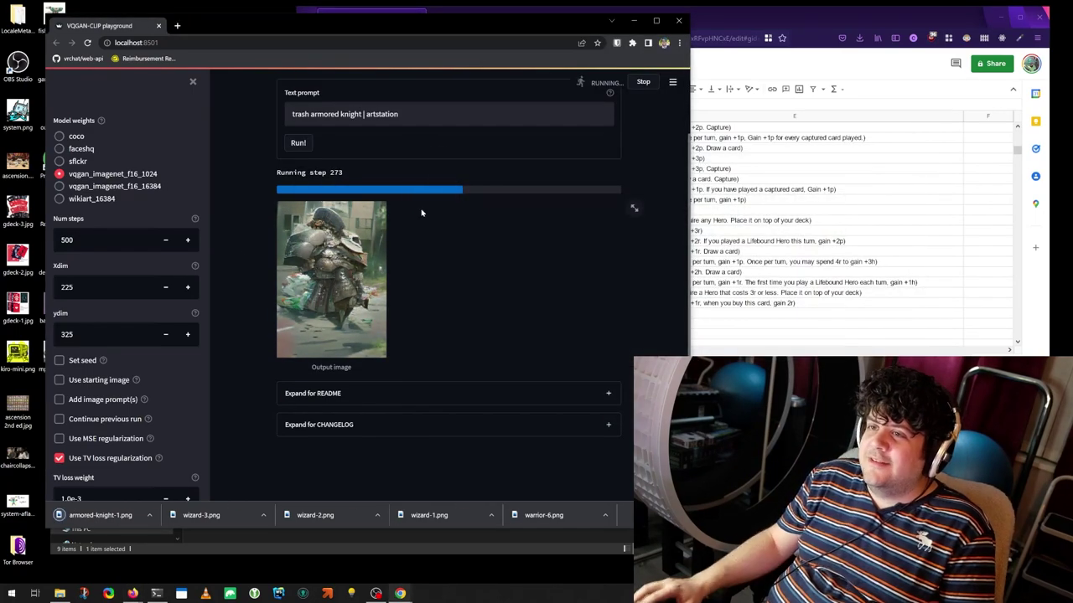
{"action": "right_click", "coordinate": [335, 277]}
{"action": "type", "text": "varmored-knight-2.png"}
{"action": "key", "text": "Return"}
- Switch to the Ascend spreadsheet and name the Runic Lycanthrope replacement "Miles Gloriousus" in column D
{"action": "key", "text": "alt+Tab"}
{"action": "key", "text": "alt+Tab"}
{"action": "key", "text": "alt+Tab"}
{"action": "left_click", "coordinate": [586, 241]}
{"action": "type", "text": "Miles G"}
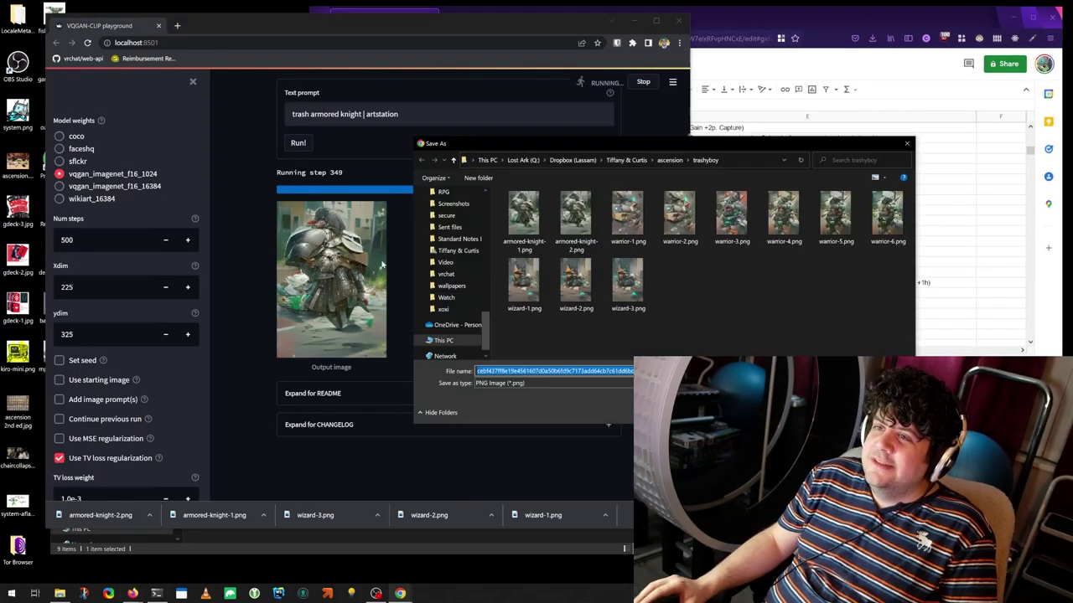
- Save two more stages of the knight image as armored-knight-3 and armored-knight-4, and return to the Ascend spreadsheet
{"action": "key", "text": "Return"}
{"action": "key", "text": "Return"}
{"action": "key", "text": "alt+Tab"}
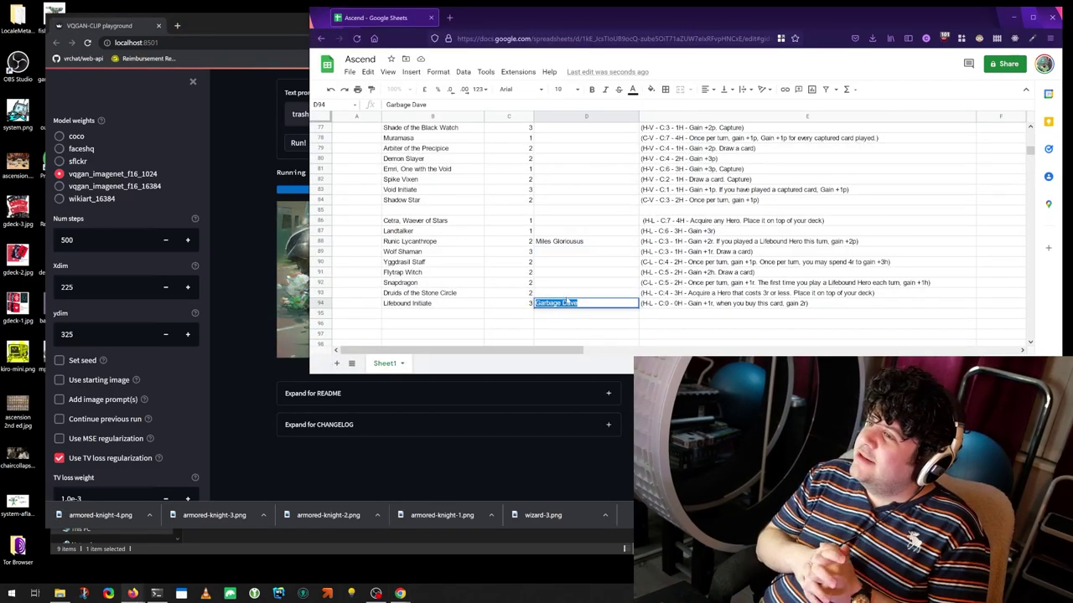
- Enter "Recycling" in cell D96 and rename the Lifebound Initiate replacement in D94 to "Wastebasket Imp"
{"action": "key", "text": "Return"}
{"action": "key", "text": "Return"}
{"action": "type", "text": "Recycling"}
{"action": "key", "text": "Return"}
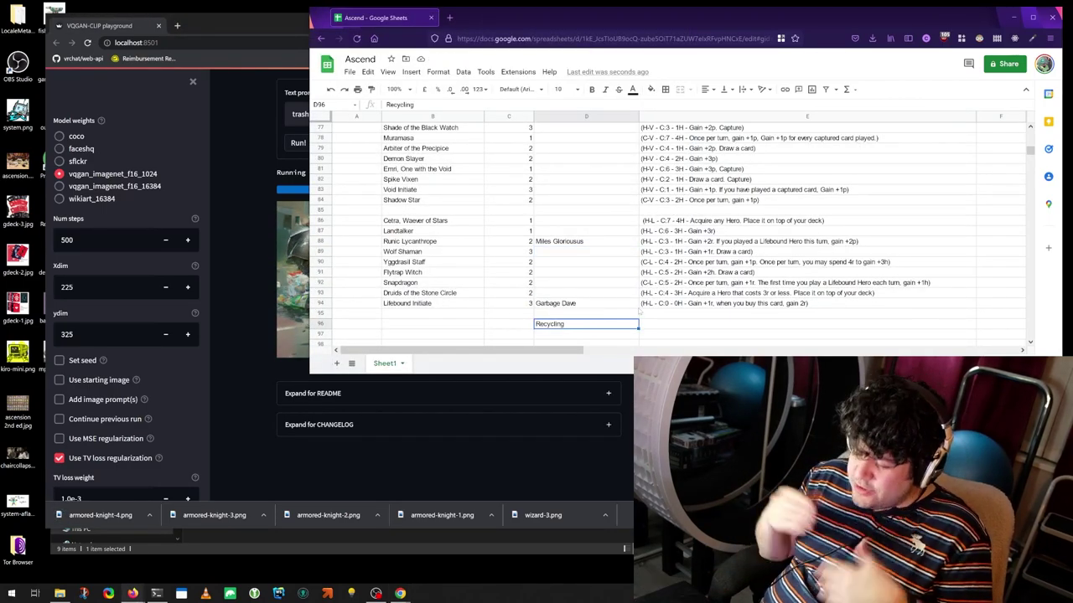
{"action": "left_click", "coordinate": [570, 303]}
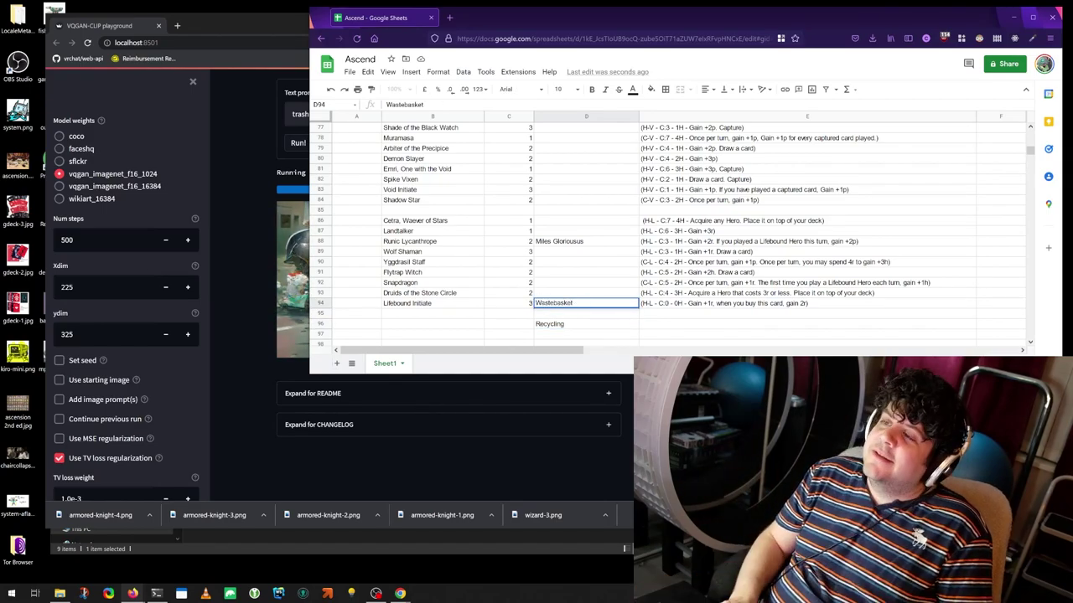
{"action": "type", "text": "Wastebasket"}
{"action": "key", "text": "Return"}
- Return to the VQGAN-CLIP playground and save the last knight images as armored-knight-5 and armored-knight-6
{"action": "left_click", "coordinate": [294, 251]}
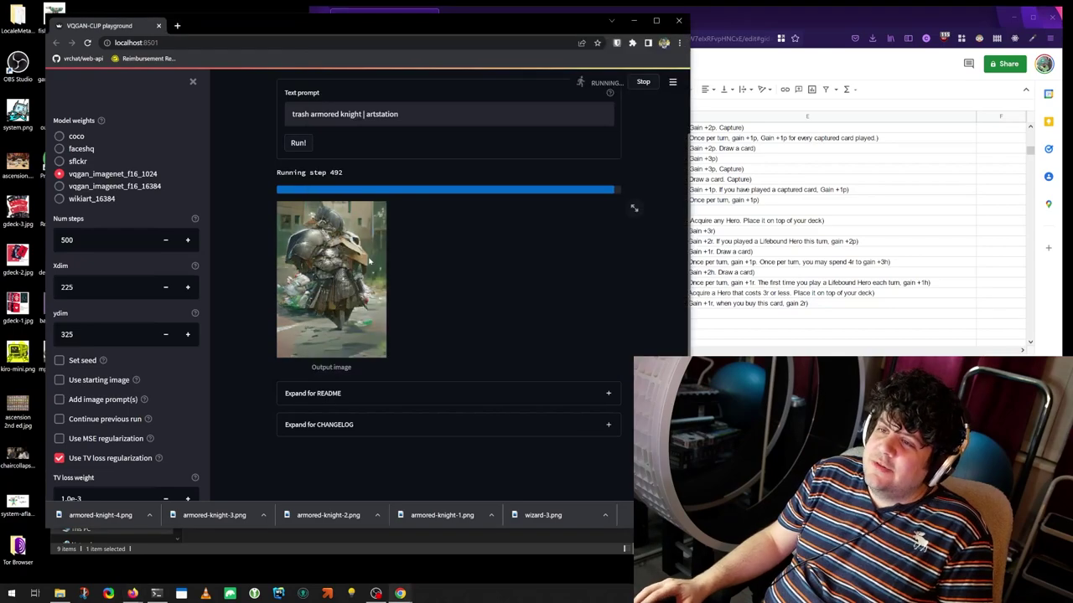
{"action": "right_click", "coordinate": [338, 239]}
{"action": "left_click", "coordinate": [377, 272]}
{"action": "key", "text": "Return"}
{"action": "right_click", "coordinate": [339, 239]}
{"action": "left_click", "coordinate": [377, 269]}
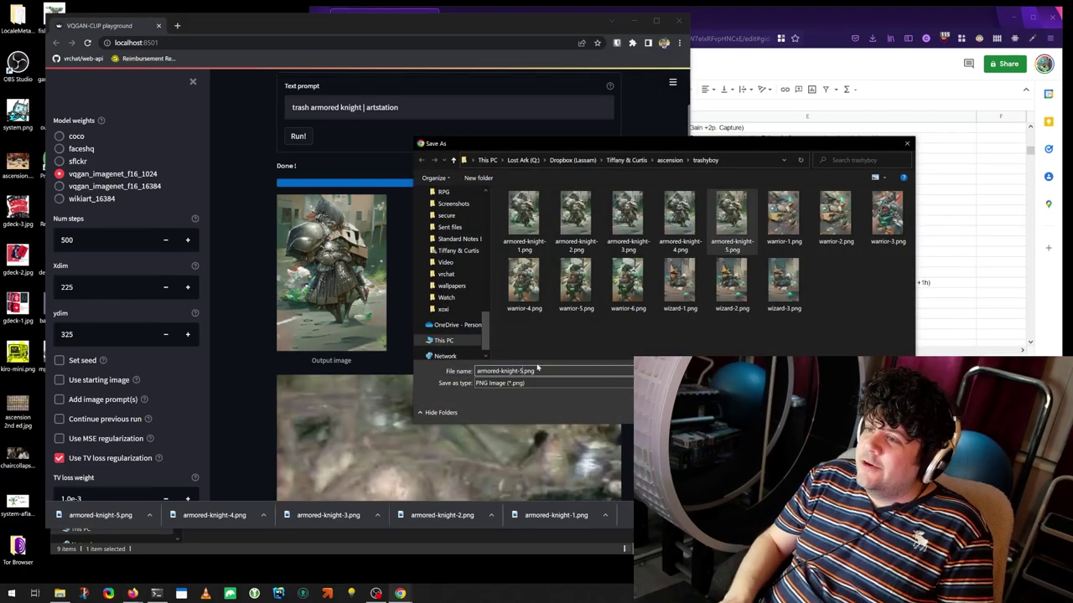
{"action": "key", "text": "Return"}
- Change the text prompt to "trash king | artstation" and run the generation
{"action": "left_click", "coordinate": [356, 107]}
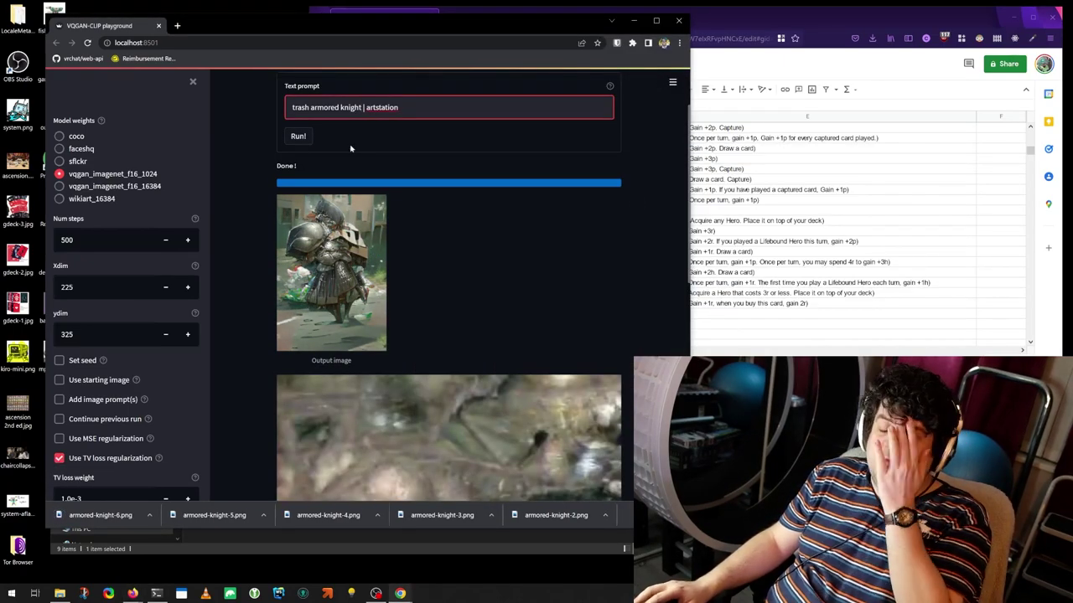
{"action": "type", "text": "ing"}
{"action": "left_click", "coordinate": [298, 136]}
{"action": "key", "text": "alt+Tab"}
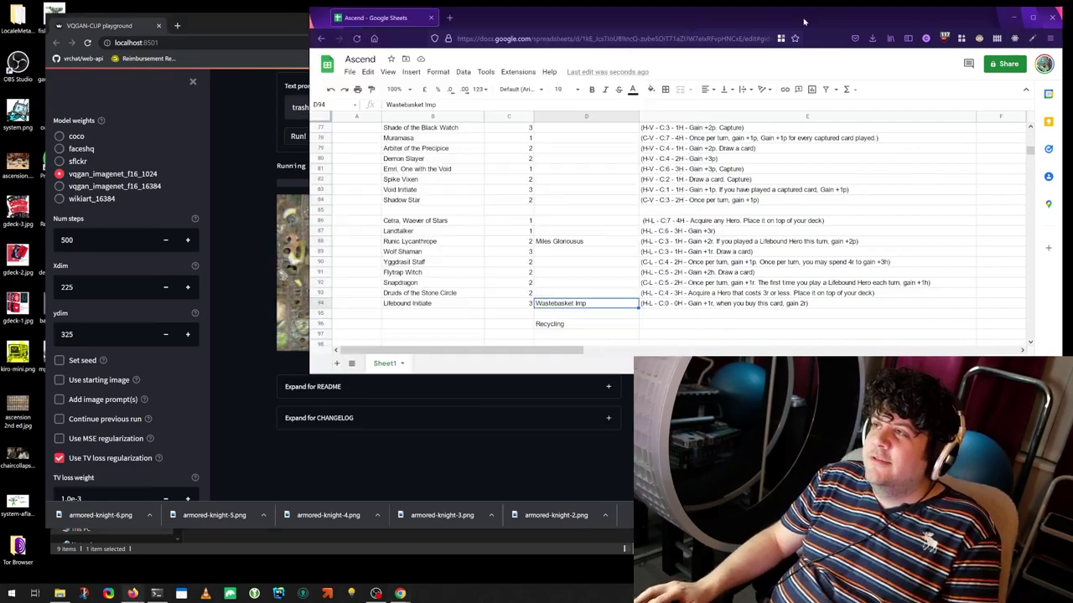
{"action": "left_click", "coordinate": [233, 131]}
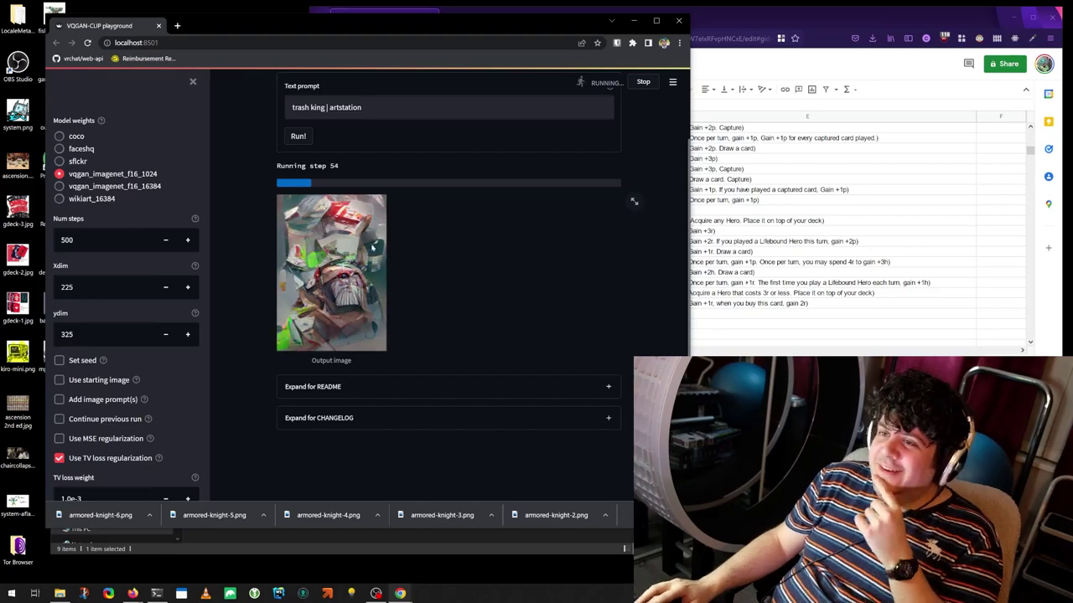
- Save two stages of the trash king image as king-1 and kikng-2 in the trashyboy folder
{"action": "right_click", "coordinate": [360, 268]}
{"action": "left_click", "coordinate": [402, 312]}
{"action": "type", "text": "trask"}
{"action": "key", "text": "BackSpace"}
{"action": "type", "text": "h king-1"}
{"action": "key", "text": "Return"}
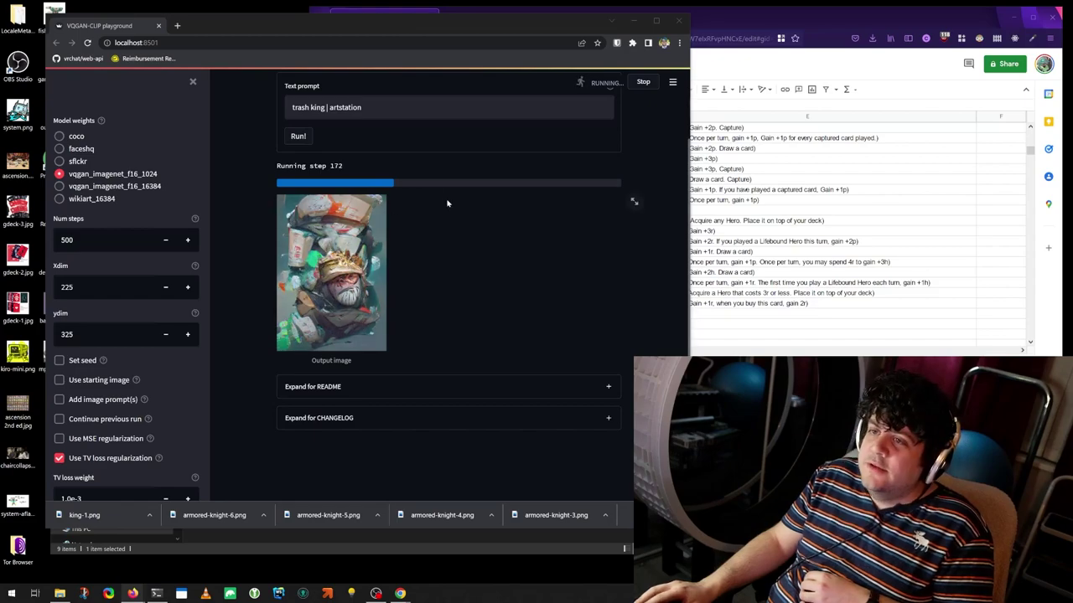
{"action": "type", "text": "kking-2"}
{"action": "key", "text": "Return"}
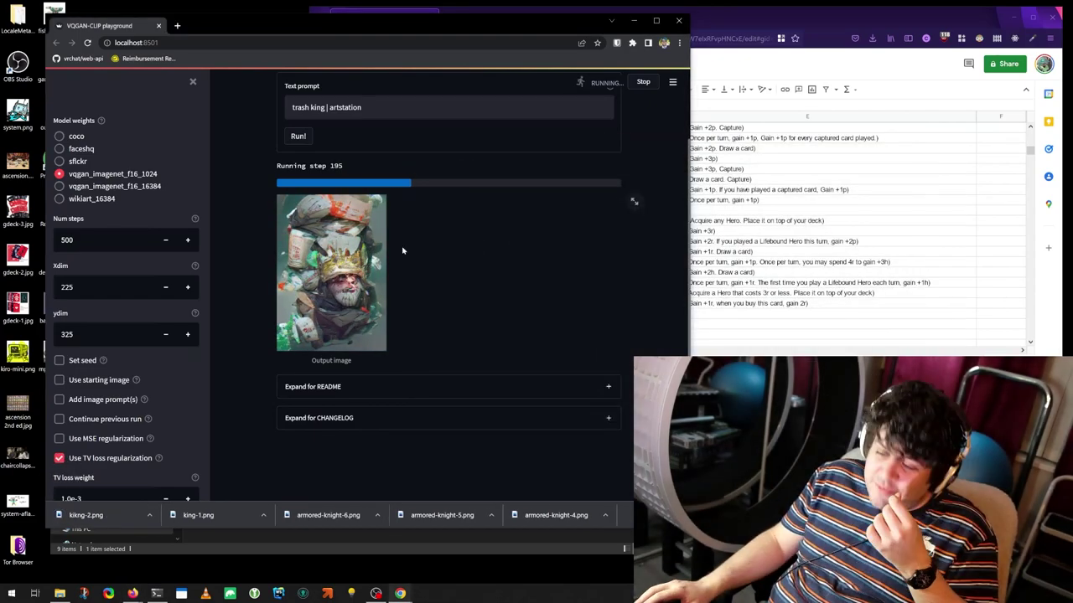
- Save the current trash king image as king-2
{"action": "right_click", "coordinate": [370, 235]}
{"action": "left_click", "coordinate": [394, 254]}
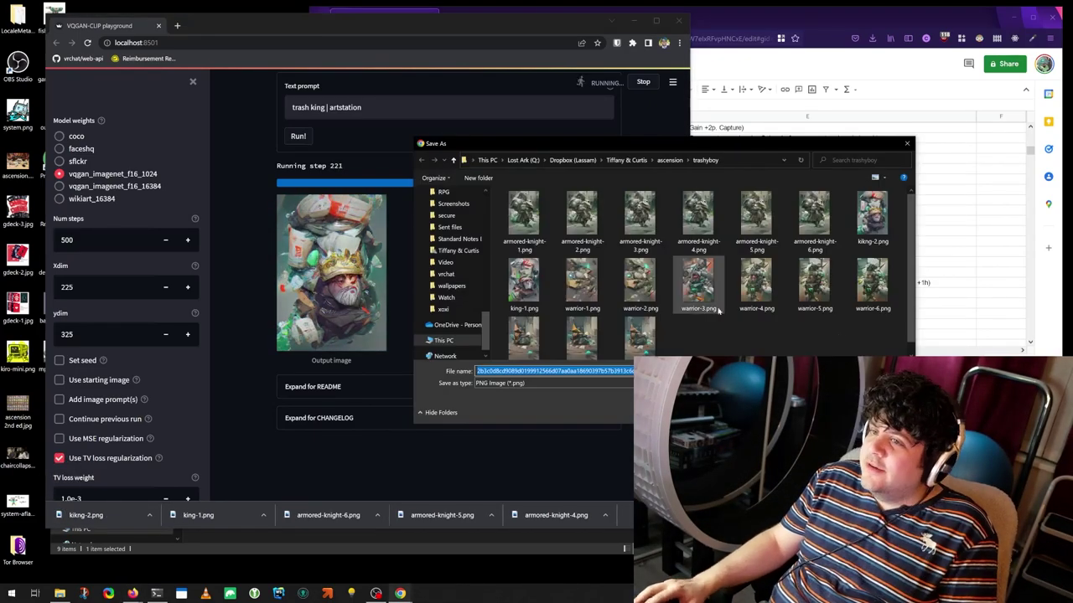
{"action": "type", "text": "king-2"}
{"action": "key", "text": "Return"}
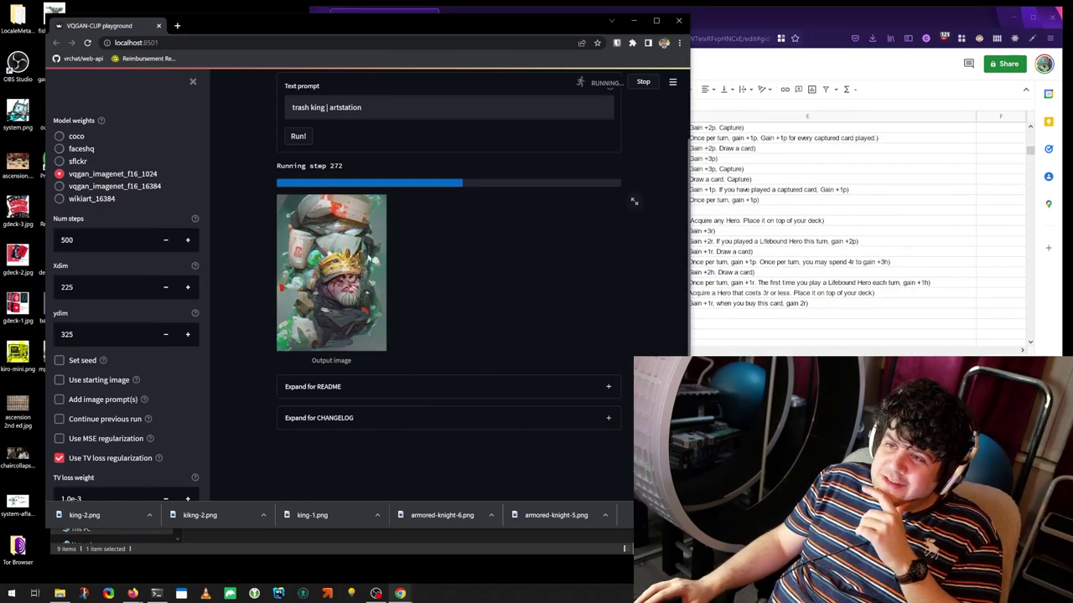
- Save two further stages of the trash king image as king-3 and king-4
{"action": "right_click", "coordinate": [358, 329]}
{"action": "left_click", "coordinate": [382, 348]}
{"action": "type", "text": "king-3"}
{"action": "key", "text": "Return"}
{"action": "right_click", "coordinate": [343, 270]}
{"action": "left_click", "coordinate": [368, 289]}
{"action": "type", "text": "king-4"}
{"action": "key", "text": "Return"}
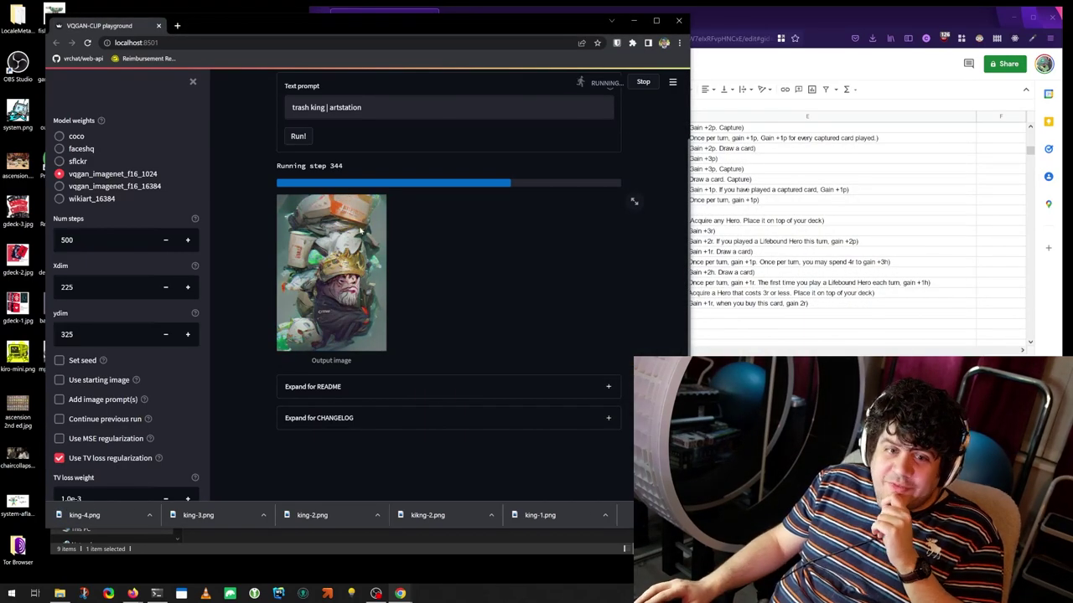
- Change the text prompt to "trash goblin | artstation" and run the generation
{"action": "scroll", "coordinate": [377, 251], "scroll_direction": "up", "scroll_amount": 2}
{"action": "left_click", "coordinate": [444, 156]}
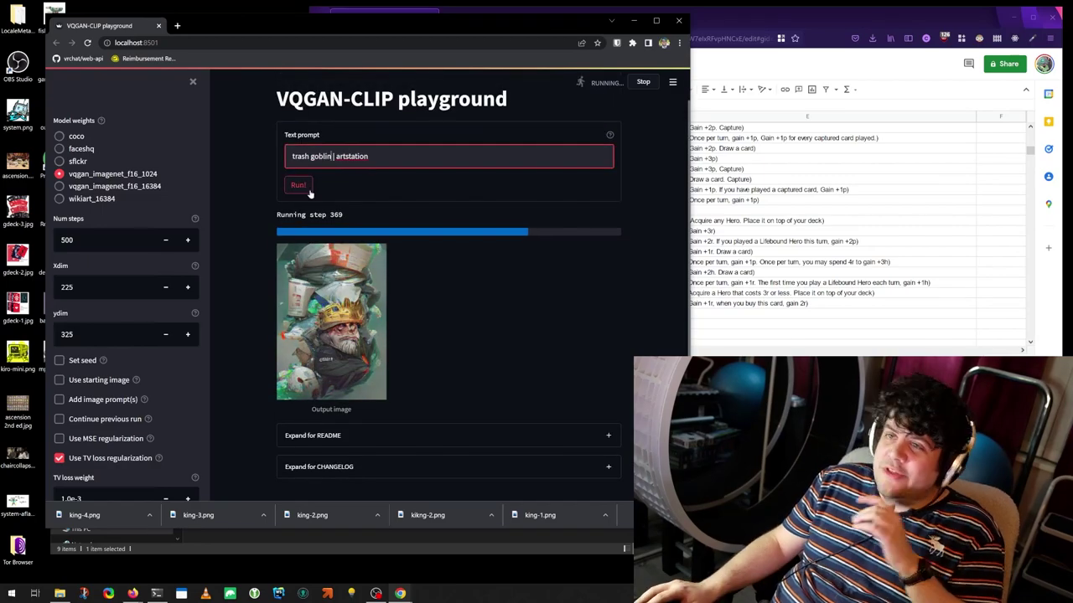
- In the Ascend sheet, enter "Recylking" as a card name and place it in D97, beneath the Recycling idea
{"action": "key", "text": "alt+Tab"}
{"action": "left_click", "coordinate": [579, 324]}
{"action": "left_click", "coordinate": [578, 271]}
{"action": "left_click", "coordinate": [578, 252]}
{"action": "left_click", "coordinate": [578, 220]}
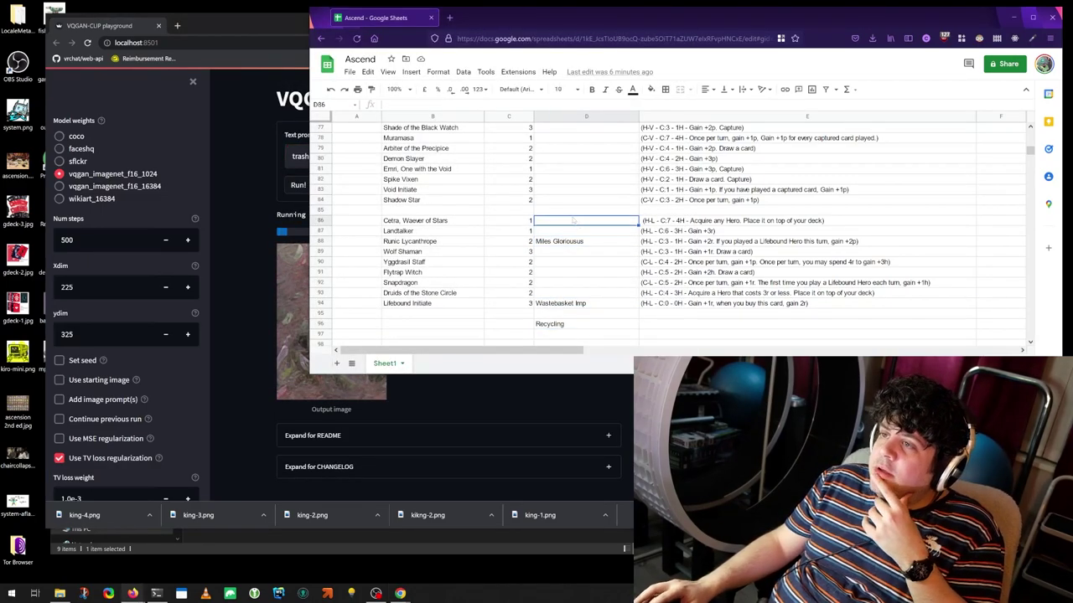
{"action": "left_click", "coordinate": [579, 242]}
{"action": "left_click", "coordinate": [579, 283]}
{"action": "left_click", "coordinate": [578, 292]}
{"action": "type", "text": "Recycling"}
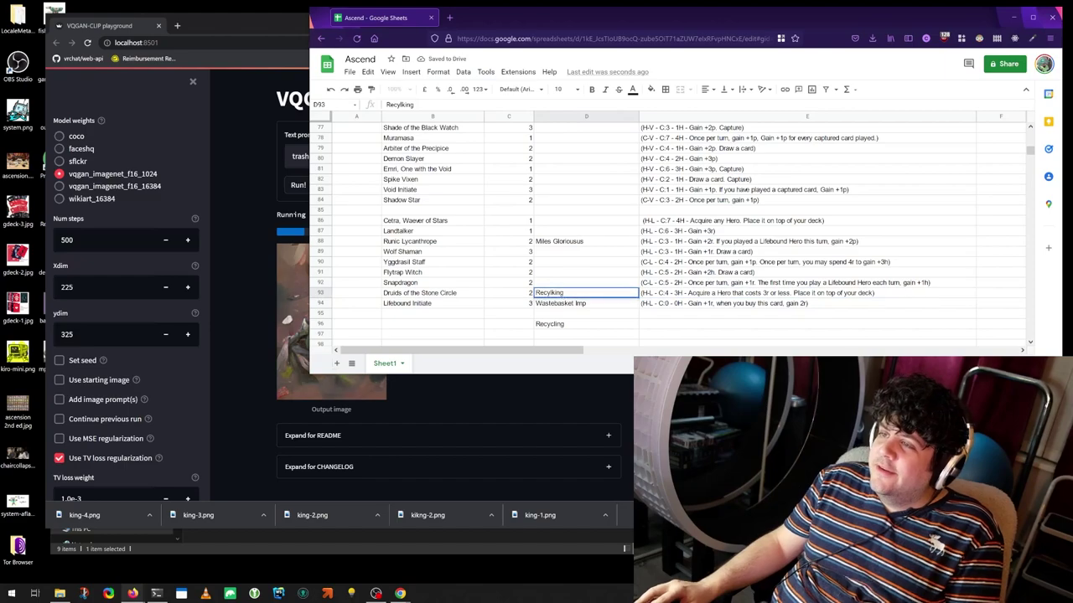
{"action": "left_click_drag", "start_coordinate": [579, 297], "coordinate": [562, 334]}
{"action": "key", "text": "alt+Tab"}
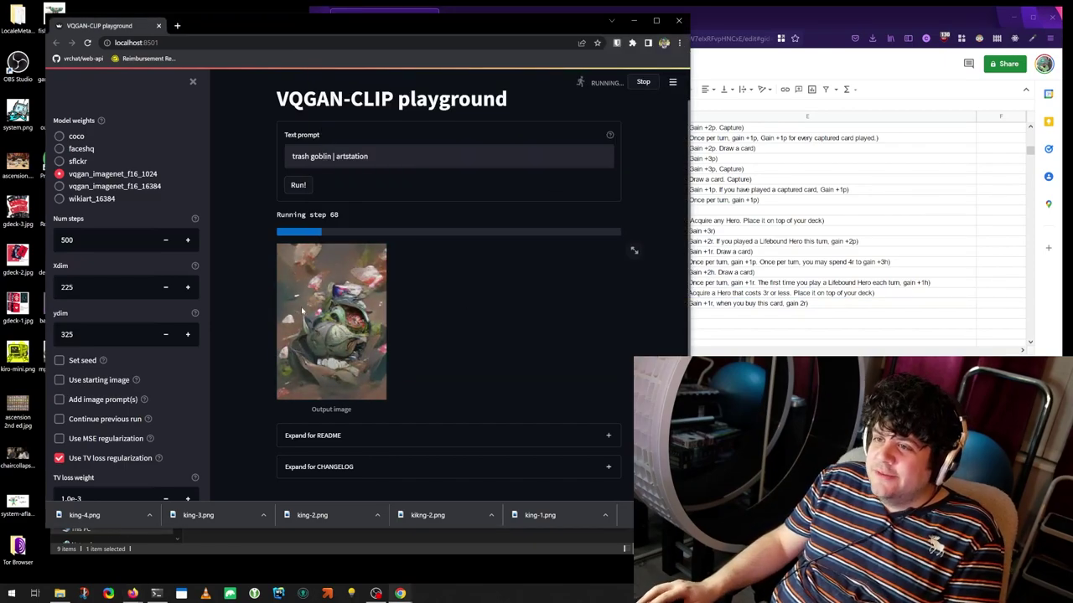
{"action": "key", "text": "alt+Tab"}
{"action": "left_click", "coordinate": [569, 220]}
{"action": "left_click", "coordinate": [578, 242]}
{"action": "left_click", "coordinate": [578, 273]}
- Replace the effect text of the second Druids of the Stone Circle row with "Trash 2 cards from the field."
{"action": "left_click", "coordinate": [579, 292]}
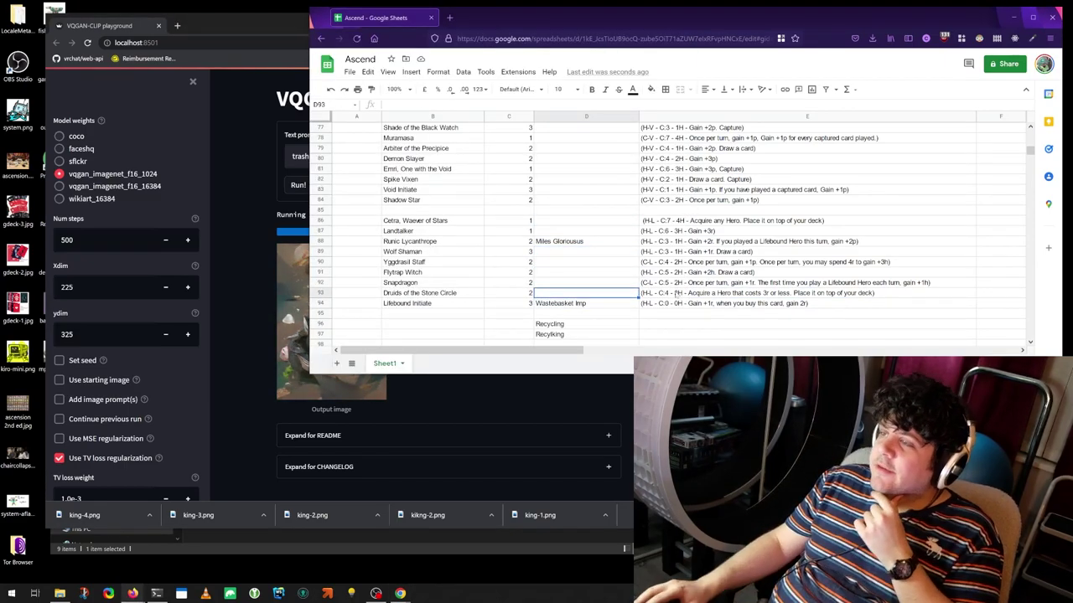
{"action": "double_click", "coordinate": [689, 293]}
{"action": "left_click_drag", "start_coordinate": [688, 293], "coordinate": [872, 294]}
{"action": "key", "text": "ctrl+x"}
{"action": "key", "text": "ctrl+z"}
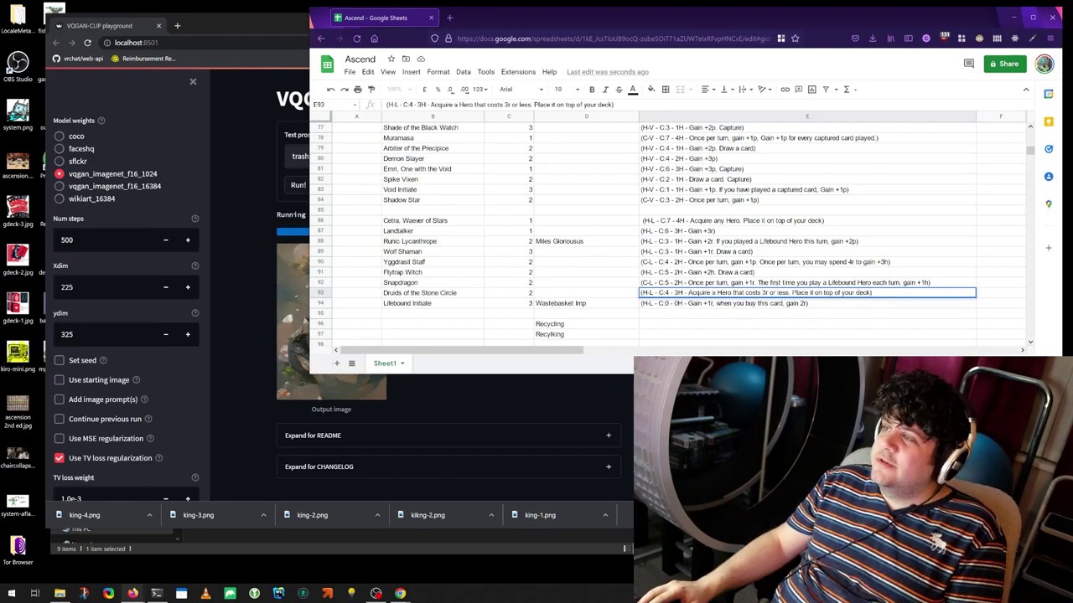
{"action": "key", "text": "ctrl+x"}
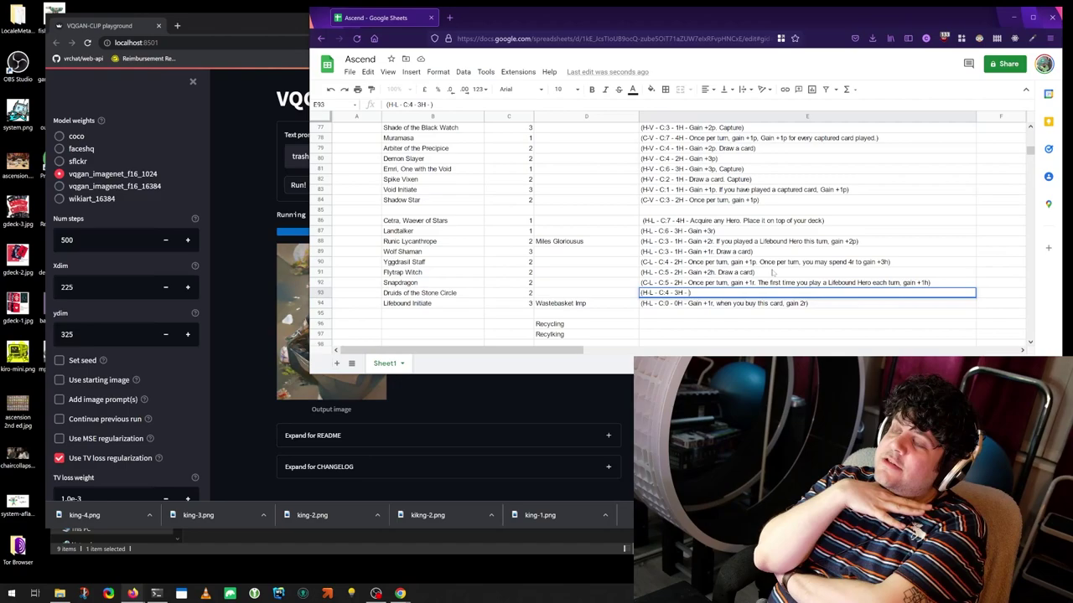
{"action": "key", "text": "alt+Tab"}
{"action": "key", "text": "alt+Tab"}
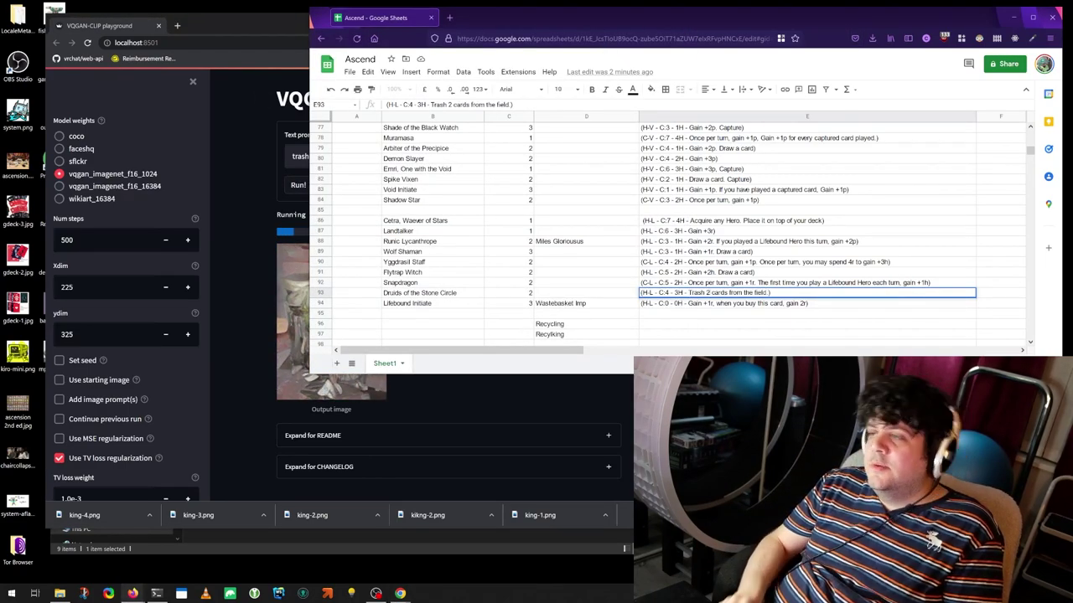
- Copy the Seer of the Forked Path effect about banishing a center-row card into E96, beside the Recycling idea
{"action": "scroll", "coordinate": [730, 237], "scroll_direction": "down", "scroll_amount": 5}
{"action": "scroll", "coordinate": [730, 237], "scroll_direction": "up", "scroll_amount": 15}
{"action": "left_click", "coordinate": [730, 282]}
{"action": "left_click", "coordinate": [741, 231]}
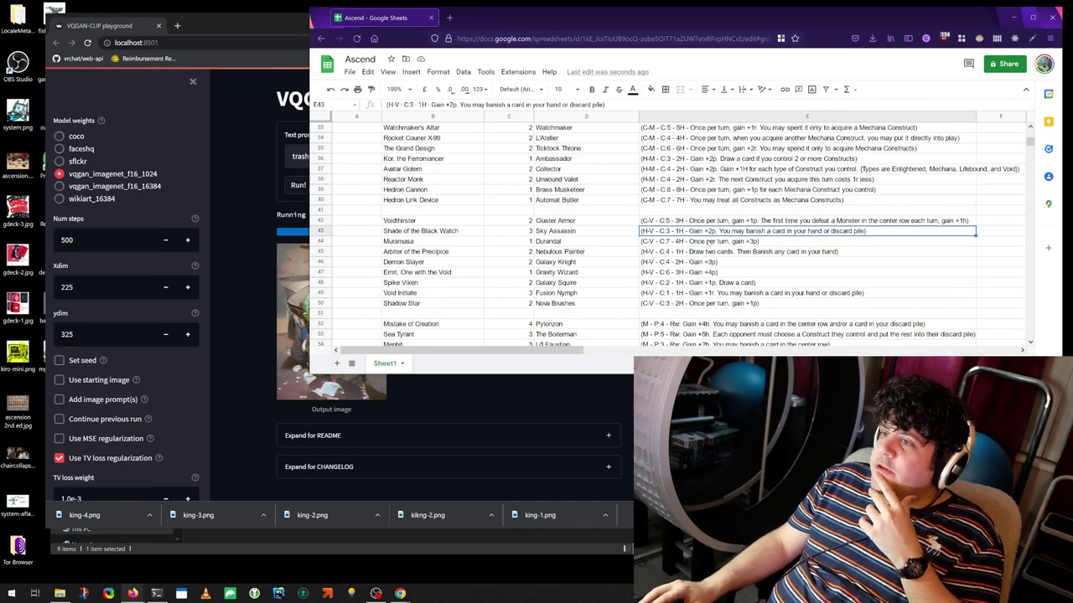
{"action": "scroll", "coordinate": [729, 238], "scroll_direction": "up", "scroll_amount": 3}
{"action": "left_click", "coordinate": [718, 231]}
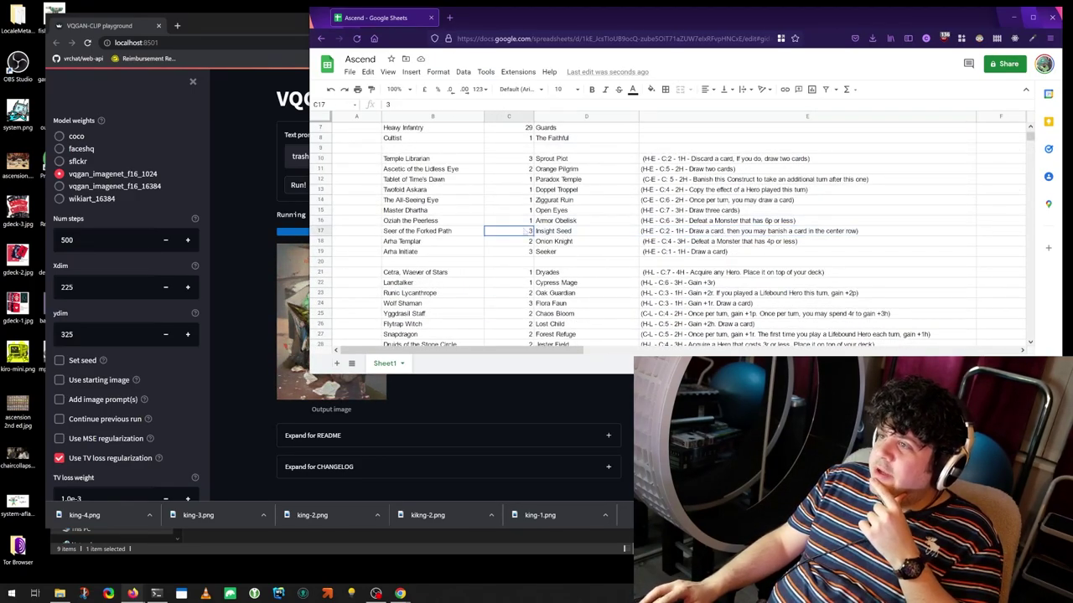
{"action": "key", "text": "ctrl+c"}
{"action": "scroll", "coordinate": [838, 234], "scroll_direction": "down", "scroll_amount": 20}
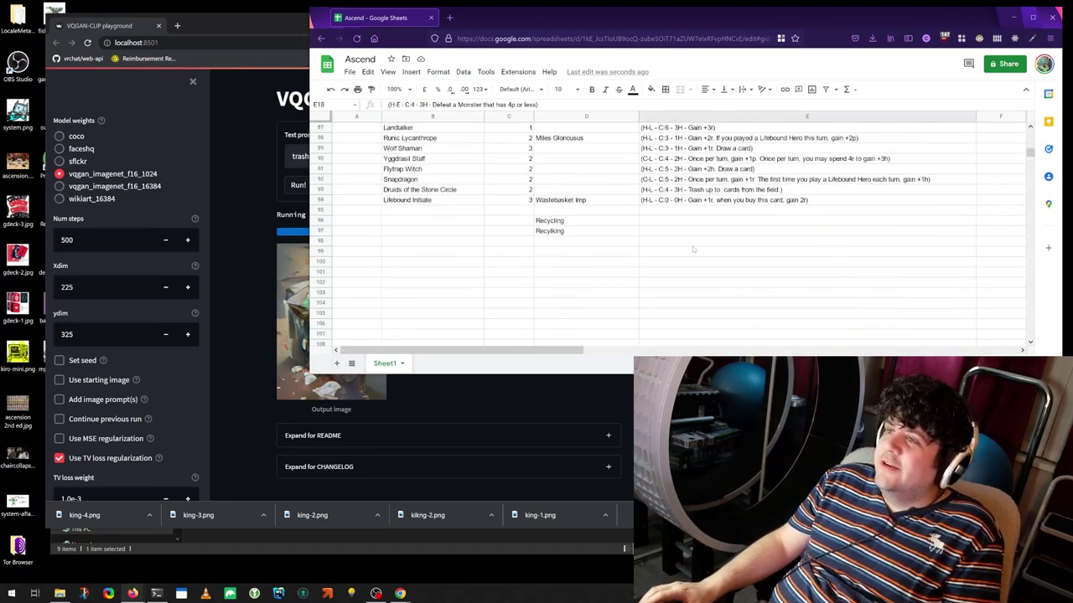
{"action": "scroll", "coordinate": [754, 243], "scroll_direction": "up", "scroll_amount": 2}
{"action": "left_click", "coordinate": [726, 261]}
{"action": "key", "text": "ctrl+v"}
- Set the Druids of the Stone Circle effect in row 93 to "C:2 - 1H - Trash up to 3 cards from the field" and name it Recycle-King
{"action": "double_click", "coordinate": [724, 232]}
{"action": "type", "text": "3"}
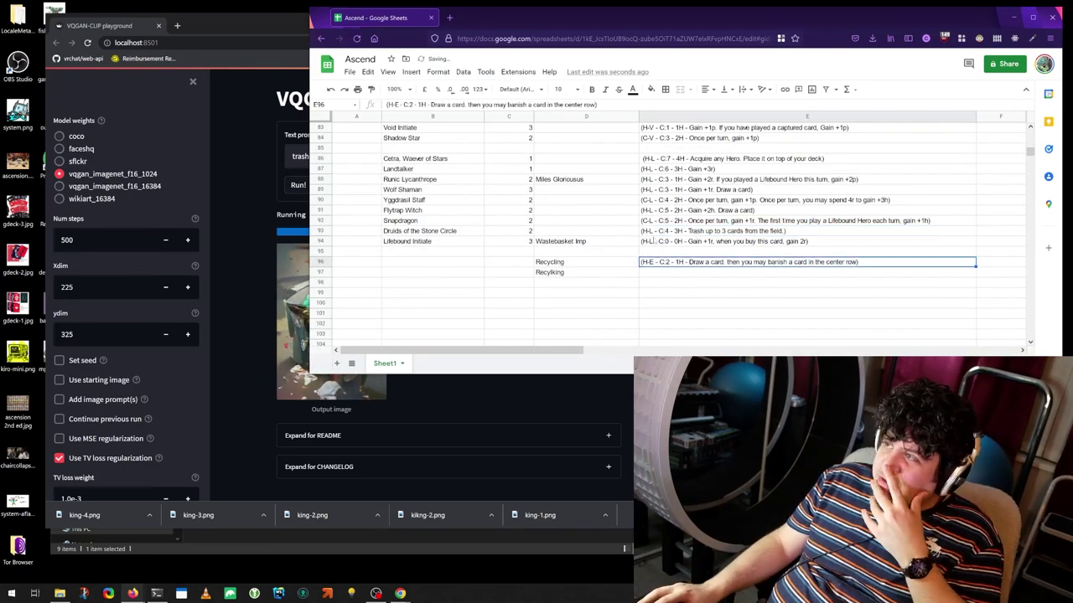
{"action": "key", "text": "Return"}
{"action": "key", "text": "Down"}
{"action": "key", "text": "Down"}
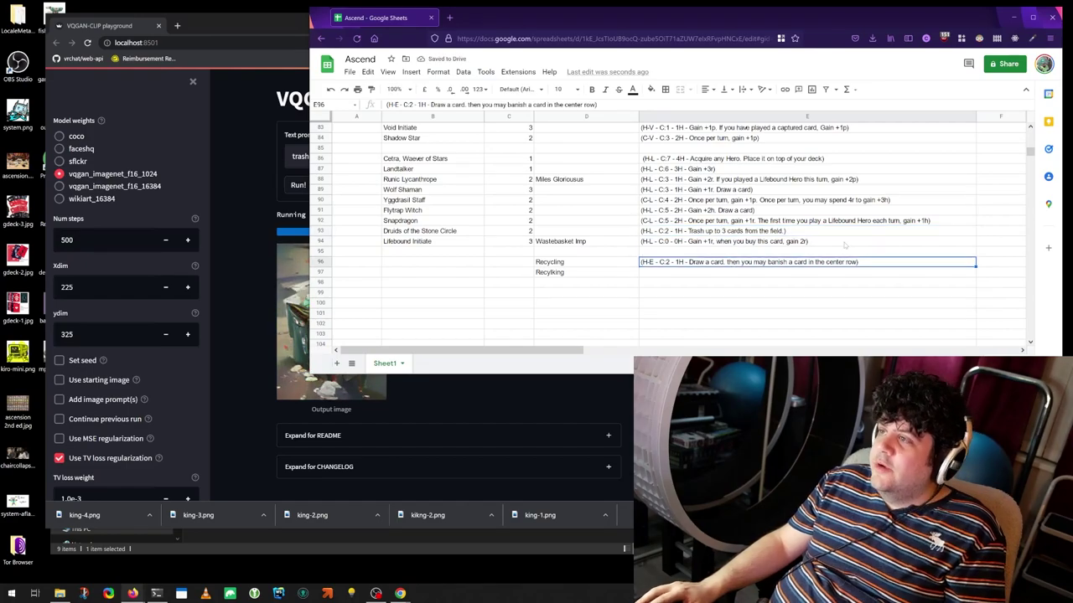
{"action": "left_click", "coordinate": [605, 234]}
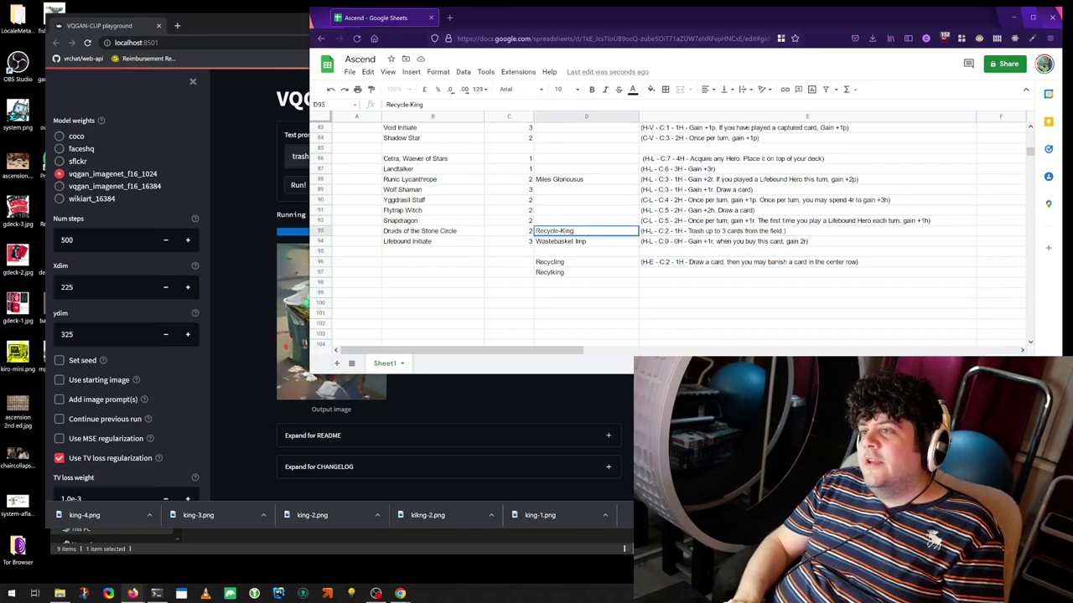
{"action": "key", "text": "Return"}
- Switch to the VQGAN-CLIP playground, change the text prompt to "trash butler | artstation" and run the generation
{"action": "key", "text": "alt+Tab"}
{"action": "left_click", "coordinate": [419, 156]}
{"action": "left_click", "coordinate": [297, 185]}
- In the Ascend sheet, change the Snapdragon effect in row 92 to "Once per turn, gain 1p for each Trash card in your hand"
{"action": "key", "text": "alt+Tab"}
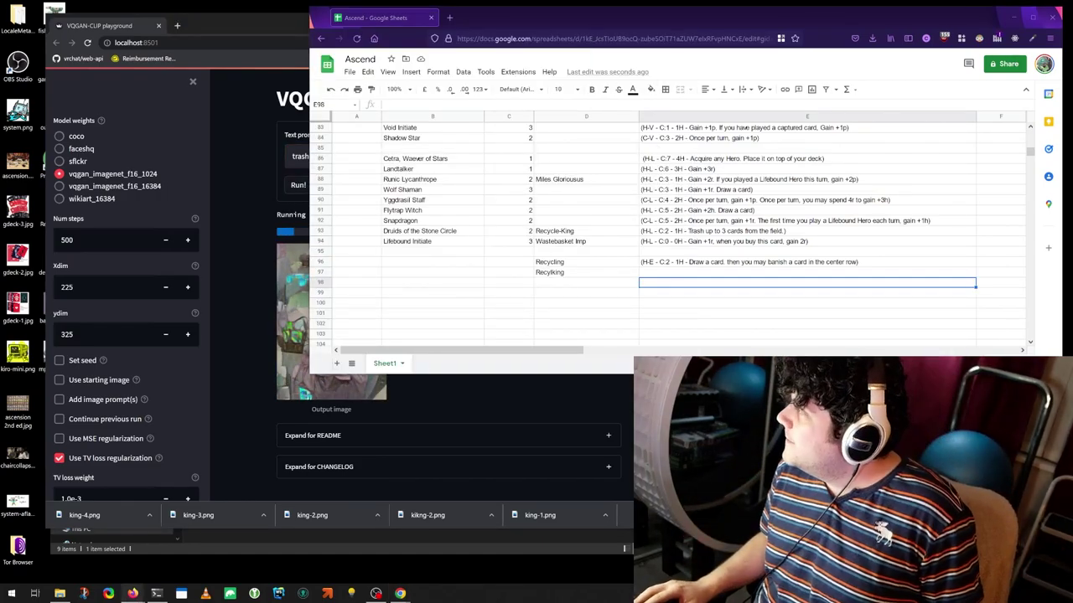
{"action": "left_click", "coordinate": [807, 221]}
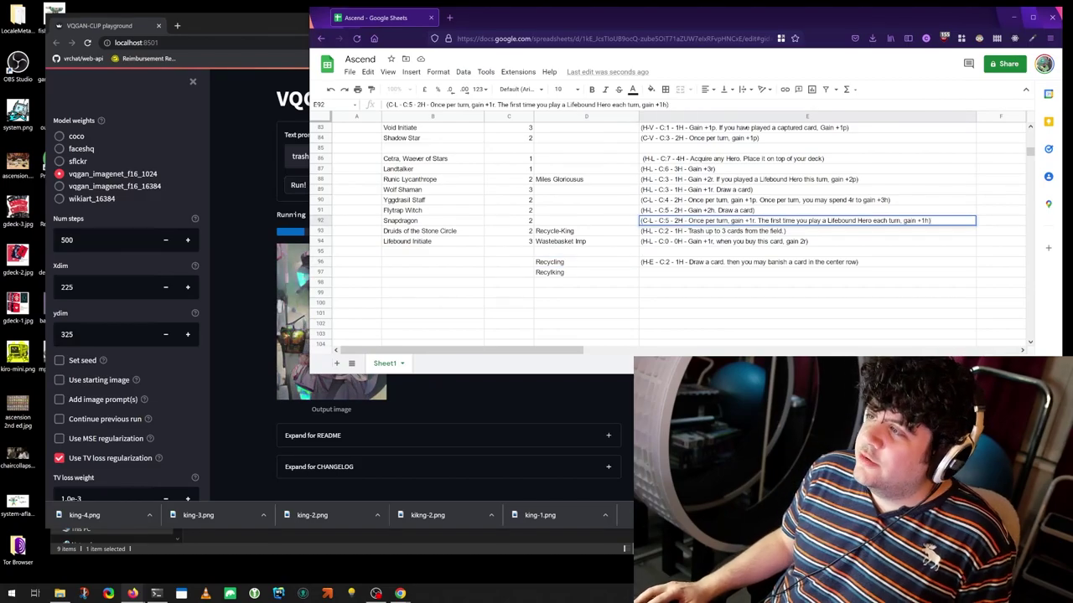
{"action": "left_click_drag", "start_coordinate": [692, 220], "coordinate": [880, 210]}
{"action": "type", "text": "1p for each Trash card in y"}
{"action": "key", "text": "shift+Tab"}
{"action": "scroll", "coordinate": [715, 241], "scroll_direction": "up", "scroll_amount": 1}
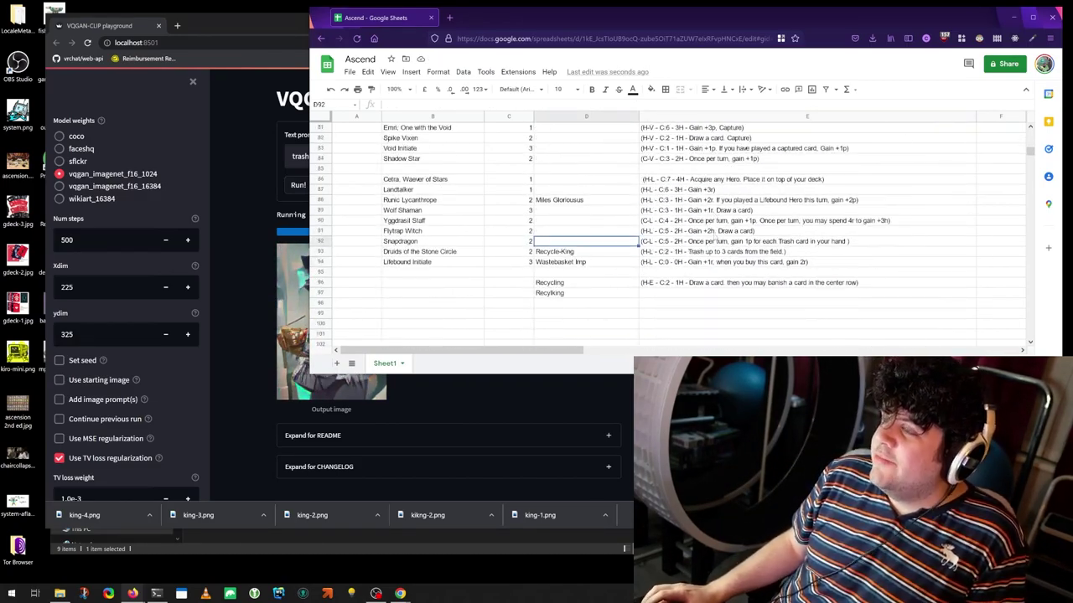
{"action": "scroll", "coordinate": [660, 252], "scroll_direction": "down", "scroll_amount": 1}
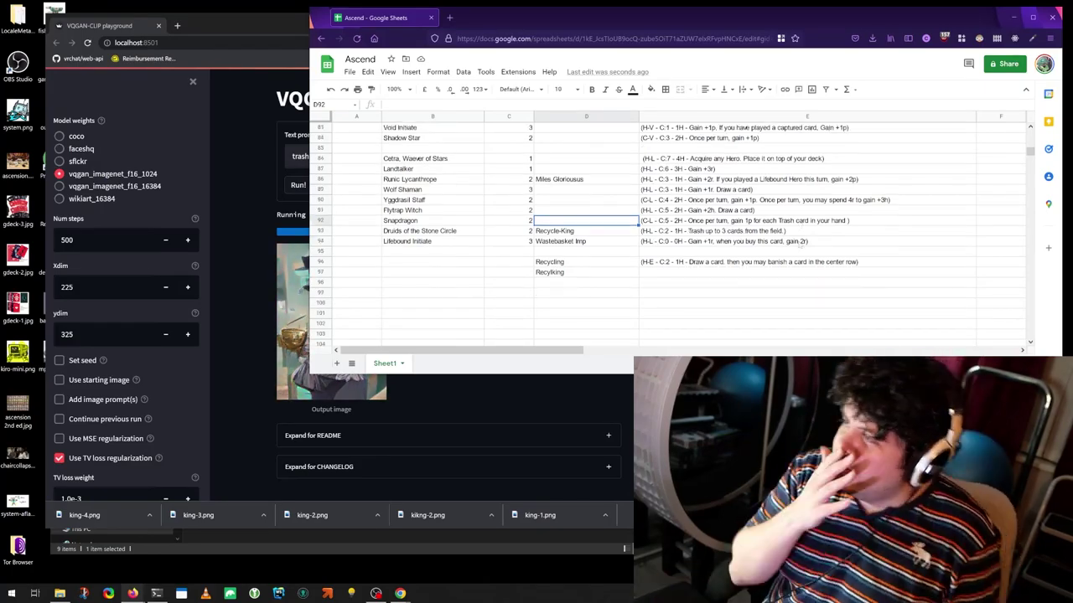
- Save the current trash butler image as butler-murder-dumpster and restart the "trash butler | artstation" generation
{"action": "left_click", "coordinate": [351, 277]}
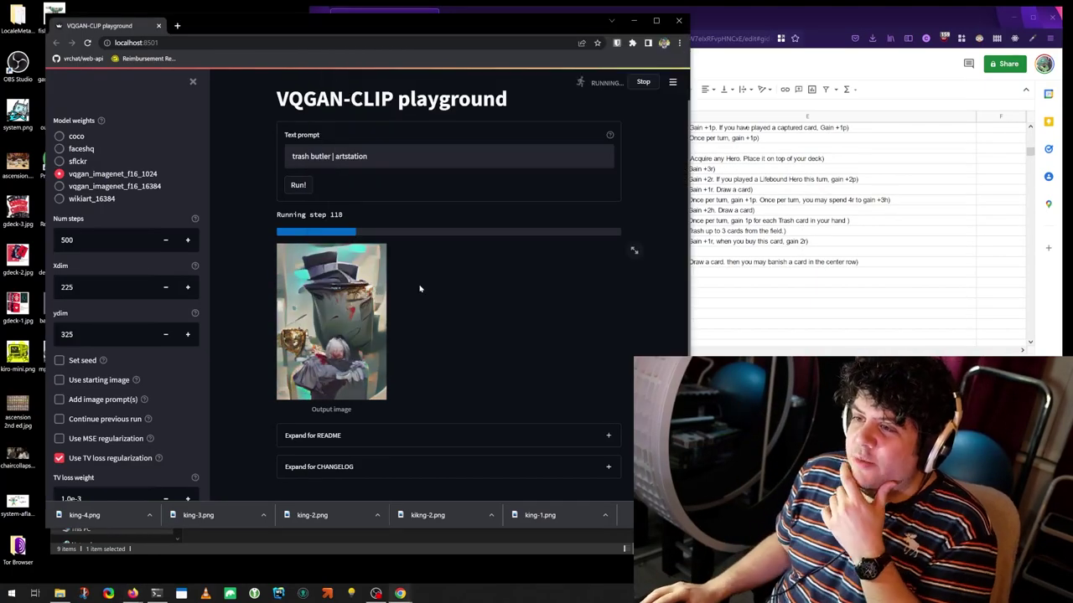
{"action": "right_click", "coordinate": [351, 277]}
{"action": "left_click", "coordinate": [386, 303]}
{"action": "type", "text": "butler-murder"}
{"action": "key", "text": "Return"}
{"action": "left_click", "coordinate": [377, 156]}
{"action": "left_click", "coordinate": [298, 184]}
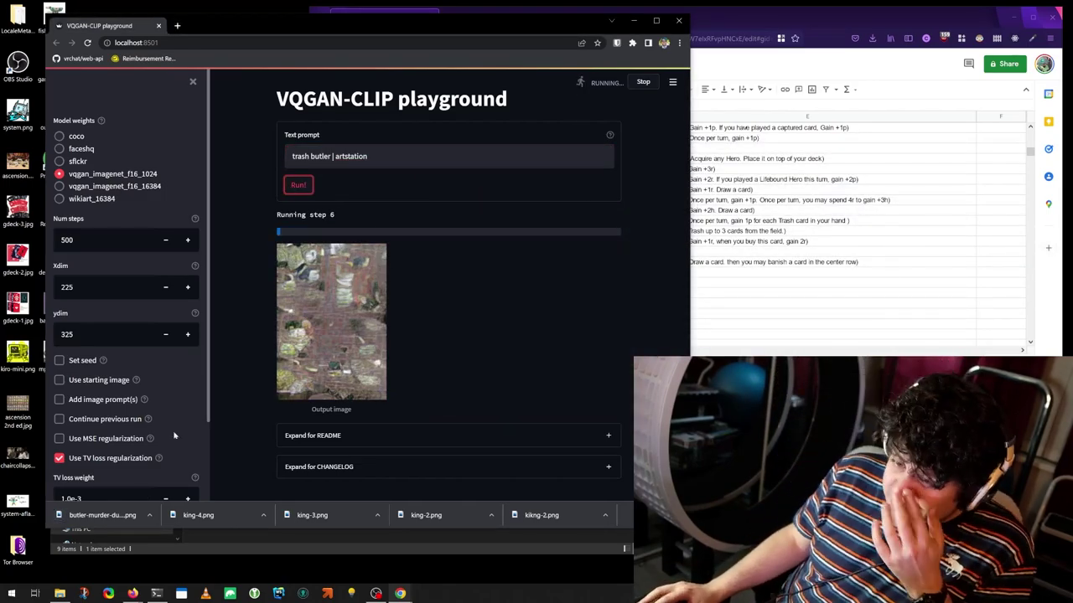
- Examine the butler-murder-dumpster image and several saved warrior and wizard images in the trashyboy folder
{"action": "left_click", "coordinate": [126, 544]}
{"action": "left_click", "coordinate": [172, 171]}
{"action": "double_click", "coordinate": [216, 164]}
{"action": "key", "text": "Right"}
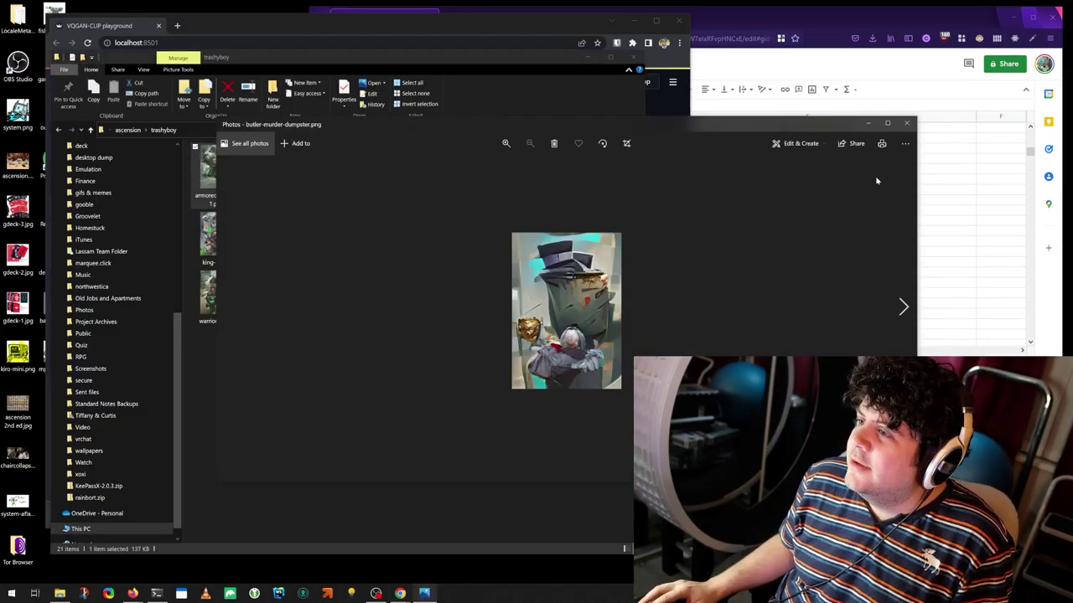
{"action": "left_click", "coordinate": [906, 123]}
{"action": "double_click", "coordinate": [438, 232]}
{"action": "left_click", "coordinate": [906, 123]}
{"action": "double_click", "coordinate": [500, 235]}
{"action": "left_click", "coordinate": [906, 123]}
{"action": "double_click", "coordinate": [443, 293]}
{"action": "left_click", "coordinate": [906, 123]}
{"action": "left_click", "coordinate": [669, 243]}
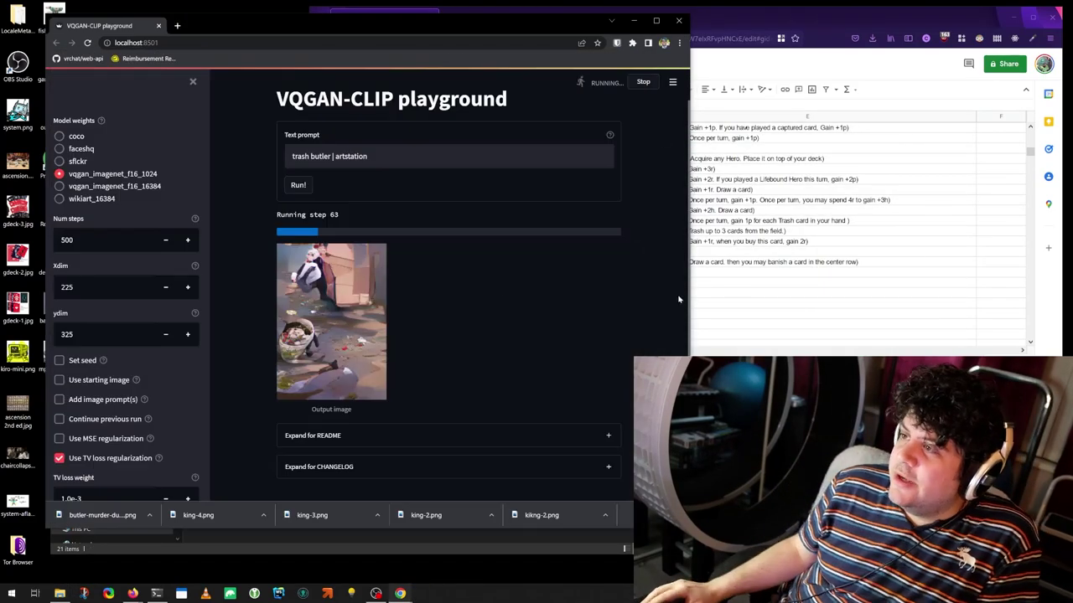
- Look again at a saved warrior image and armored-knight-1 in the trashyboy folder
{"action": "key", "text": "alt+Tab"}
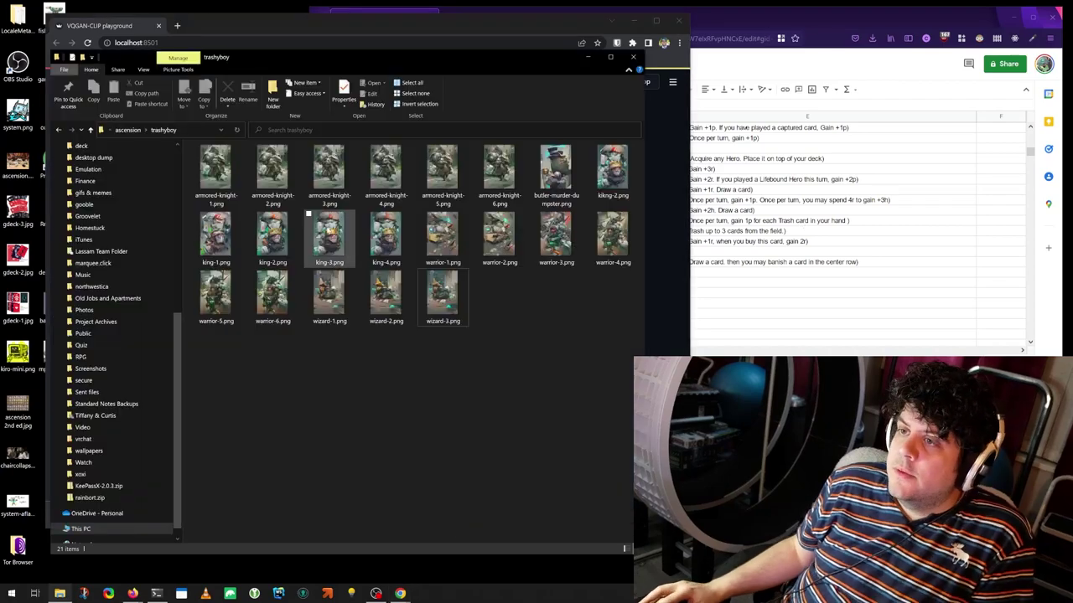
{"action": "double_click", "coordinate": [430, 232]}
{"action": "left_click", "coordinate": [906, 124]}
{"action": "double_click", "coordinate": [215, 172]}
{"action": "left_click", "coordinate": [629, 124]}
- In the Ascend sheet, name the Snapdragon card in row 92 Landfill Totem
{"action": "left_click", "coordinate": [607, 188]}
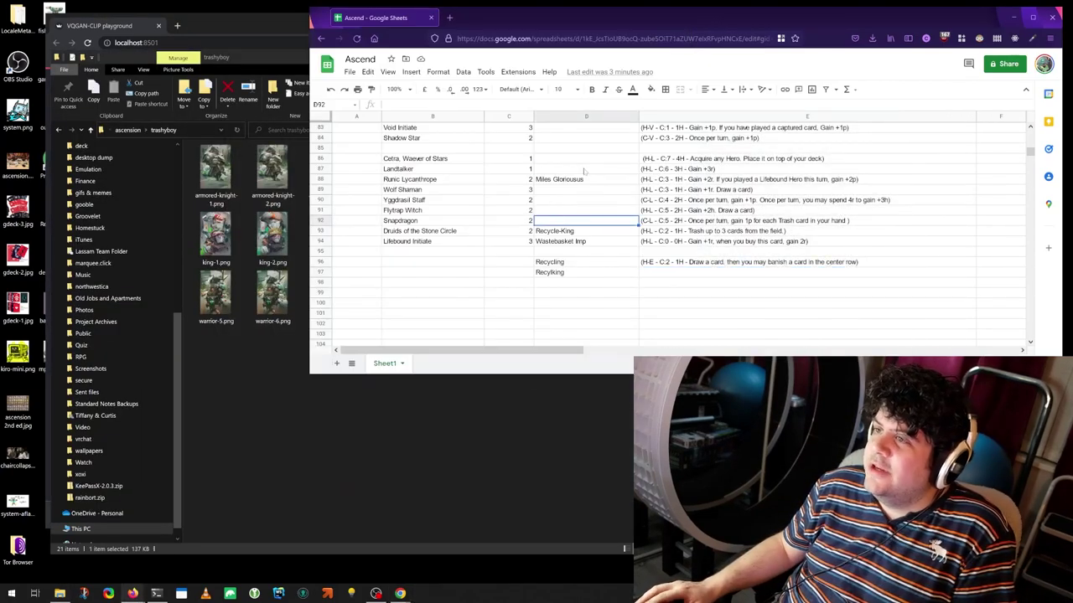
{"action": "key", "text": "ctrl+v"}
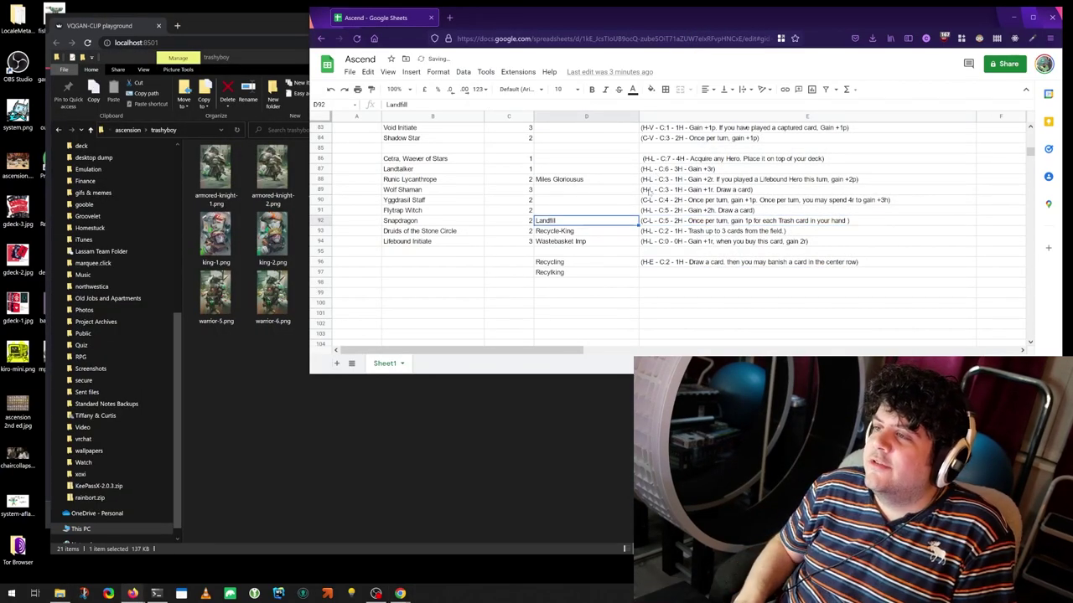
- Change the Flytrap Witch effect in row 91 to "C:2 - 1H - Gain 1p, when you buy this card, gain 3p"
{"action": "left_click", "coordinate": [689, 211]}
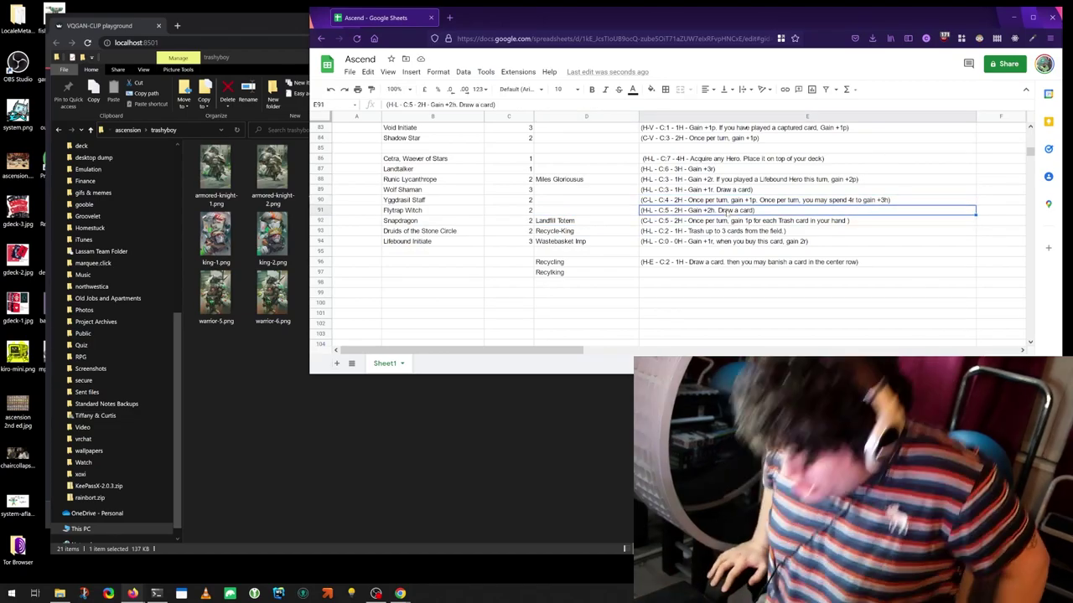
{"action": "key", "text": "ctrl+v"}
{"action": "type", "text": "Gain 1p"}
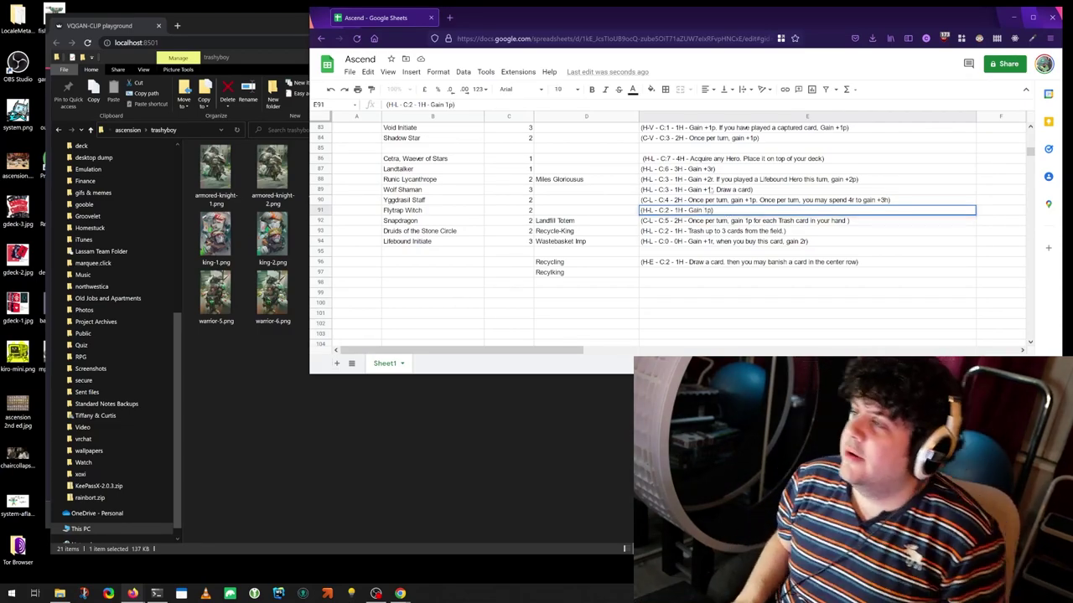
{"action": "type", "text": "3p"}
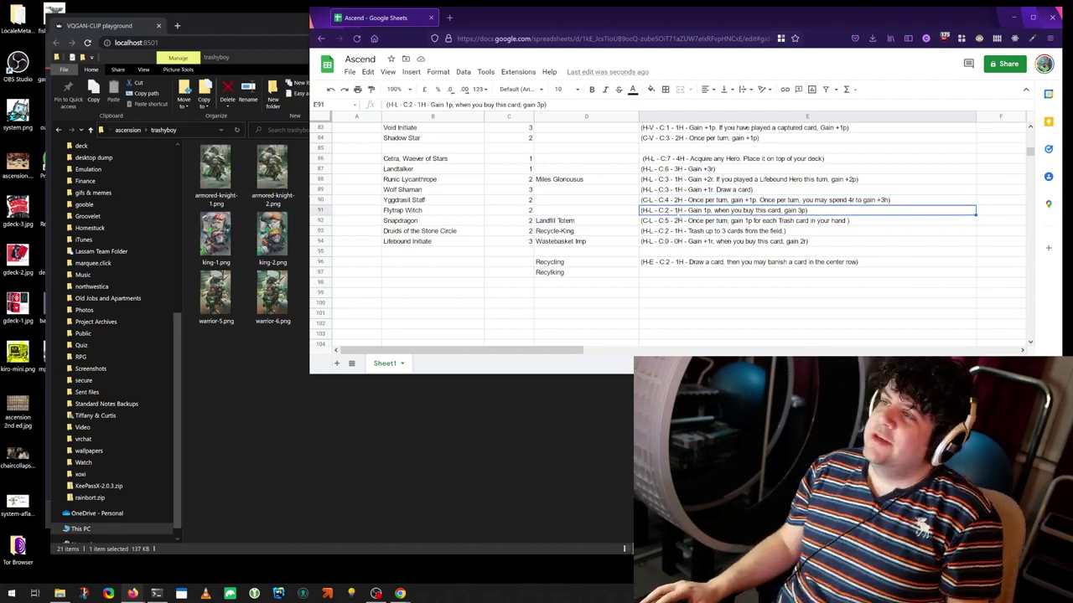
{"action": "key", "text": "Return"}
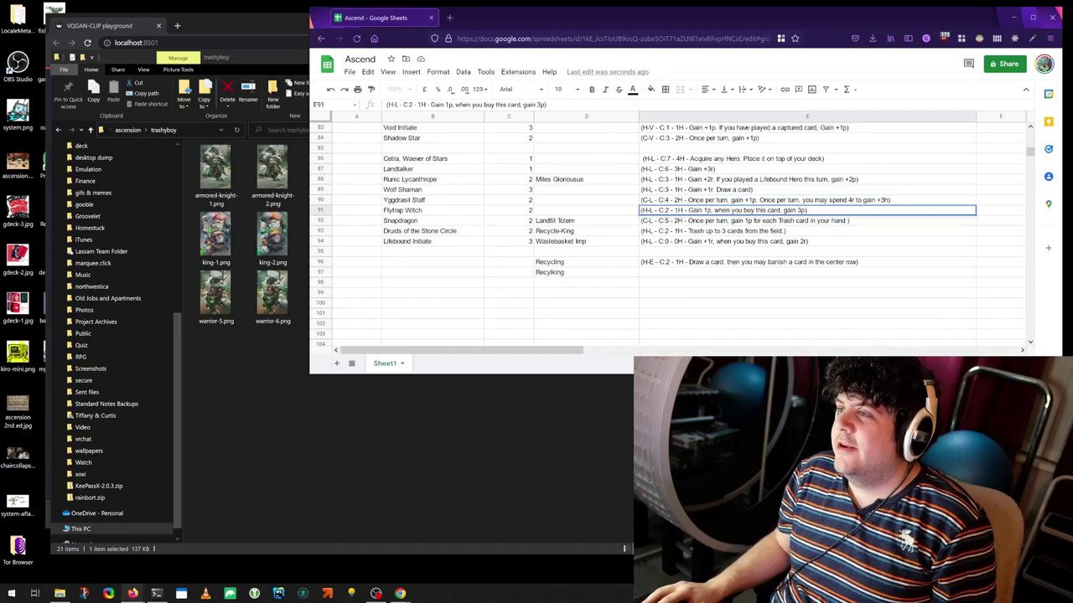
{"action": "left_click", "coordinate": [612, 214]}
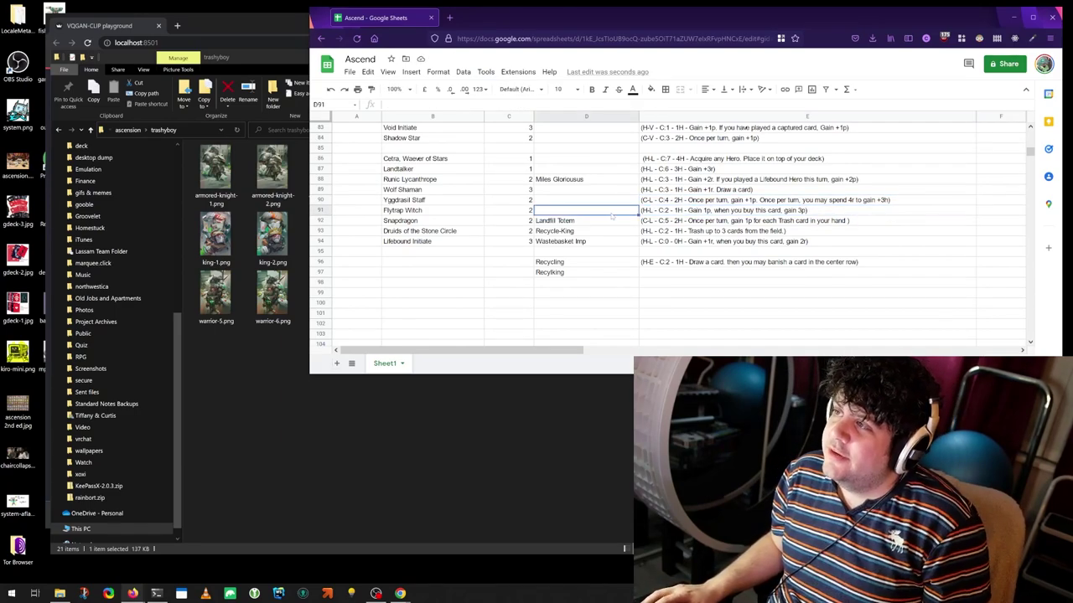
- Save three stages of the trash butler image as butler-1, butler-2 and butler-3 in the trashyboy folder
{"action": "key", "text": "alt+Tab"}
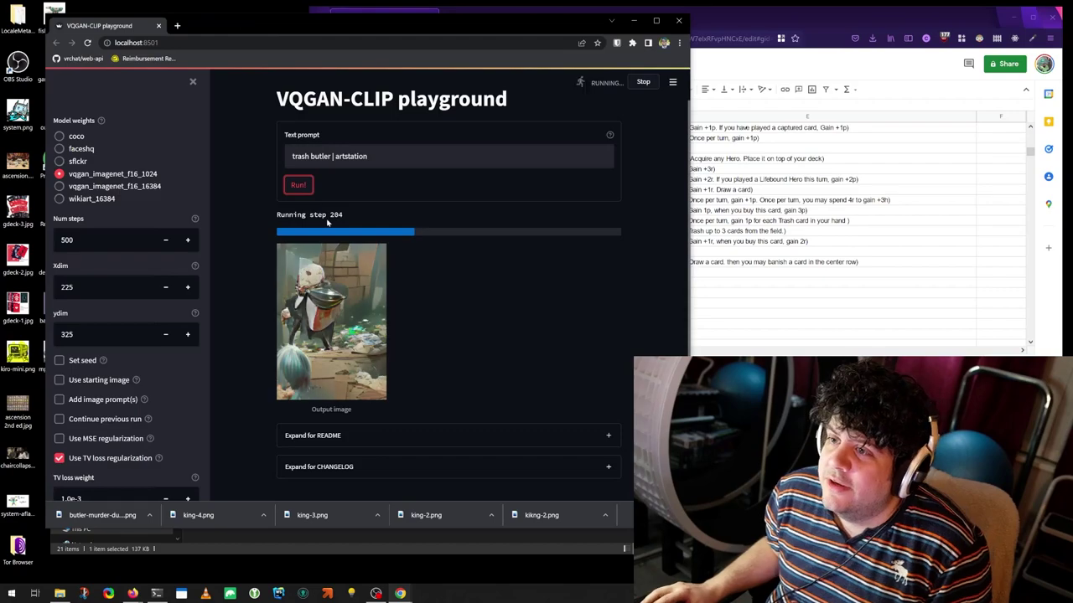
{"action": "right_click", "coordinate": [360, 336]}
{"action": "type", "text": "vtr"}
{"action": "key", "text": "Return"}
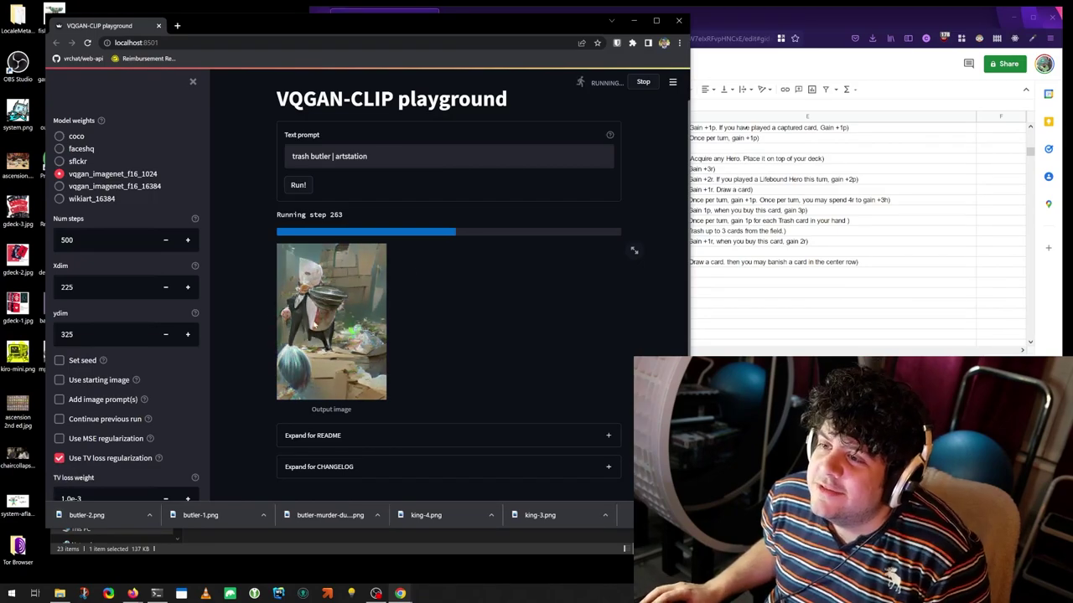
{"action": "right_click", "coordinate": [369, 265]}
{"action": "key", "text": "v"}
{"action": "key", "text": "Return"}
- In the Ascend sheet, move the name Miles Gloriousus from the Runic Lycanthrope row to the Flytrap Witch row
{"action": "key", "text": "alt+Tab"}
{"action": "key", "text": "alt+Tab"}
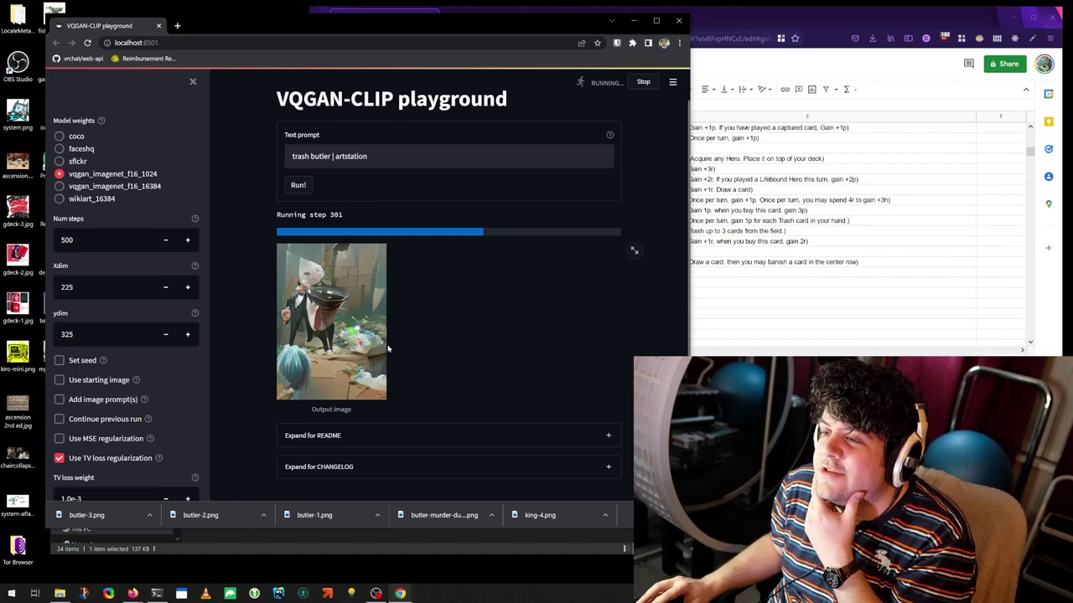
{"action": "key", "text": "alt+Tab"}
{"action": "left_click", "coordinate": [624, 240]}
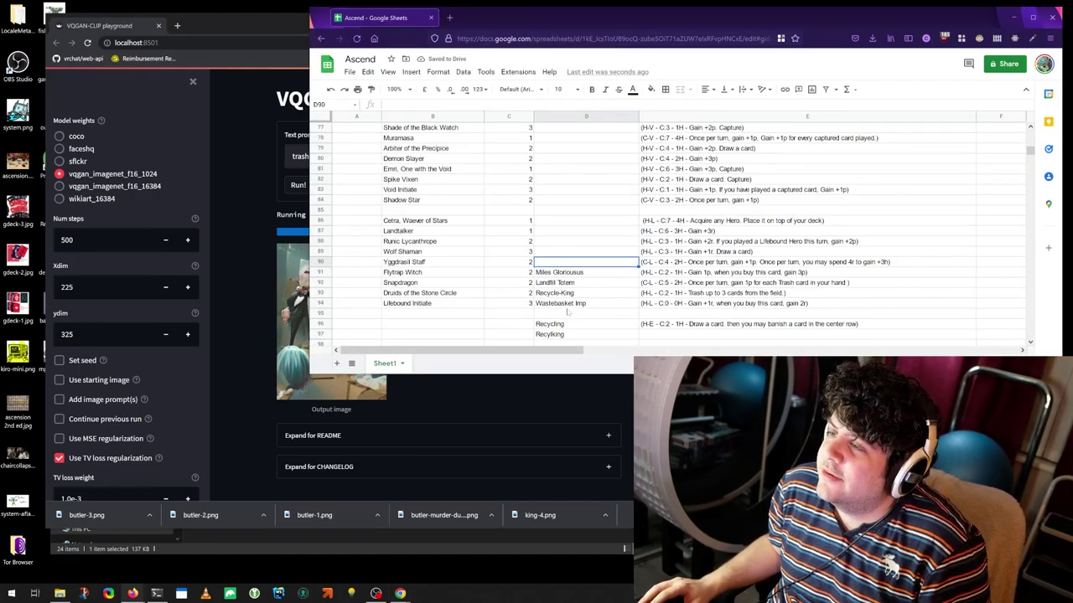
{"action": "scroll", "coordinate": [617, 267], "scroll_direction": "down", "scroll_amount": 1}
- In the VQGAN-CLIP playground, save the current butler image as butler-4 and generate from the prompt "trash vagrant | artstation"
{"action": "key", "text": "alt+Tab"}
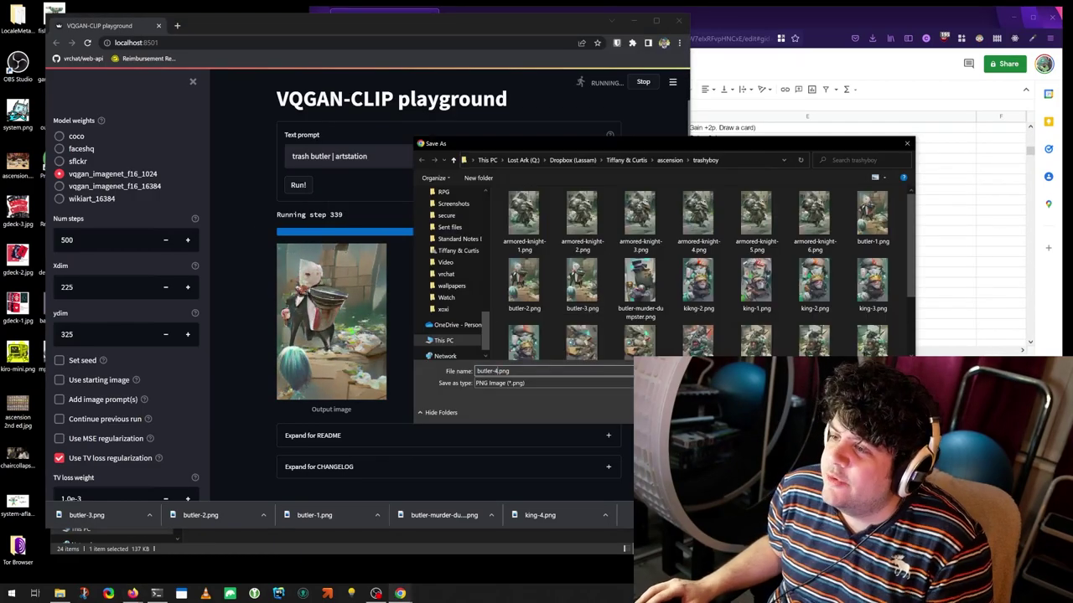
{"action": "key", "text": "Return"}
{"action": "double_click", "coordinate": [321, 156]}
{"action": "type", "text": "witch"}
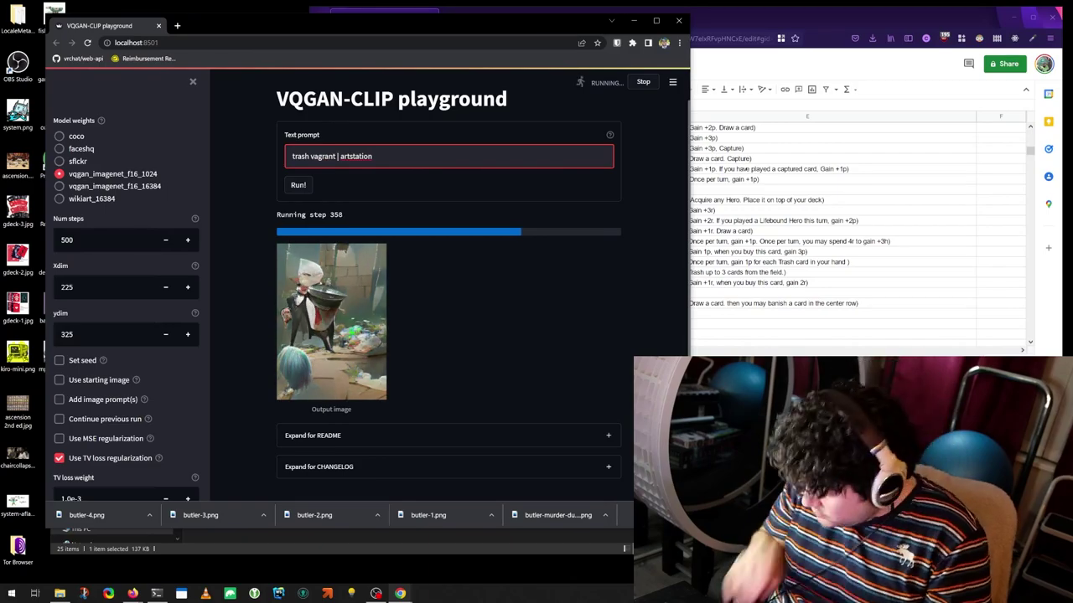
{"action": "left_click", "coordinate": [298, 184]}
- In the Ascend sheet, set the Snapdragon card count in row 92 to 1 and the Runic Lycanthrope count to 3
{"action": "key", "text": "alt+Tab"}
{"action": "left_click", "coordinate": [574, 241]}
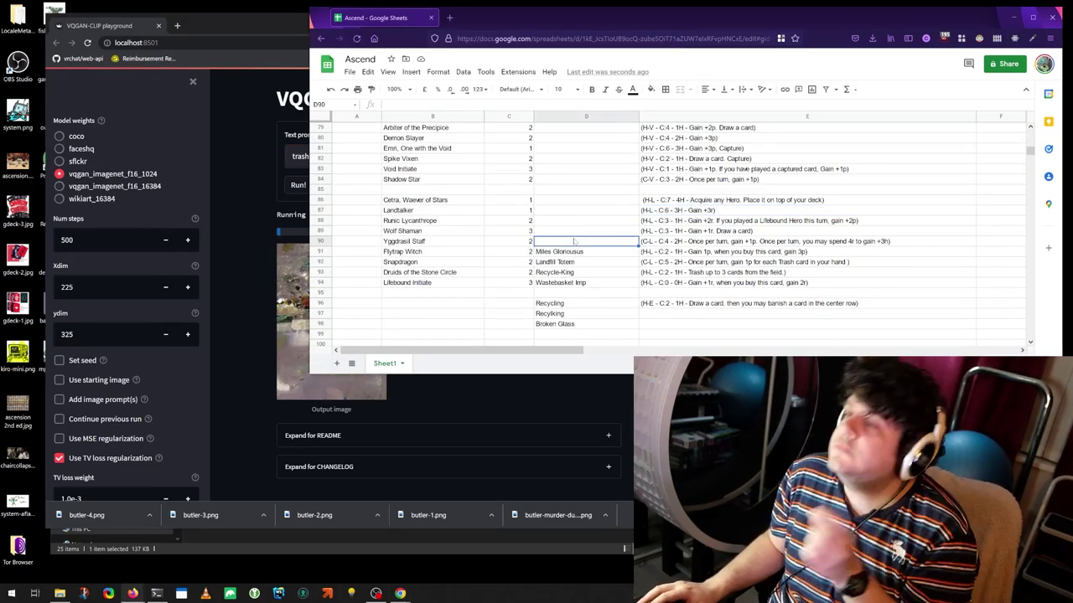
{"action": "key", "text": "Up"}
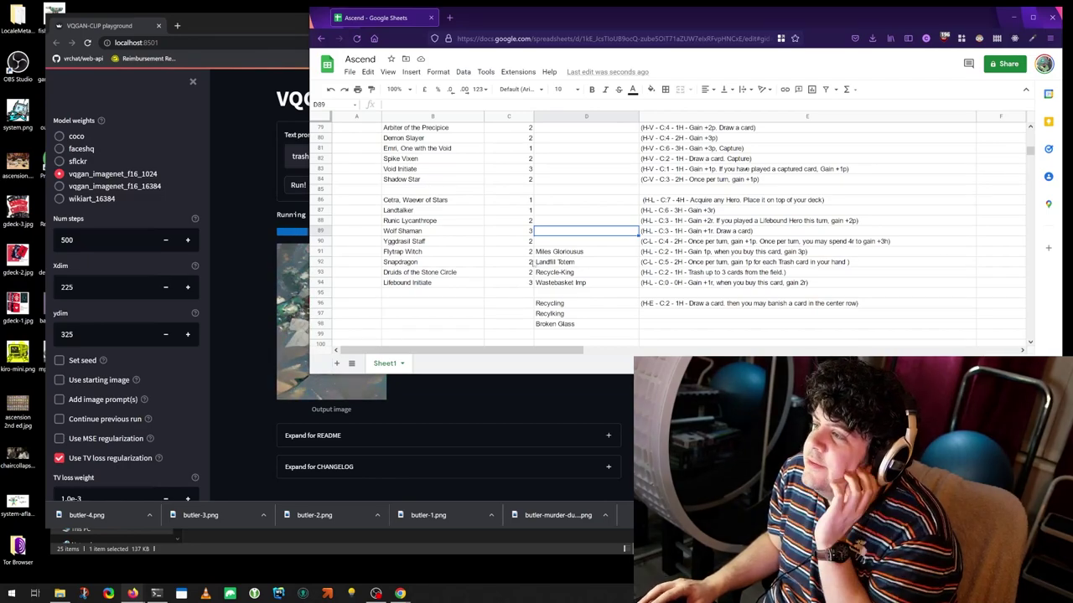
{"action": "left_click", "coordinate": [509, 262]}
{"action": "type", "text": "1"}
{"action": "key", "text": "Return"}
{"action": "left_click", "coordinate": [508, 220]}
{"action": "type", "text": "3"}
{"action": "left_click", "coordinate": [508, 262]}
{"action": "left_click", "coordinate": [566, 230]}
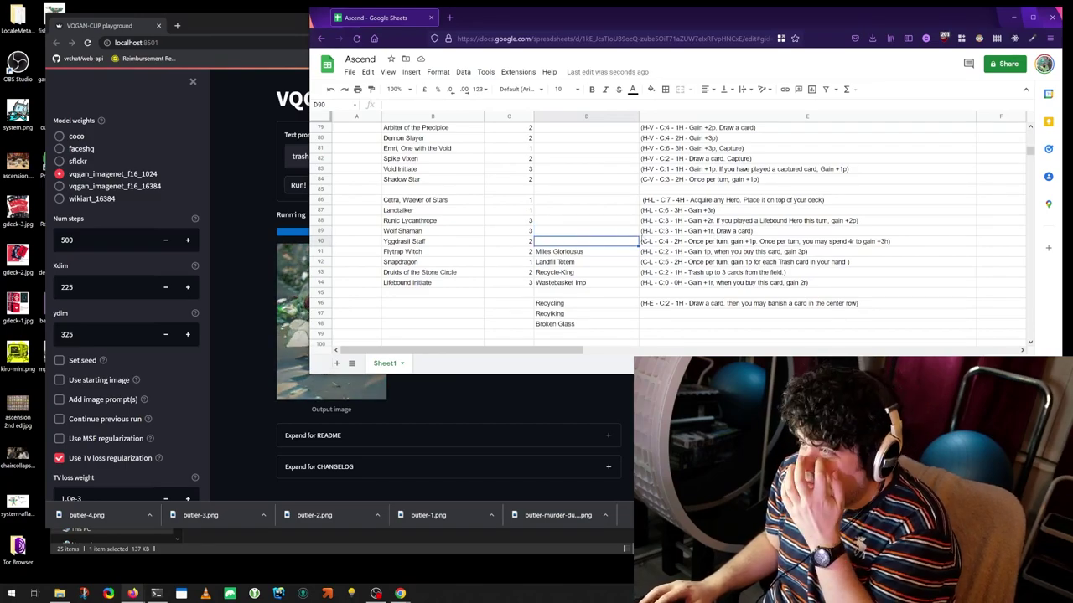
- In the VQGAN-CLIP playground, start an image from the prompt "trash assassin broken glass | artstation"
{"action": "key", "text": "alt+Tab"}
{"action": "left_click", "coordinate": [299, 184]}
{"action": "double_click", "coordinate": [323, 156]}
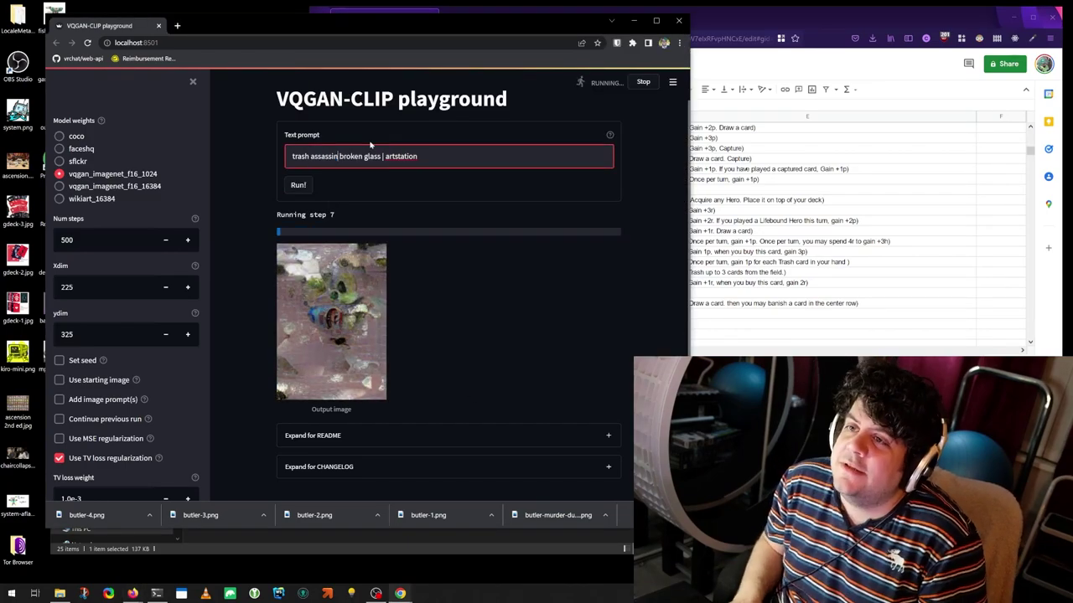
- In the Ascend sheet, change the Yggdrasil Staff effect in row 90 to "C:5 - 2H - Any time a card is trashed, draw a card."
{"action": "key", "text": "alt+Tab"}
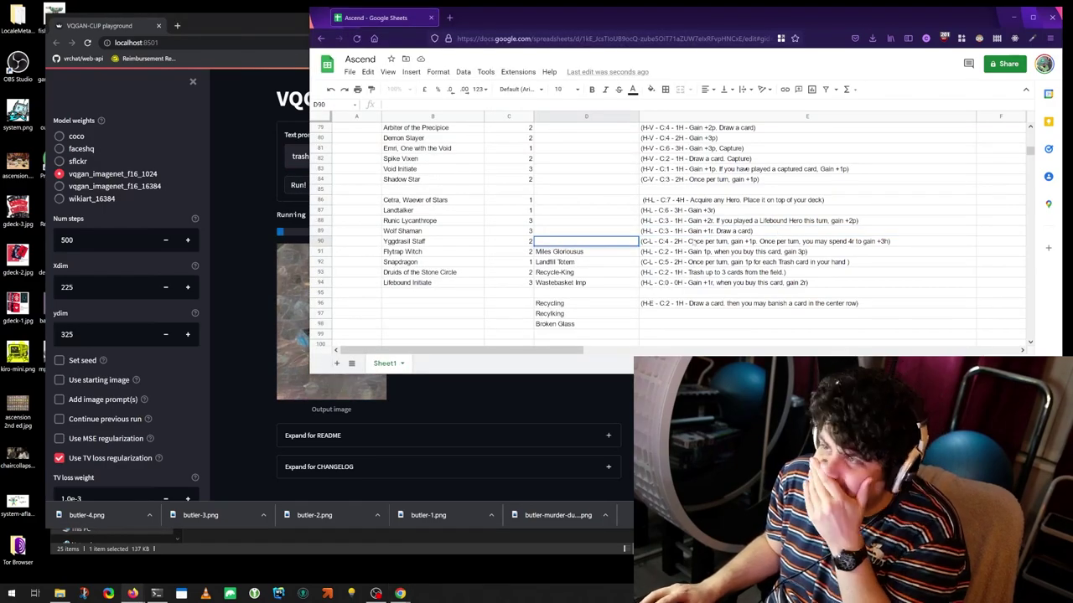
{"action": "double_click", "coordinate": [890, 241]}
{"action": "left_click_drag", "start_coordinate": [890, 242], "coordinate": [688, 242]}
{"action": "type", "text": "An"}
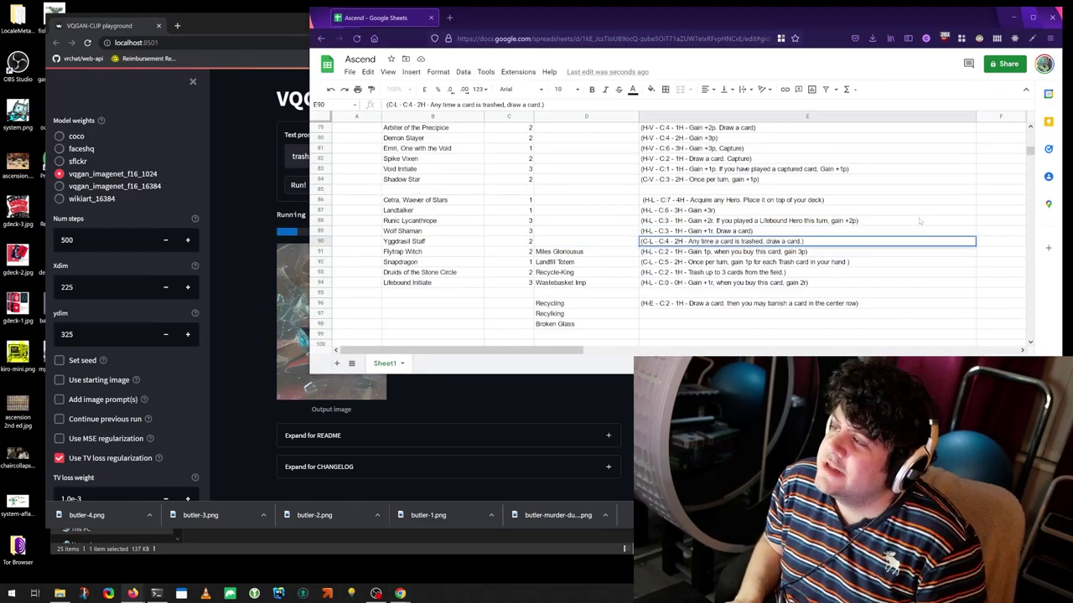
{"action": "key", "text": "BackSpace"}
{"action": "type", "text": "5"}
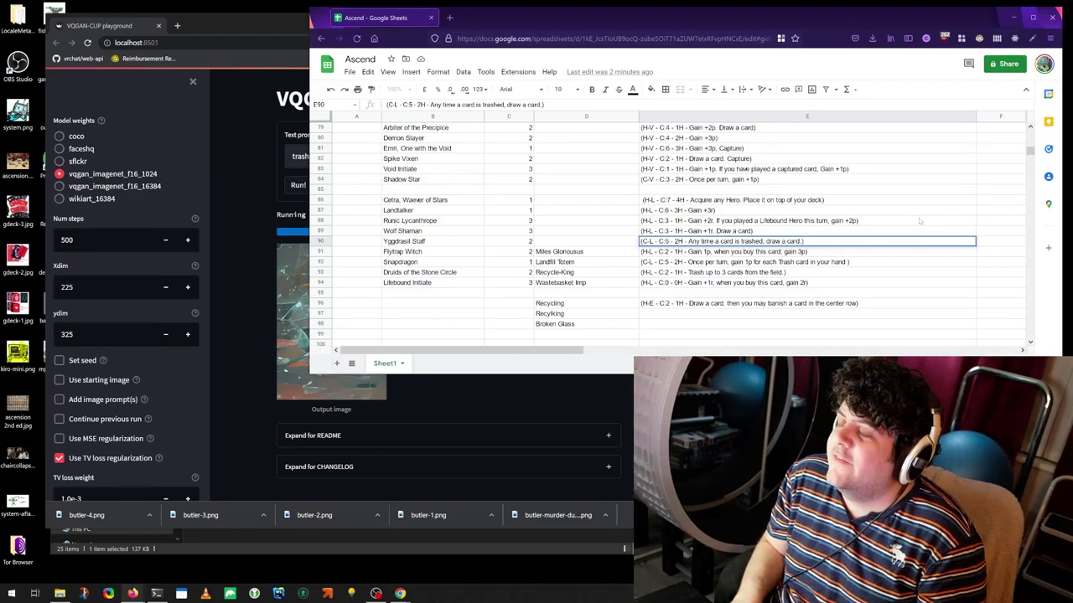
{"action": "key", "text": "Return"}
- Compare the earlier cards' costs and effects, and set the honor value in the Yggdrasil Staff effect in row 90 to 3H
{"action": "key", "text": "Page_Up"}
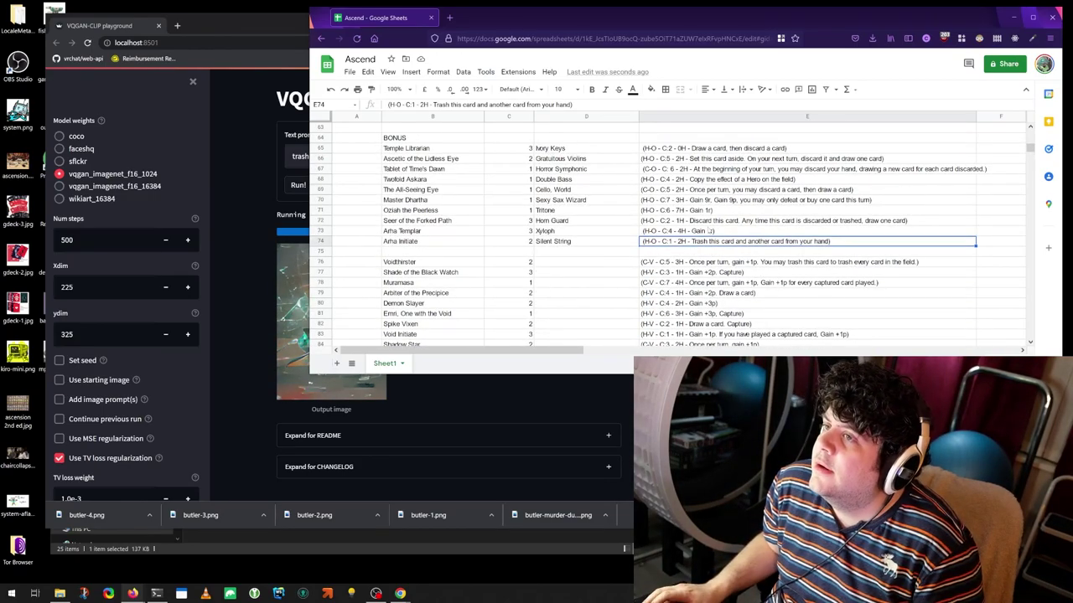
{"action": "scroll", "coordinate": [726, 242], "scroll_direction": "up", "scroll_amount": 3}
{"action": "scroll", "coordinate": [792, 230], "scroll_direction": "down", "scroll_amount": 3}
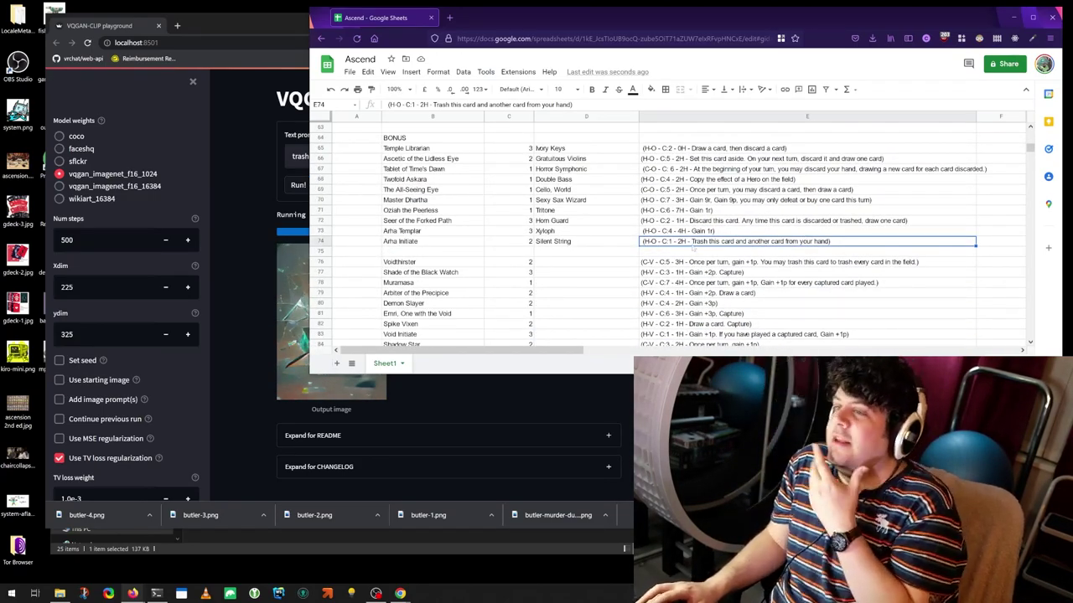
{"action": "scroll", "coordinate": [694, 248], "scroll_direction": "up", "scroll_amount": 8}
{"action": "left_click", "coordinate": [743, 213]}
{"action": "left_click", "coordinate": [745, 251]}
{"action": "left_click", "coordinate": [746, 189]}
{"action": "scroll", "coordinate": [753, 233], "scroll_direction": "up", "scroll_amount": 10}
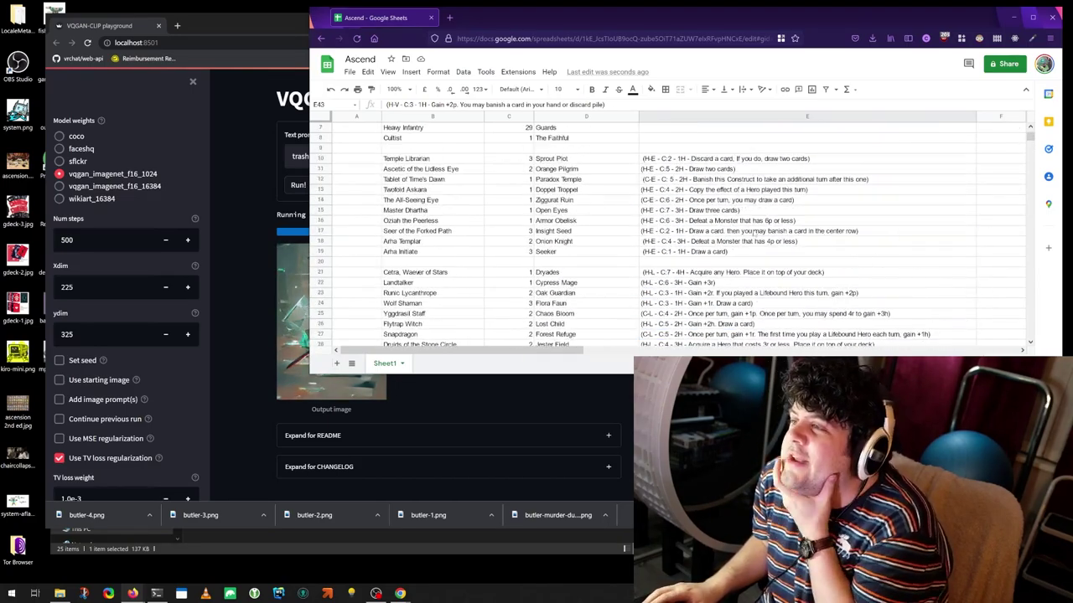
{"action": "scroll", "coordinate": [758, 214], "scroll_direction": "down", "scroll_amount": 20}
{"action": "left_click", "coordinate": [670, 261]}
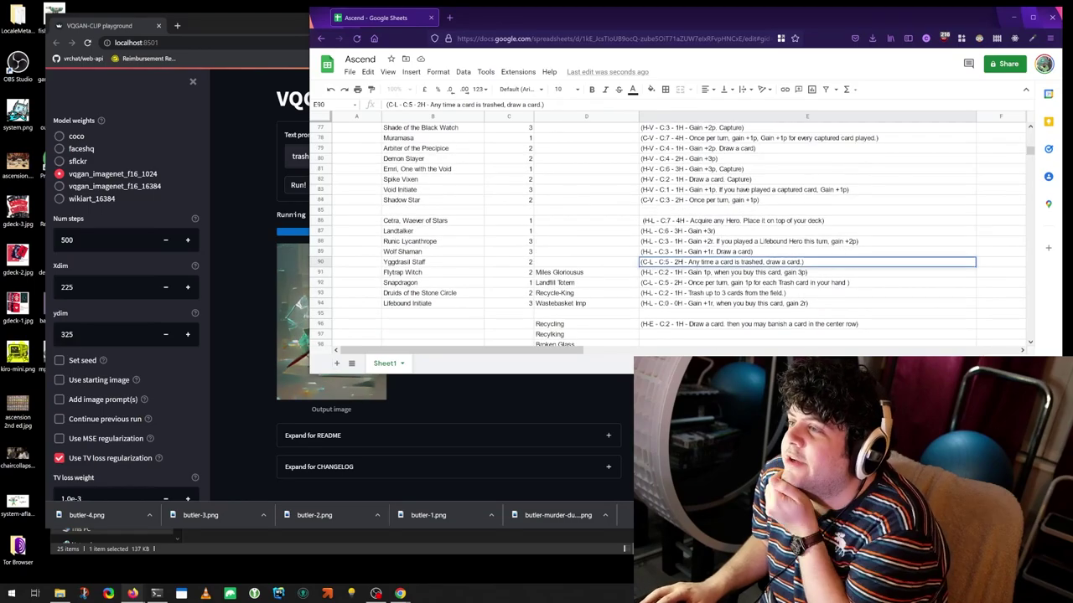
{"action": "left_click", "coordinate": [580, 264]}
- In the VQGAN-CLIP playground, save the current assassin image as broken-glass-assassin in the trashyboy folder
{"action": "left_click", "coordinate": [281, 307]}
{"action": "key", "text": "ctrl+s"}
{"action": "key", "text": "Return"}
- In the Ascend sheet, replace the Broken Glass name idea in row 98 with Glassassin
{"action": "key", "text": "alt+Tab"}
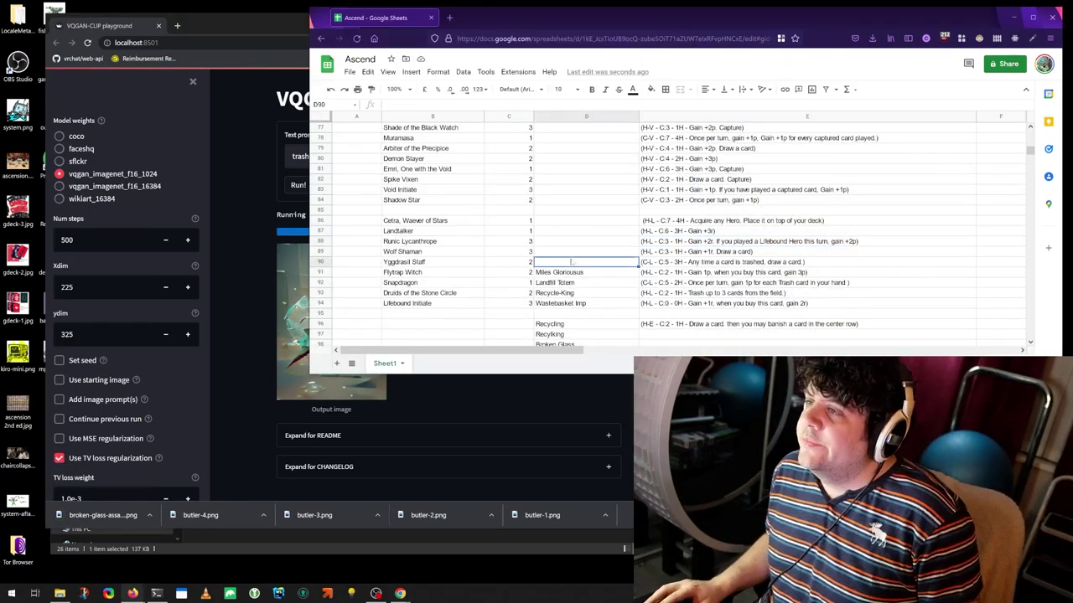
{"action": "scroll", "coordinate": [671, 234], "scroll_direction": "down", "scroll_amount": 2}
{"action": "left_click", "coordinate": [807, 292]}
{"action": "key", "text": "ctrl+z"}
{"action": "scroll", "coordinate": [567, 262], "scroll_direction": "up", "scroll_amount": 2}
- Name the Yggdrasil Staff card in row 90 Dumpster Crown
{"action": "left_click", "coordinate": [567, 262]}
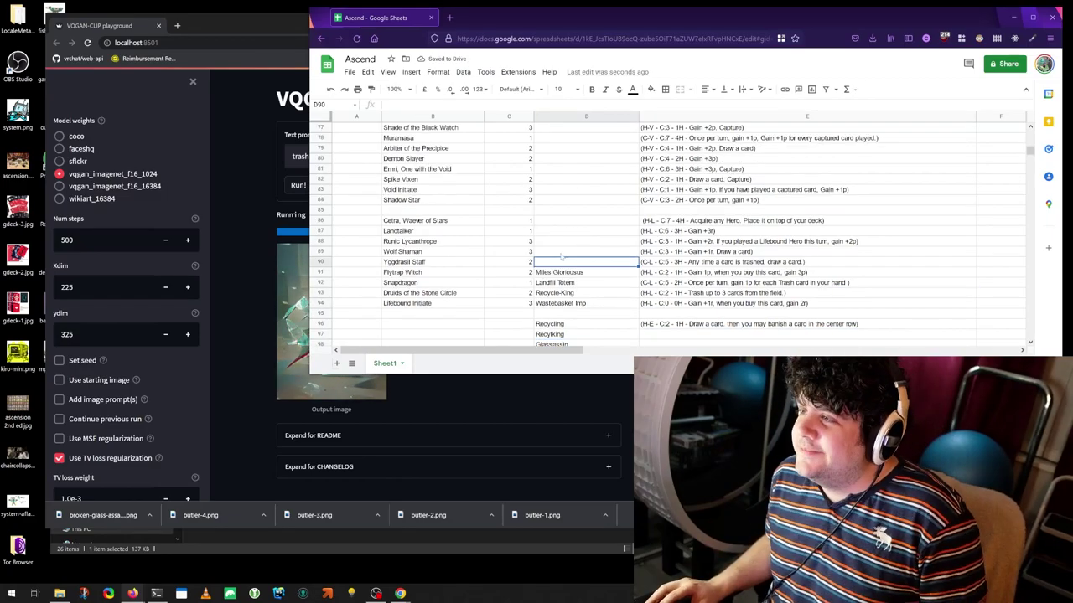
{"action": "left_click", "coordinate": [709, 295]}
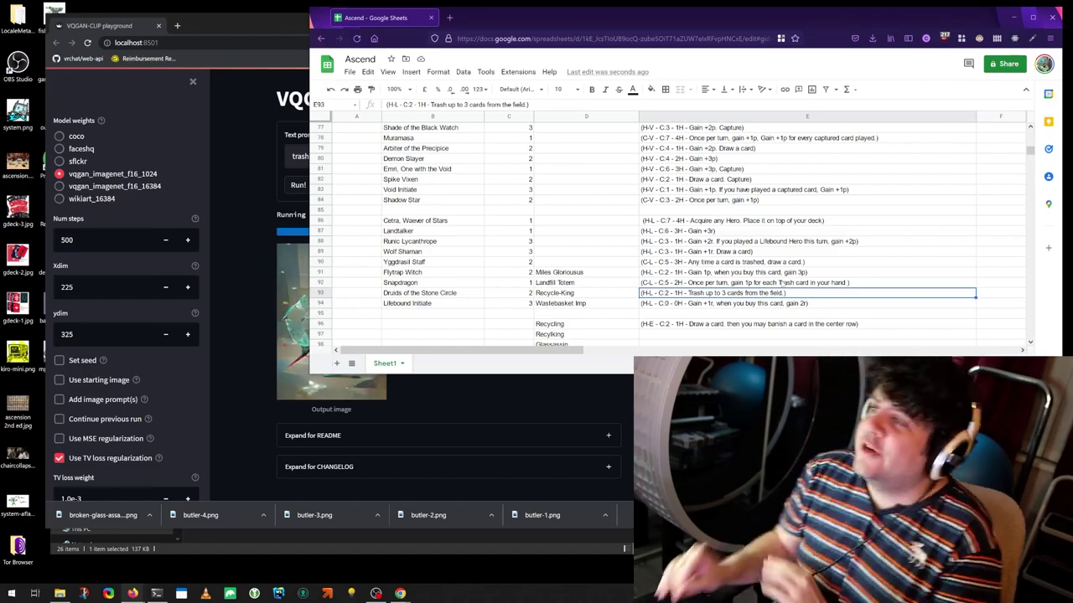
{"action": "left_click", "coordinate": [591, 263]}
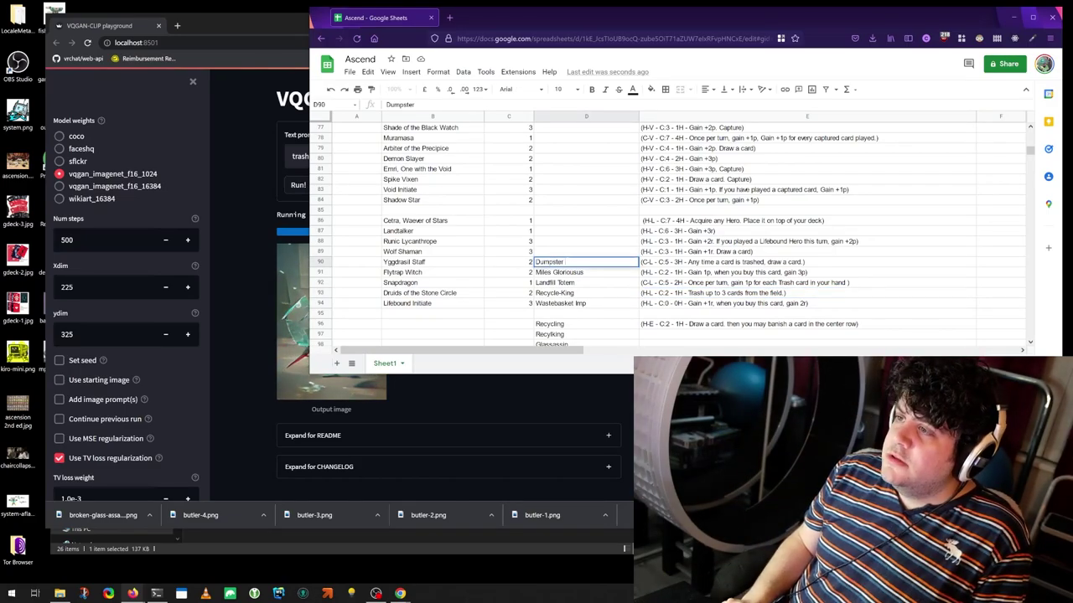
{"action": "key", "text": "Return"}
- In the VQGAN-CLIP playground, save another stage of the glass assassin image and generate from the prompt "dumpster crown | artstation"
{"action": "key", "text": "alt+Tab"}
{"action": "key", "text": "ctrl+s"}
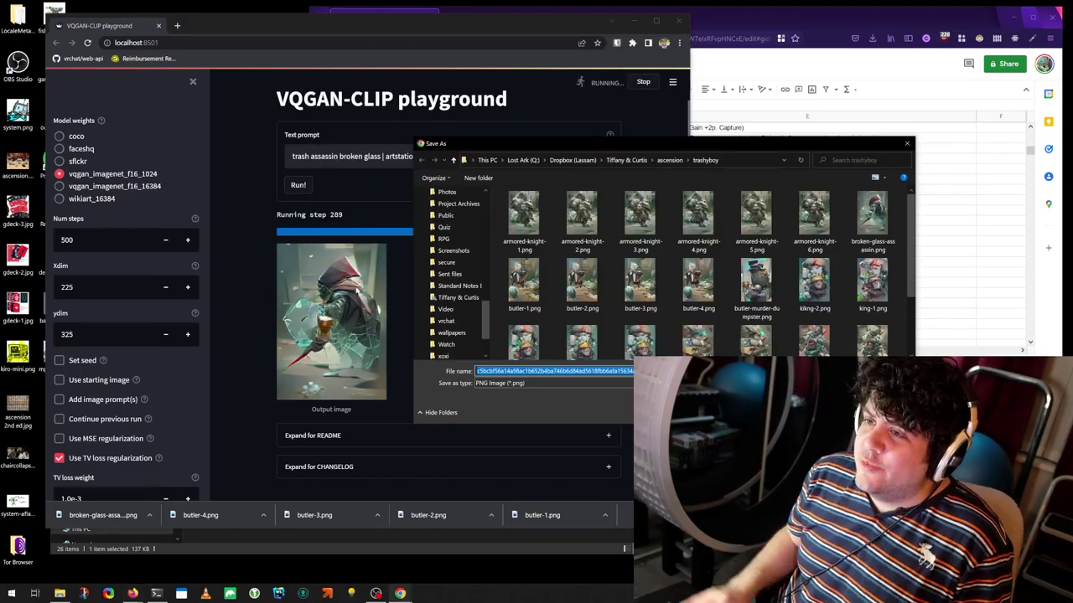
{"action": "key", "text": "Return"}
{"action": "type", "text": "dumpster crown"}
{"action": "key", "text": "Return"}
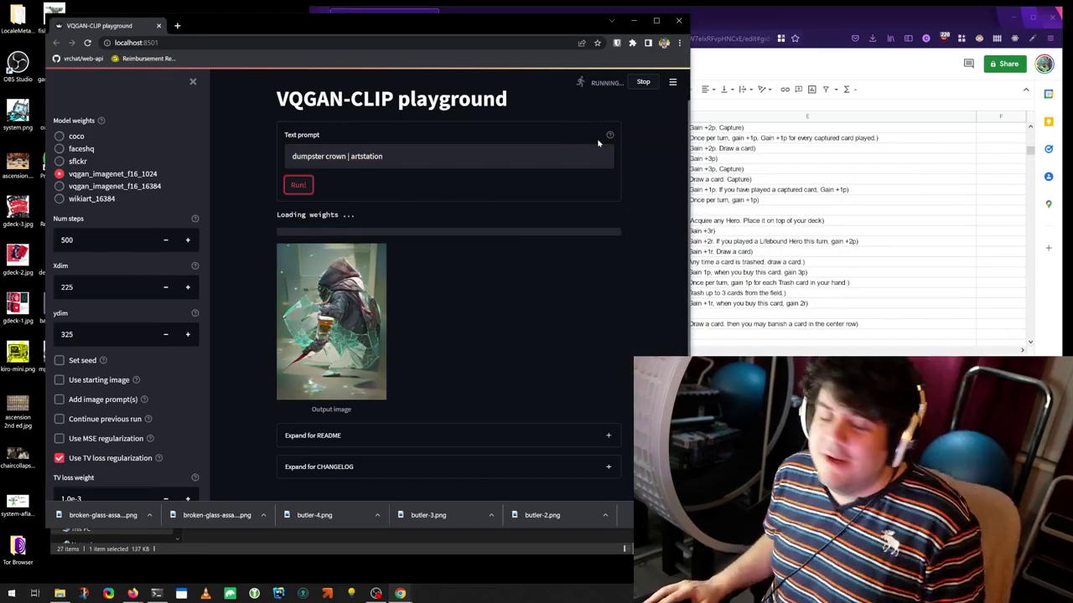
- In the Ascend sheet, change the Wolf Shaman effect in row 89 to "C:3 - 1H - Draw a card. Trash a card from your hand or discard pile."
{"action": "key", "text": "alt+Tab"}
{"action": "scroll", "coordinate": [756, 168], "scroll_direction": "up", "scroll_amount": 10}
{"action": "left_click", "coordinate": [755, 211]}
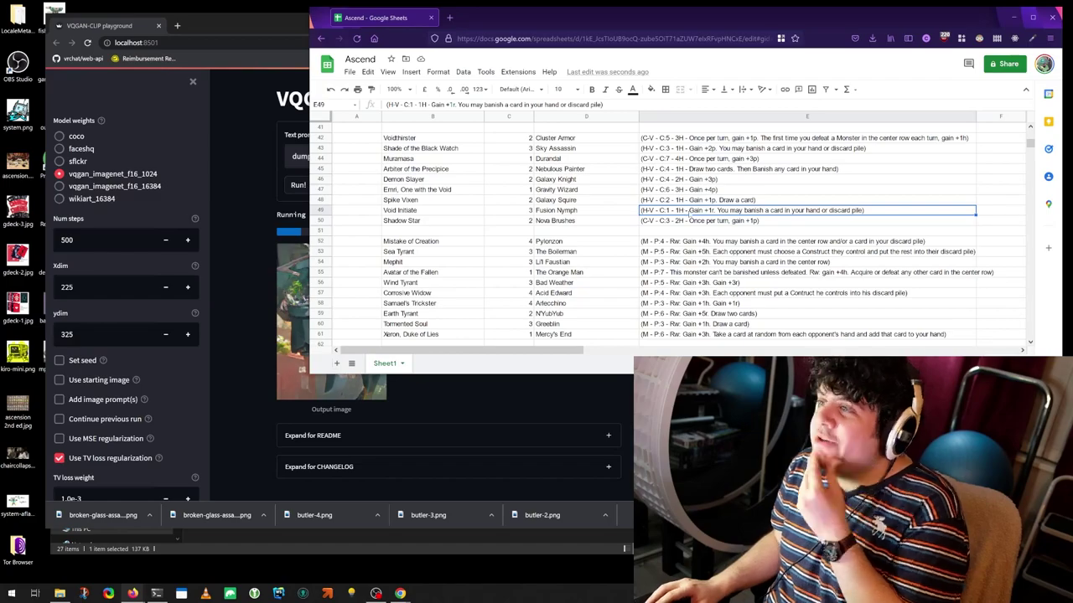
{"action": "scroll", "coordinate": [686, 220], "scroll_direction": "down", "scroll_amount": 10}
{"action": "left_click", "coordinate": [696, 231]}
{"action": "scroll", "coordinate": [695, 231], "scroll_direction": "up", "scroll_amount": 9}
{"action": "scroll", "coordinate": [696, 230], "scroll_direction": "up", "scroll_amount": 1}
{"action": "left_click", "coordinate": [675, 191]}
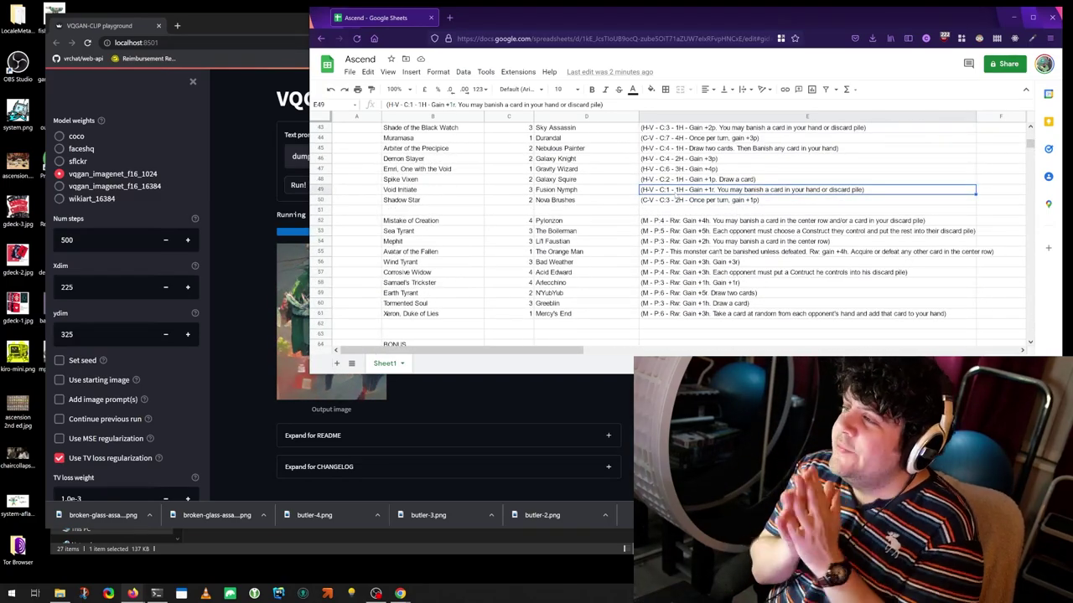
{"action": "scroll", "coordinate": [670, 235], "scroll_direction": "down", "scroll_amount": 5}
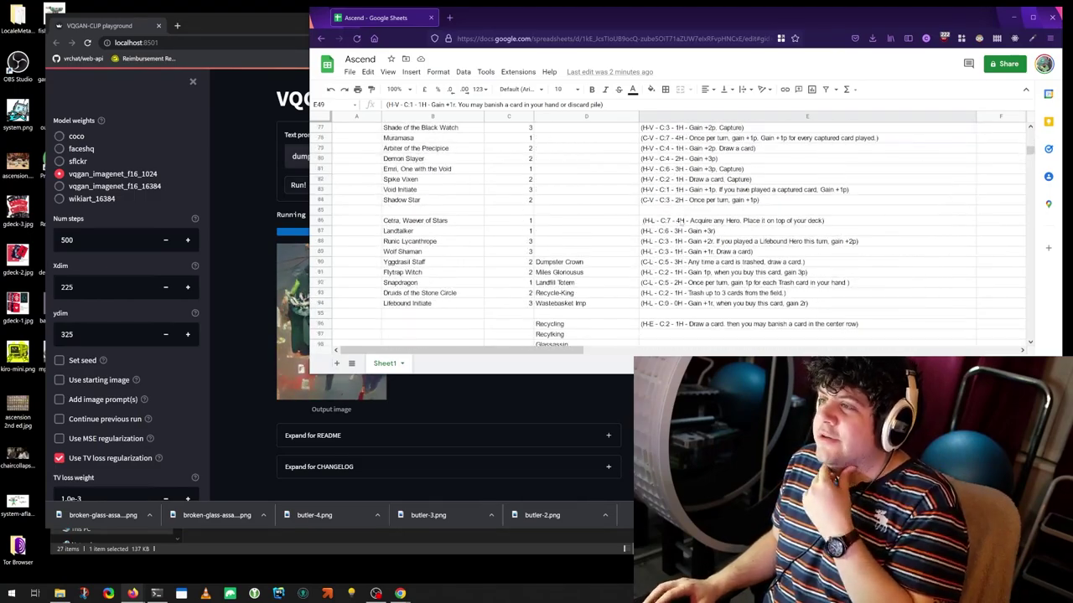
{"action": "left_click", "coordinate": [807, 230]}
{"action": "type", "text": "Trash a card from your hand or discar"}
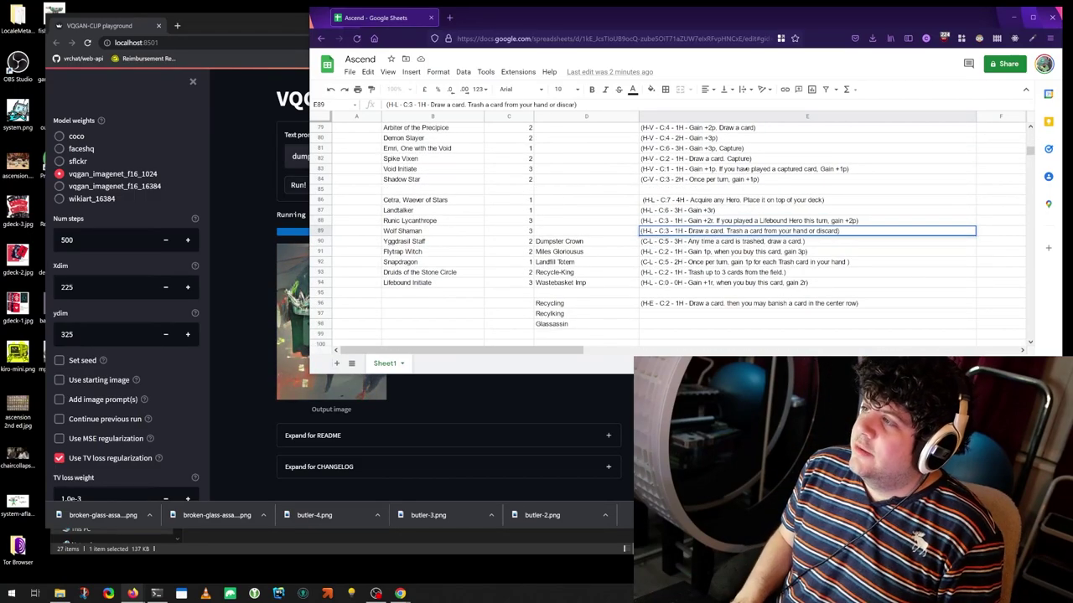
{"action": "type", "text": "d pile."}
{"action": "key", "text": "Return"}
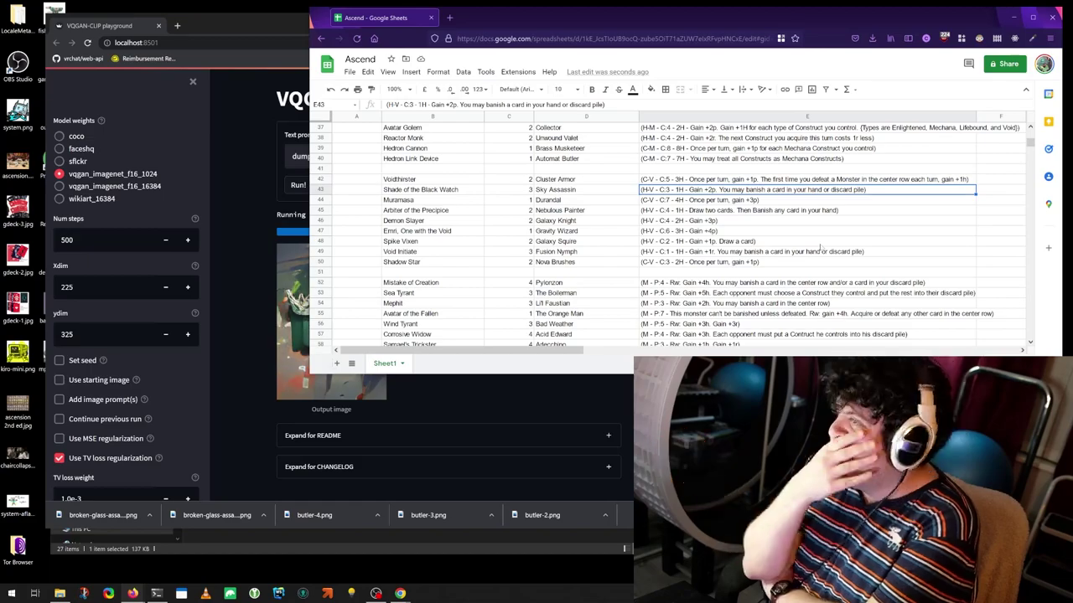
- Compare the Wolf Shaman effect and the other trash card effects with the banish effects of the earlier cards
{"action": "scroll", "coordinate": [753, 228], "scroll_direction": "down", "scroll_amount": 2}
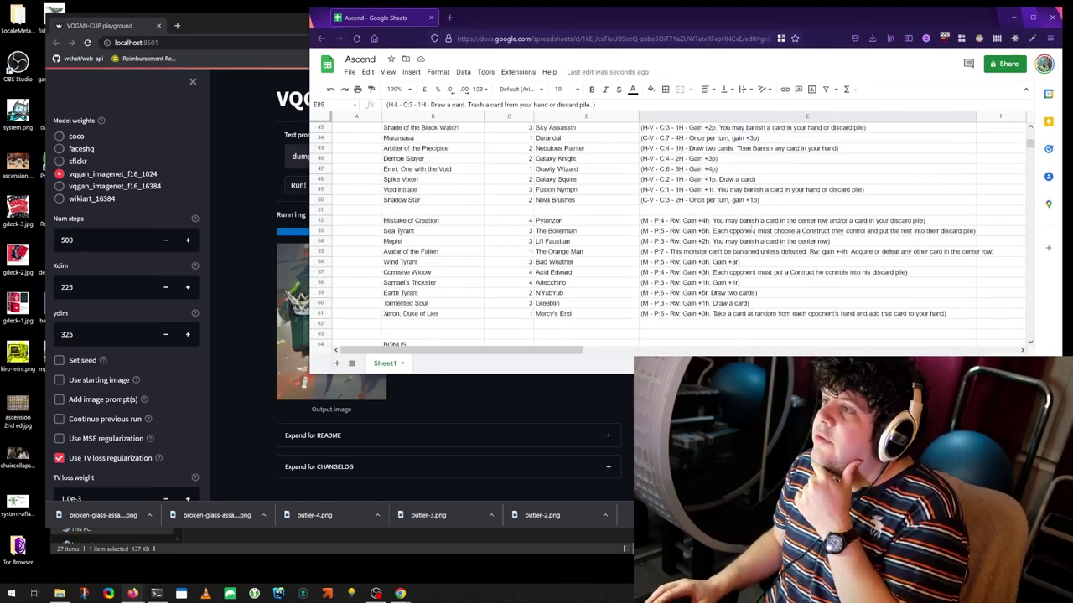
{"action": "scroll", "coordinate": [761, 222], "scroll_direction": "up", "scroll_amount": 2}
{"action": "left_click", "coordinate": [718, 251]}
{"action": "scroll", "coordinate": [722, 235], "scroll_direction": "down", "scroll_amount": 13}
{"action": "left_click", "coordinate": [727, 253]}
{"action": "left_click", "coordinate": [661, 273]}
{"action": "left_click", "coordinate": [660, 302]}
{"action": "left_click", "coordinate": [660, 273]}
{"action": "left_click", "coordinate": [661, 303]}
{"action": "left_click", "coordinate": [661, 272]}
{"action": "left_click", "coordinate": [600, 251]}
- In the VQGAN-CLIP playground, rerun the prompt "dumpster crown | artstation" for a new image
{"action": "left_click", "coordinate": [290, 210]}
{"action": "left_click", "coordinate": [298, 185]}
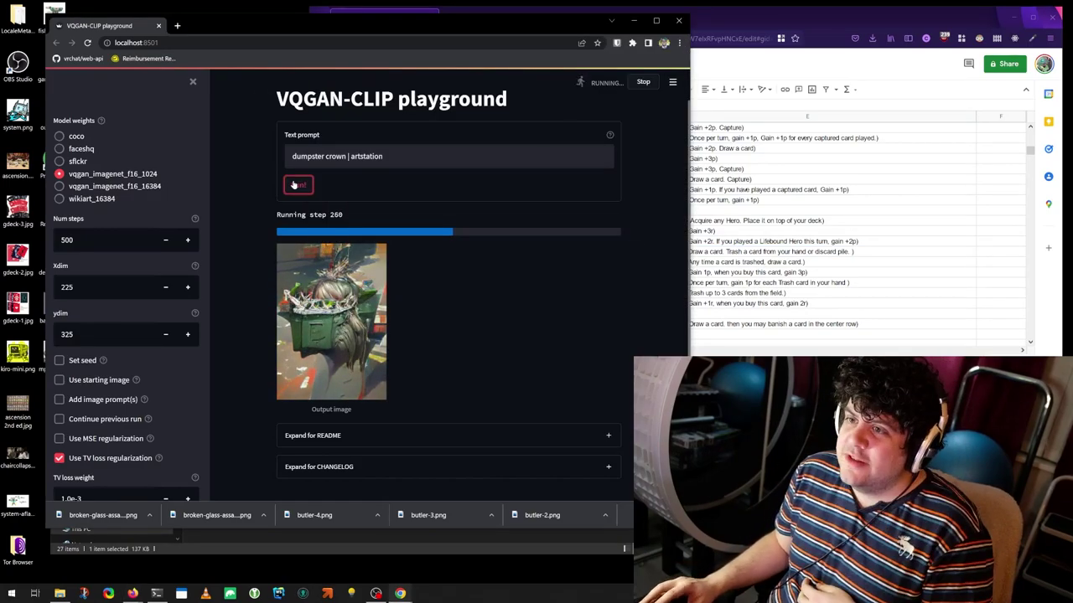
- In the Ascend sheet, name the Wolf Shaman card in row 89 Glassassin and clear the leftover notes in rows 96 to 98
{"action": "left_click", "coordinate": [791, 25]}
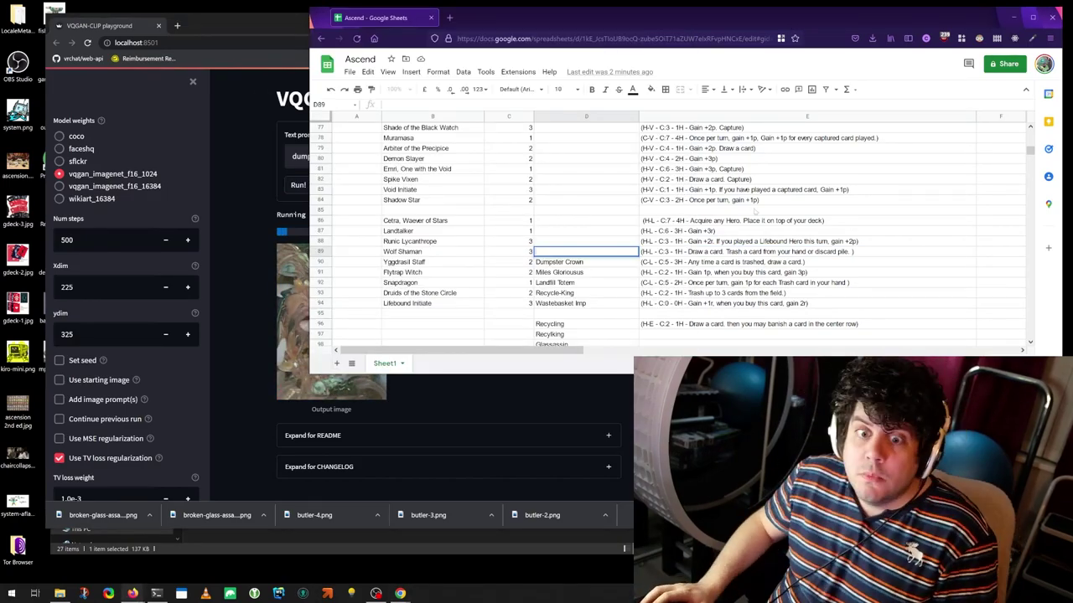
{"action": "key", "text": "ctrl+z"}
{"action": "key", "text": "ctrl+z"}
{"action": "key", "text": "ctrl+z"}
{"action": "key", "text": "ctrl+z"}
{"action": "key", "text": "ctrl+z"}
{"action": "key", "text": "ctrl+z"}
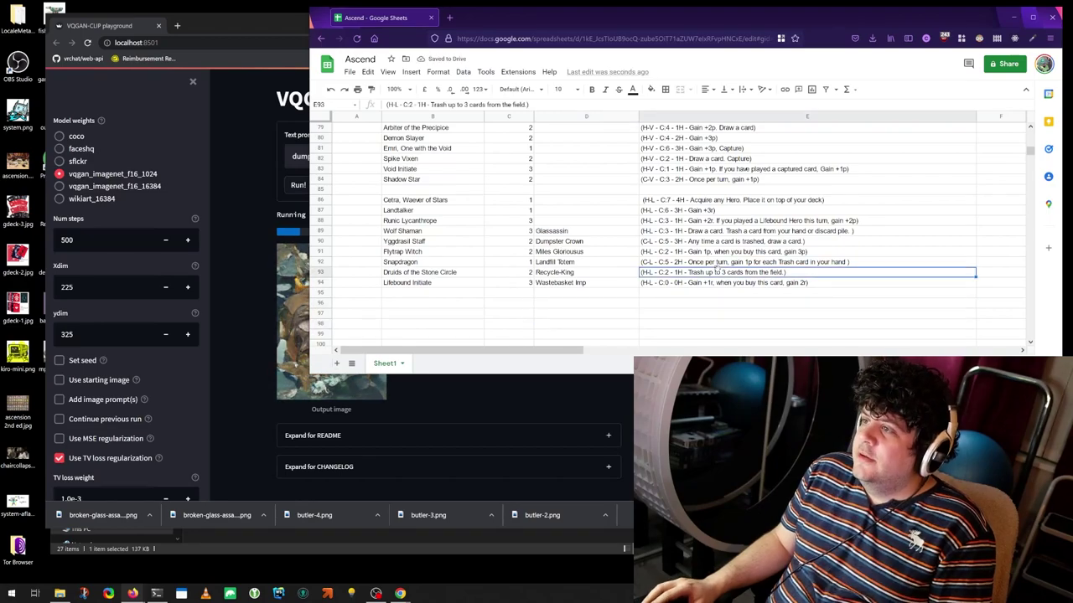
{"action": "key", "text": "ctrl+z"}
- Change the Landtalker effect in row 87 to "You may Trash as many Garbage cards as you want, gain +2p for each card trashed"
{"action": "left_click", "coordinate": [599, 223]}
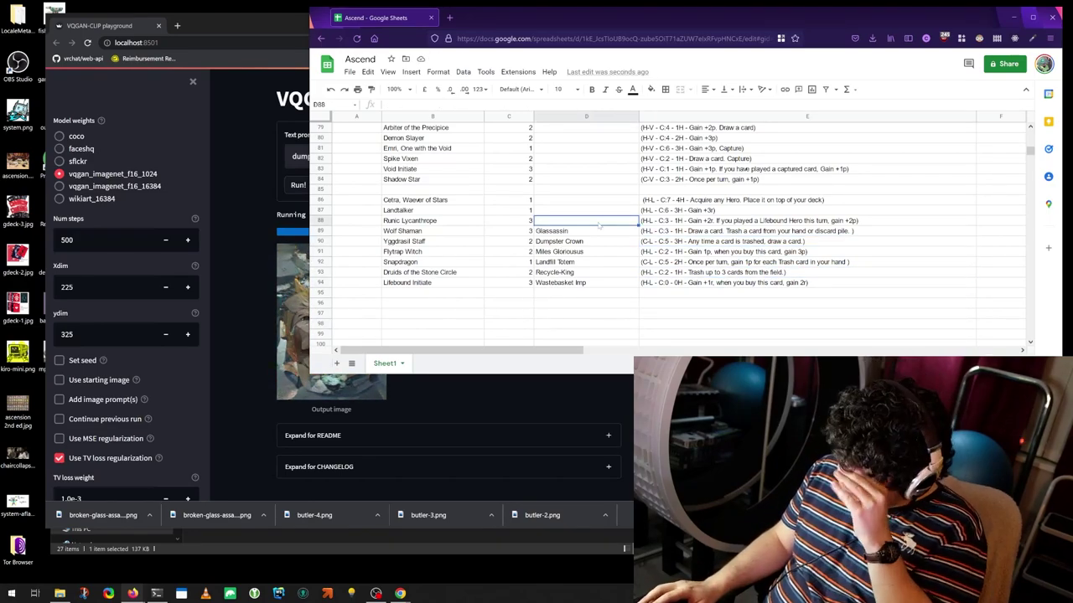
{"action": "double_click", "coordinate": [696, 210]}
{"action": "left_click_drag", "start_coordinate": [691, 210], "coordinate": [713, 210]}
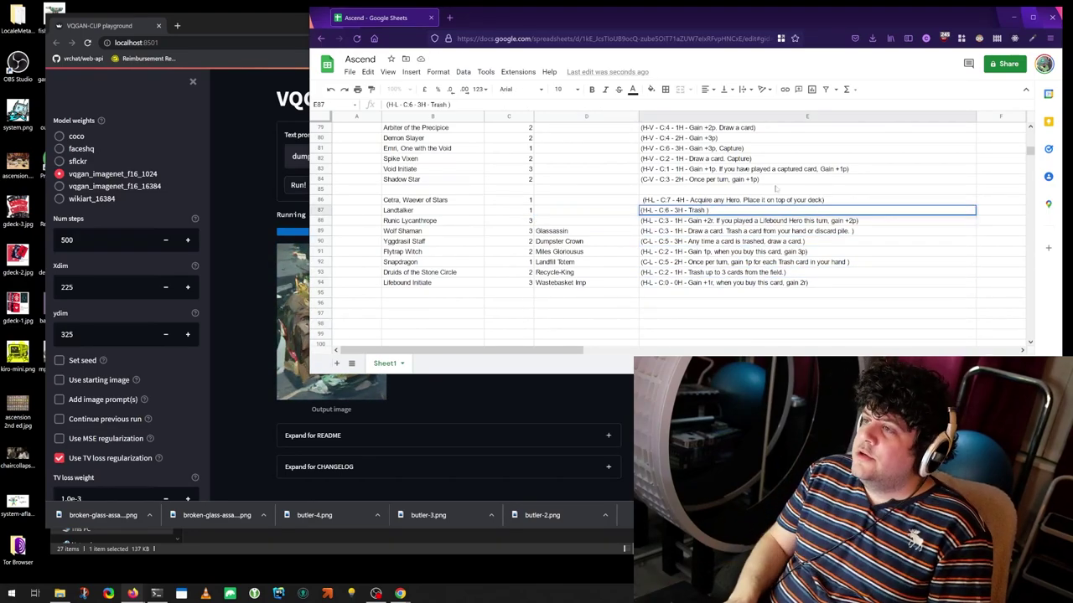
{"action": "type", "text": "You may"}
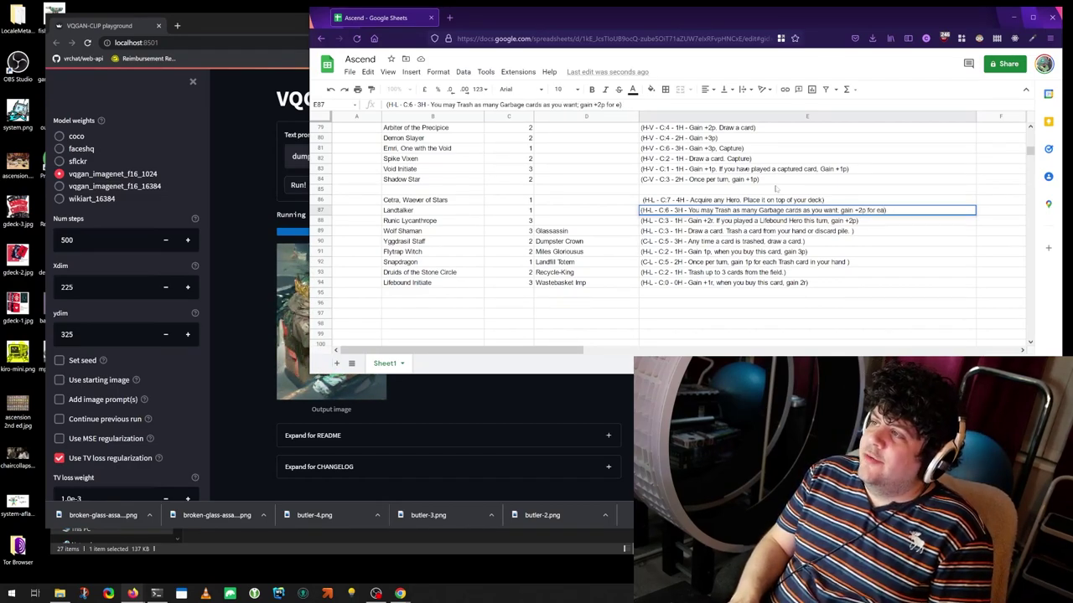
{"action": "key", "text": "ctrl+Return"}
{"action": "key", "text": "Return"}
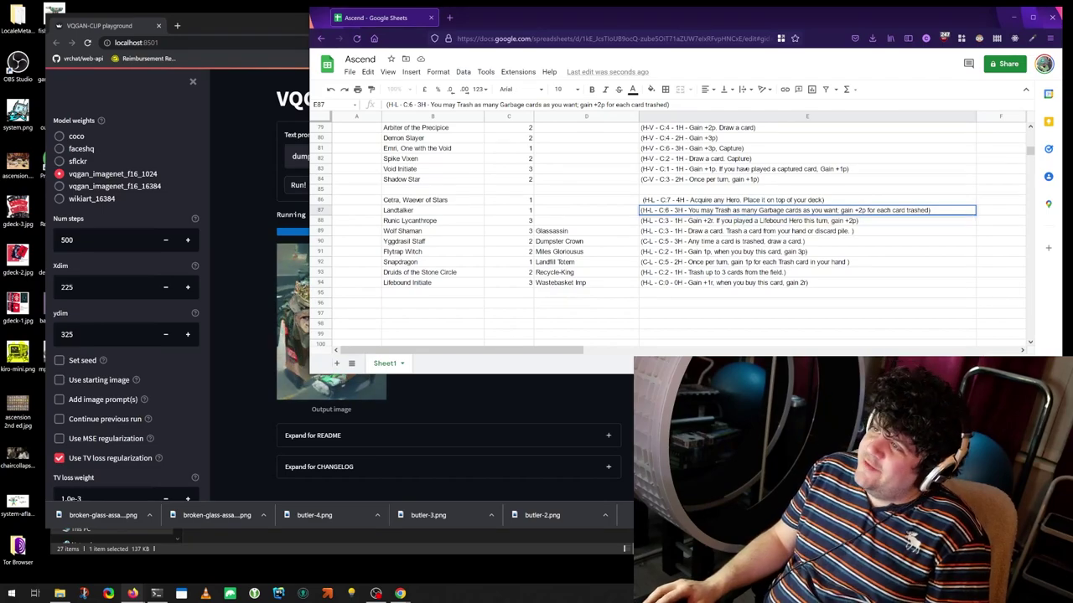
- Replace the Landtalker effect text in row 87 with "Discard all Garbage cards from your hand. For each card discarded, gain 3r"
{"action": "left_click", "coordinate": [807, 256]}
{"action": "double_click", "coordinate": [756, 210]}
{"action": "left_click_drag", "start_coordinate": [687, 209], "coordinate": [955, 213]}
{"action": "type", "text": "Discard all Trrbage cards from your hand. For each card discarded, gain 2.5r"}
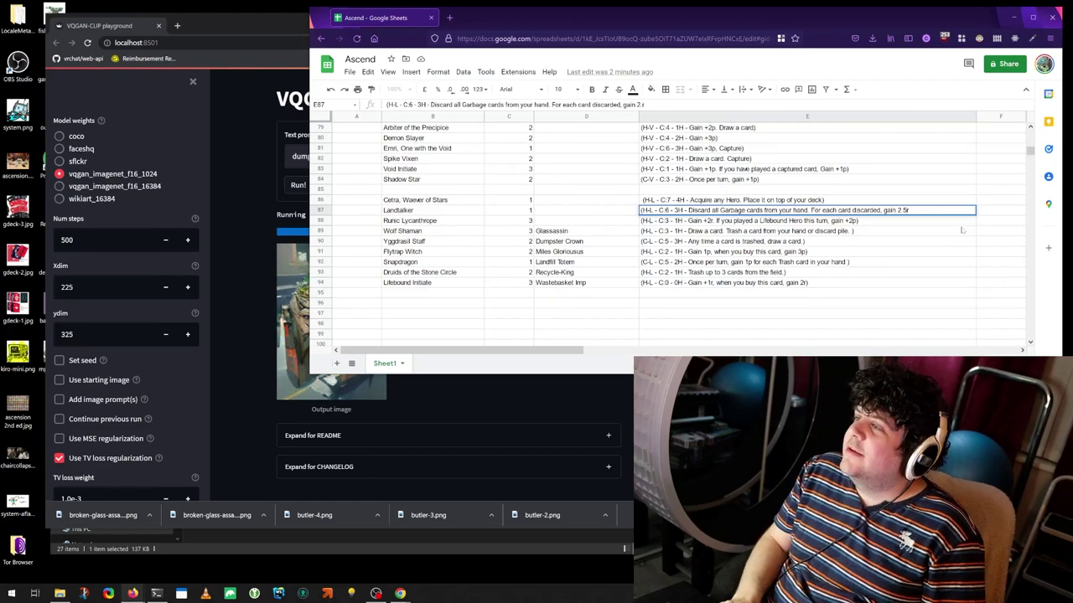
{"action": "key", "text": "Escape"}
{"action": "left_click", "coordinate": [587, 209]}
- In the VQGAN-CLIP playground, change the prompt's subject to a dumpster fire artifact, keep the artstation suffix, and run it
{"action": "left_click", "coordinate": [433, 368]}
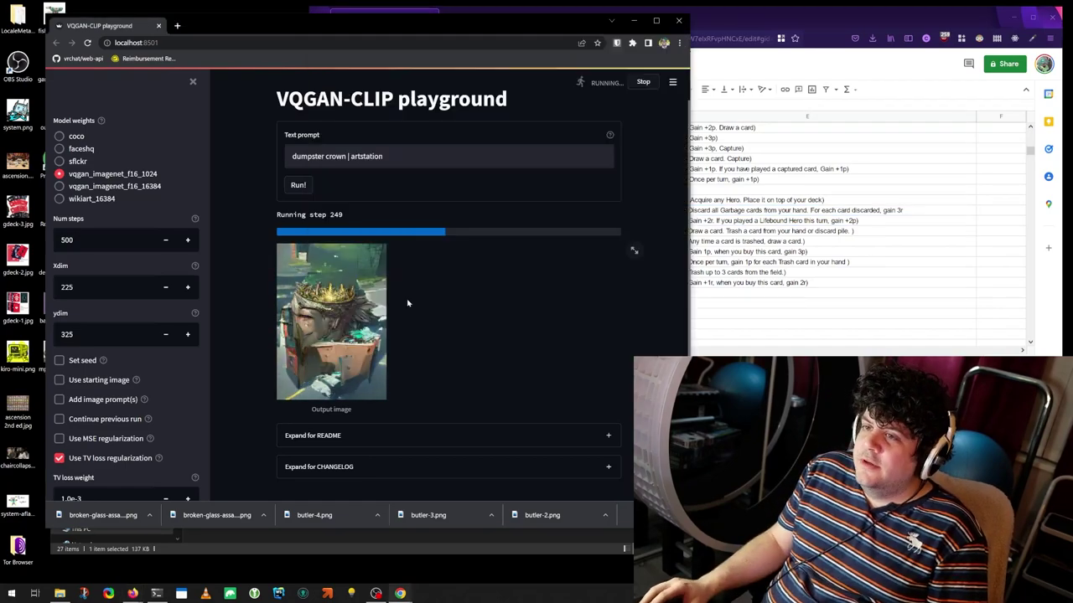
{"action": "type", "text": "ter fire"}
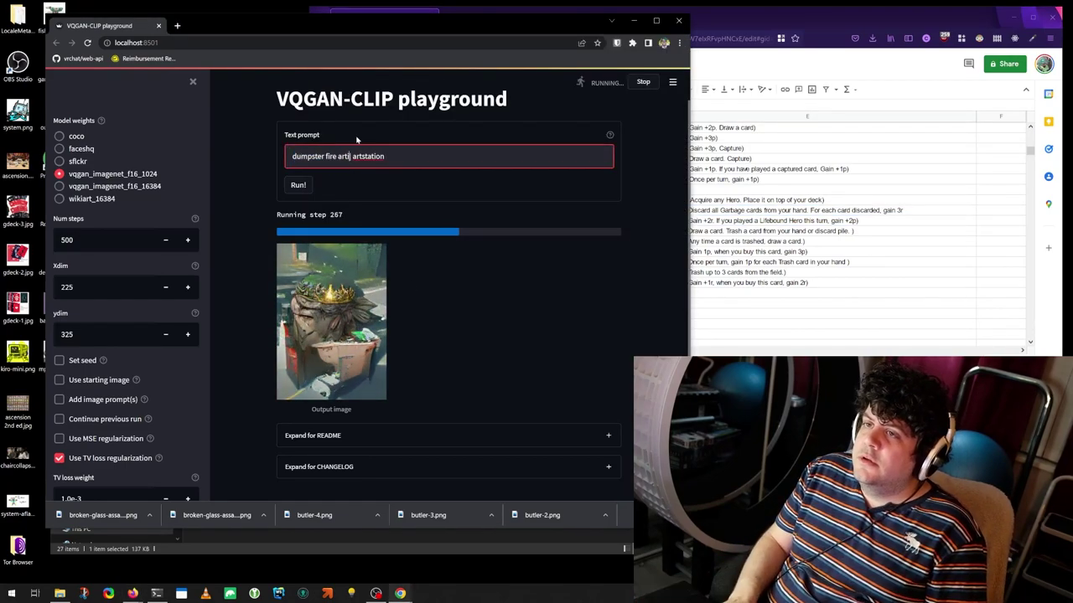
- In the Ascend sheet, name the Landtalker card in row 87 Scavenger
{"action": "key", "text": "alt+Tab"}
{"action": "type", "text": "Garbage Salesman"}
{"action": "key", "text": "ctrl+a"}
{"action": "type", "text": "Swindler"}
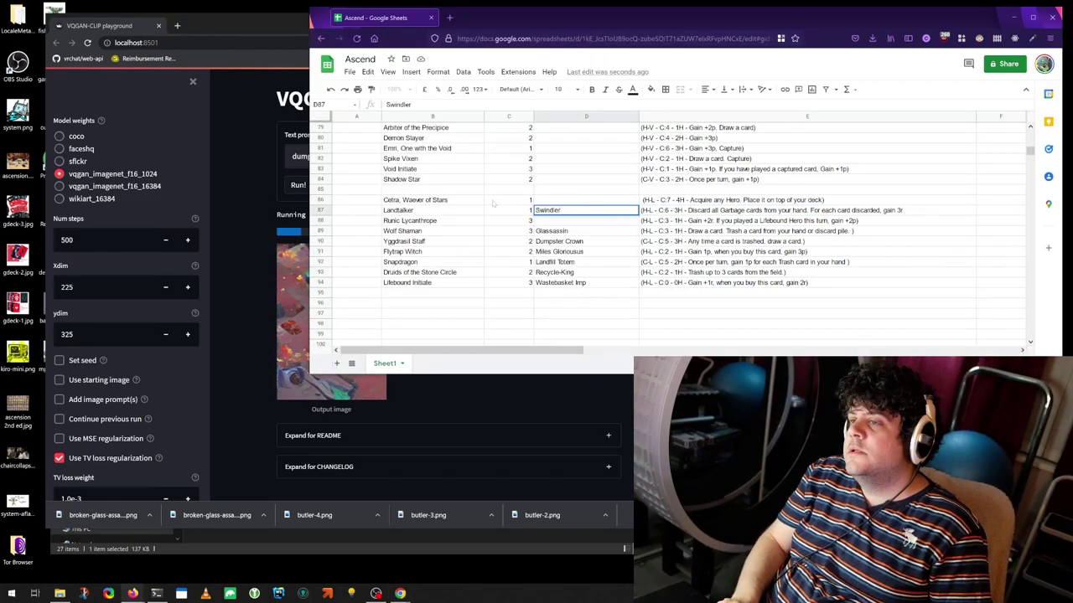
{"action": "type", "text": "Scavenger"}
{"action": "key", "text": "ctrl+Return"}
- Set Landtalker's cost to C:5 and change Runic Lycanthrope's text to "C:2 - 1H - Gain +1r. If you played a Garbage Hero this turn, gain +2p"
{"action": "key", "text": "Down"}
{"action": "key", "text": "Right"}
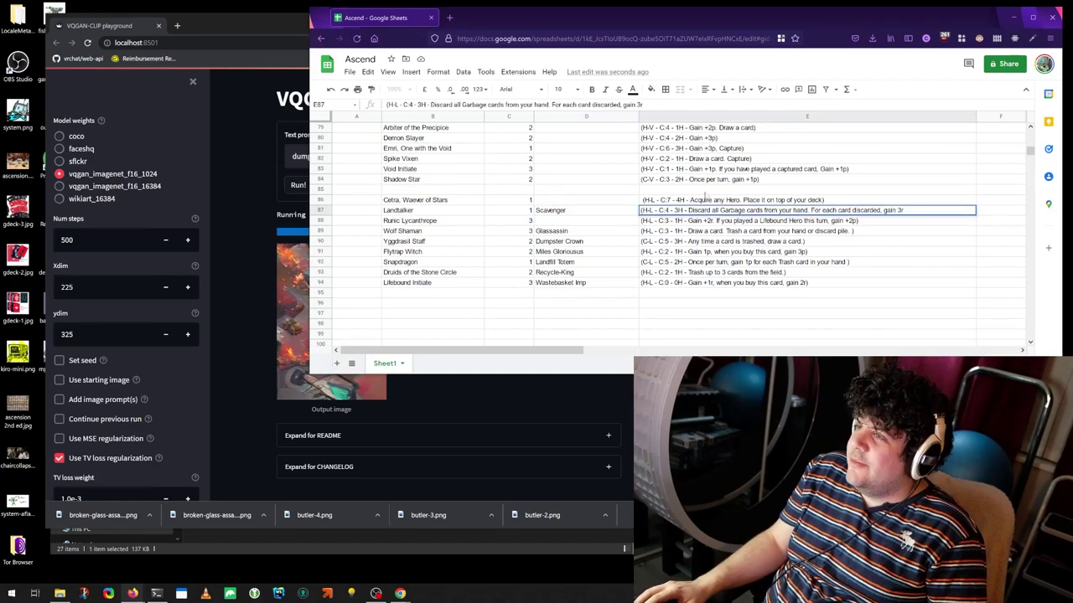
{"action": "double_click", "coordinate": [775, 220]}
{"action": "type", "text": "Garbage"}
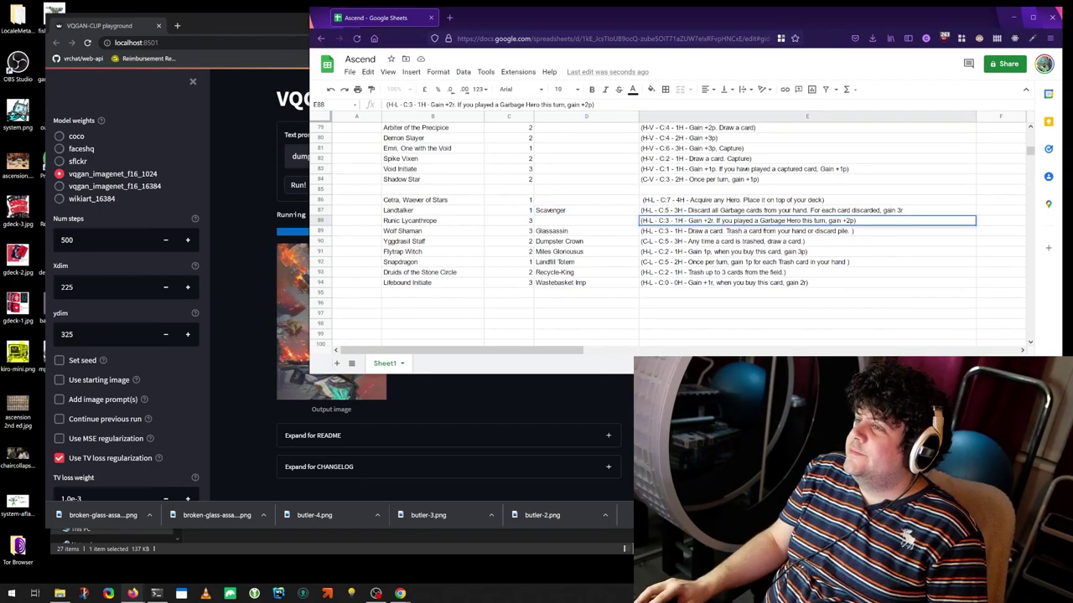
{"action": "key", "text": "Return"}
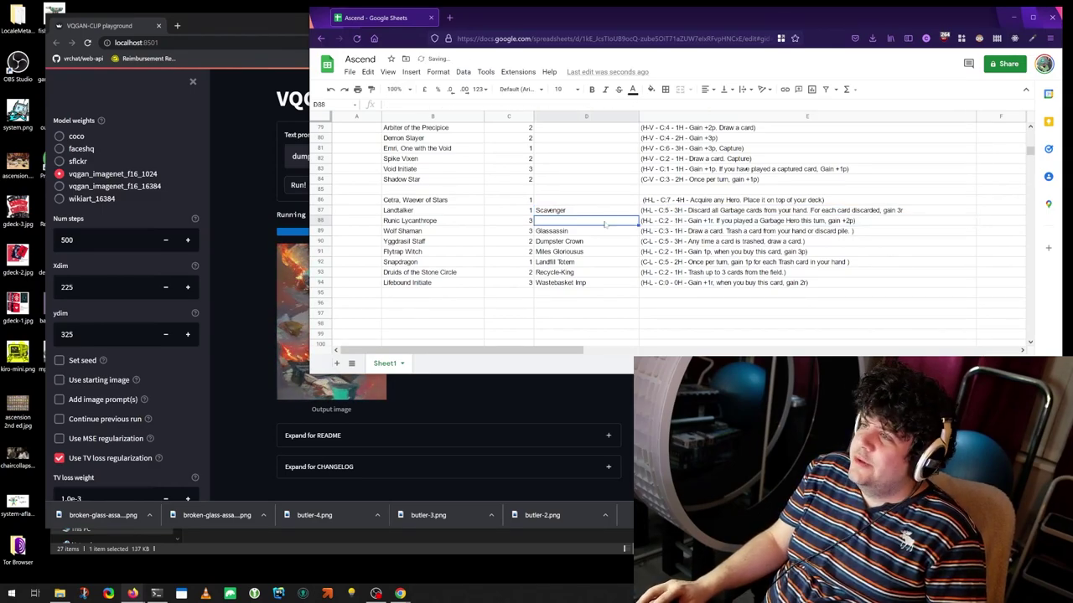
- Back in the VQGAN-CLIP playground, save the generated fire image as garbage-fire.png
{"action": "left_click", "coordinate": [269, 146]}
{"action": "right_click", "coordinate": [331, 318]}
{"action": "left_click", "coordinate": [368, 335]}
{"action": "key", "text": "Return"}
- Replace the prompt's subject with "landfill artifact", keep the artstation suffix, and generate a new image
{"action": "left_click_drag", "start_coordinate": [361, 156], "coordinate": [270, 146]}
{"action": "type", "text": "landfill artifact"}
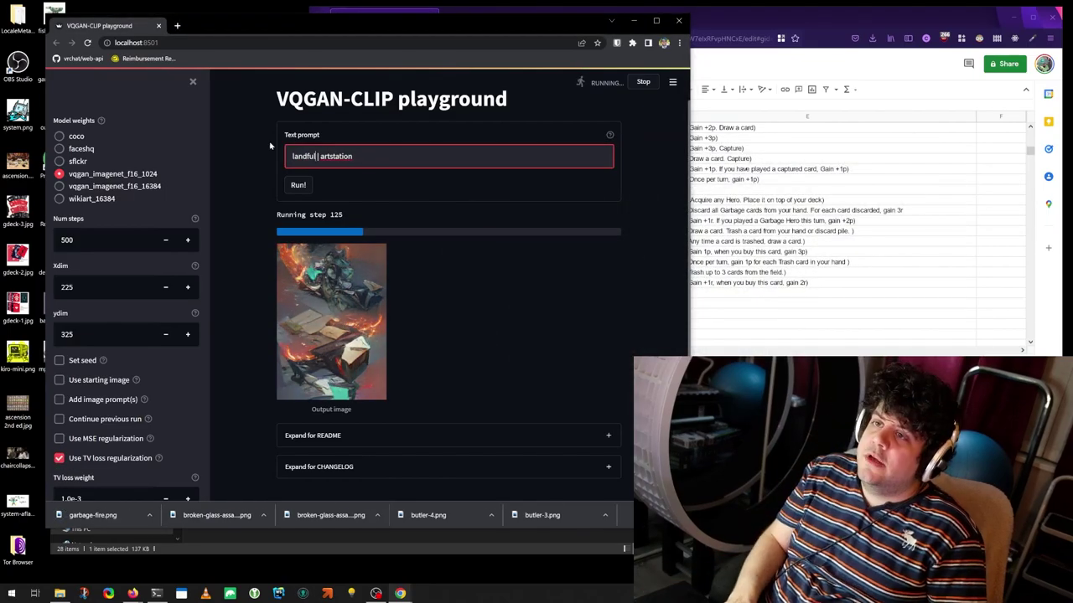
{"action": "left_click", "coordinate": [297, 185]}
- Preview wizard-2.png and wizard-3.png in the trashyboy folder and name the Runic Lycanthrope card in row 88 Hefty Mage
{"action": "left_click", "coordinate": [132, 593]}
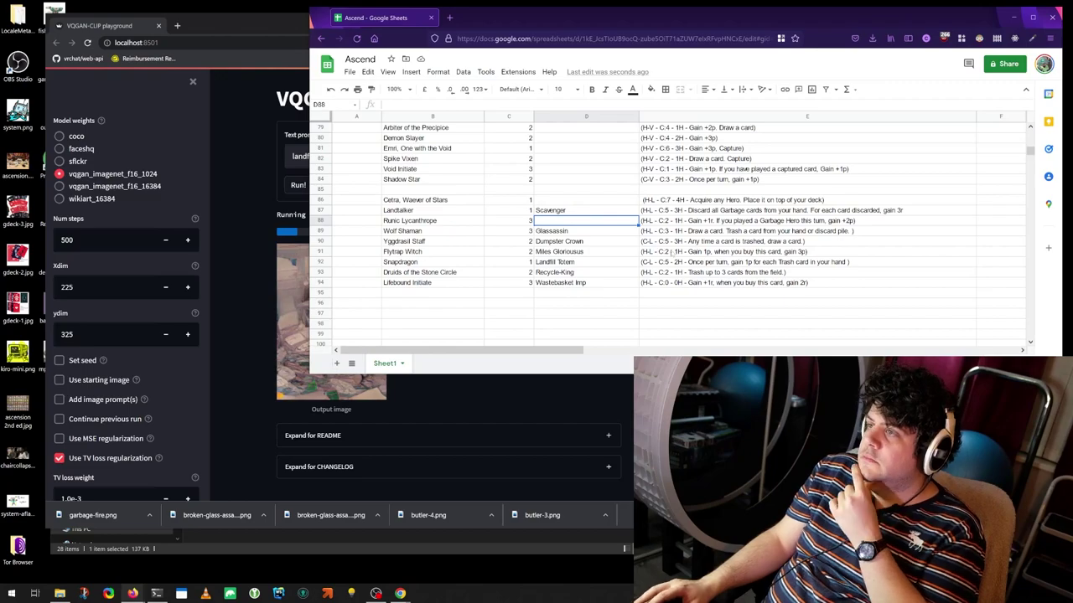
{"action": "key", "text": "Up"}
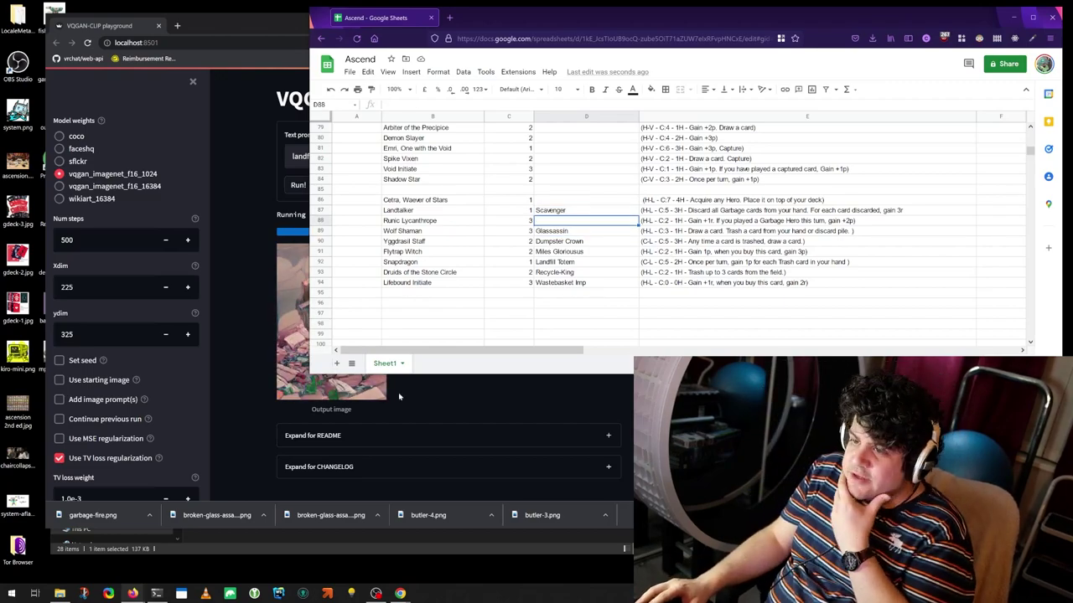
{"action": "key", "text": "alt+Tab"}
{"action": "left_click", "coordinate": [60, 593]}
{"action": "double_click", "coordinate": [349, 351]}
{"action": "key", "text": "alt+F4"}
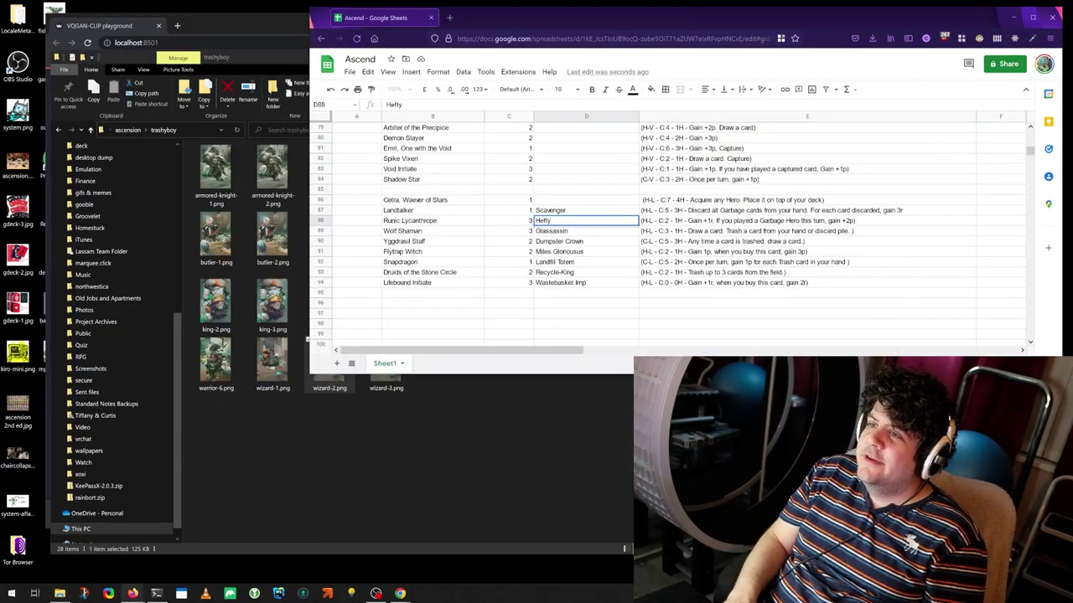
{"action": "left_click", "coordinate": [371, 397]}
{"action": "double_click", "coordinate": [384, 369]}
{"action": "key", "text": "alt+F4"}
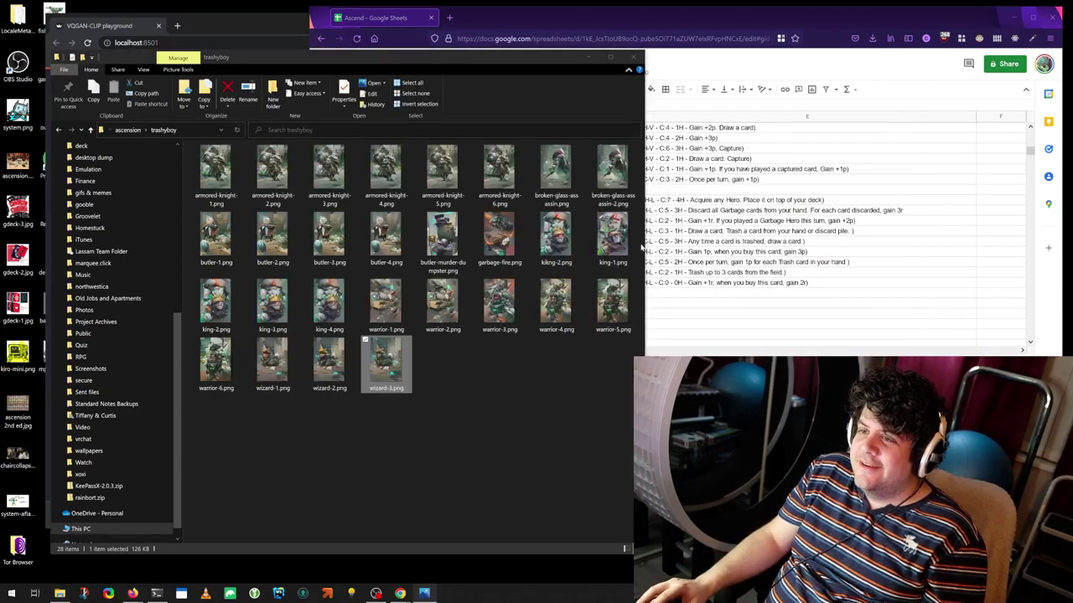
- In the Ascend sheet, narrow column E and enter "art" in column F for rows 94, 93, 91, 89 and 88
{"action": "left_click", "coordinate": [540, 272]}
{"action": "key", "text": "Up"}
{"action": "key", "text": "Up"}
{"action": "key", "text": "Down"}
{"action": "key", "text": "Down"}
{"action": "key", "text": "Down"}
{"action": "key", "text": "Up"}
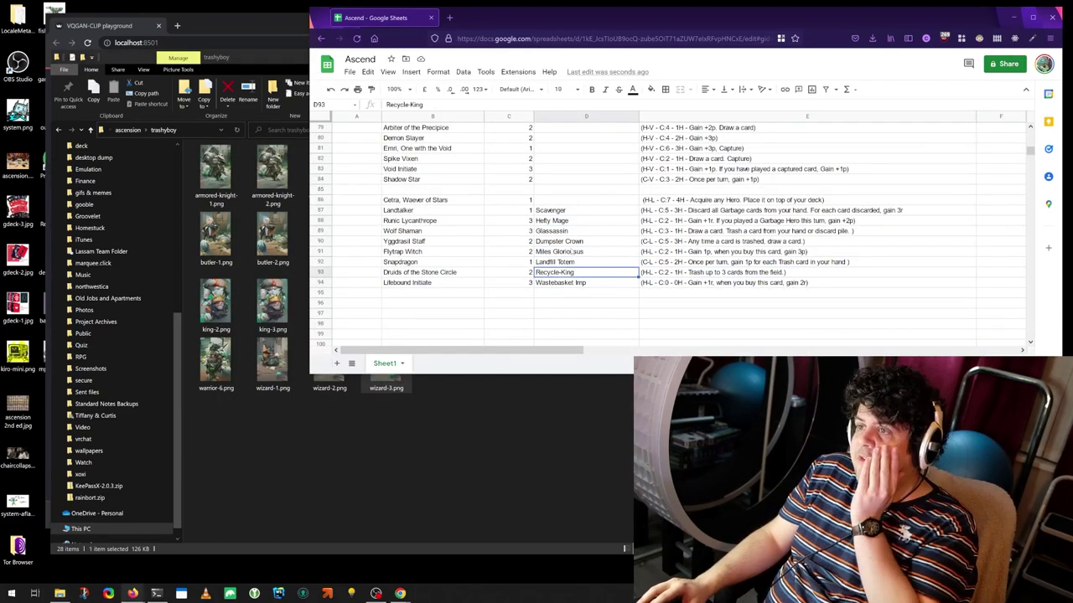
{"action": "left_click_drag", "start_coordinate": [975, 118], "coordinate": [929, 117]}
{"action": "left_click", "coordinate": [954, 283]}
{"action": "type", "text": "art"}
{"action": "key", "text": "Up"}
{"action": "type", "text": "art"}
{"action": "key", "text": "Up"}
{"action": "key", "text": "Up"}
{"action": "type", "text": "art"}
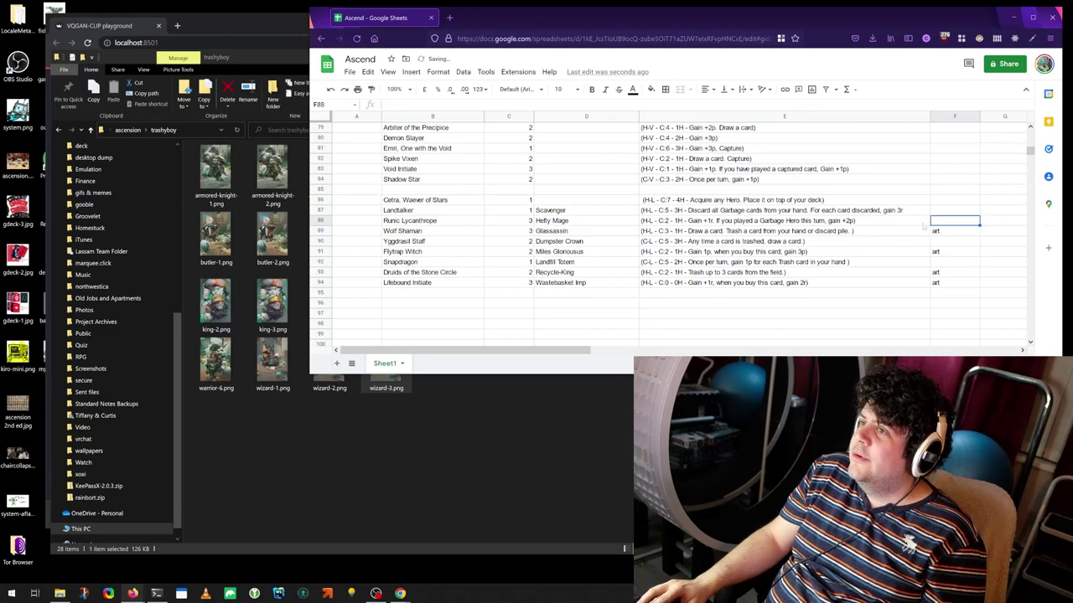
- Replace the Cetra, Weaver of Stars effect in row 86 with "Every other player must trash a card from their hand."
{"action": "left_click", "coordinate": [801, 202]}
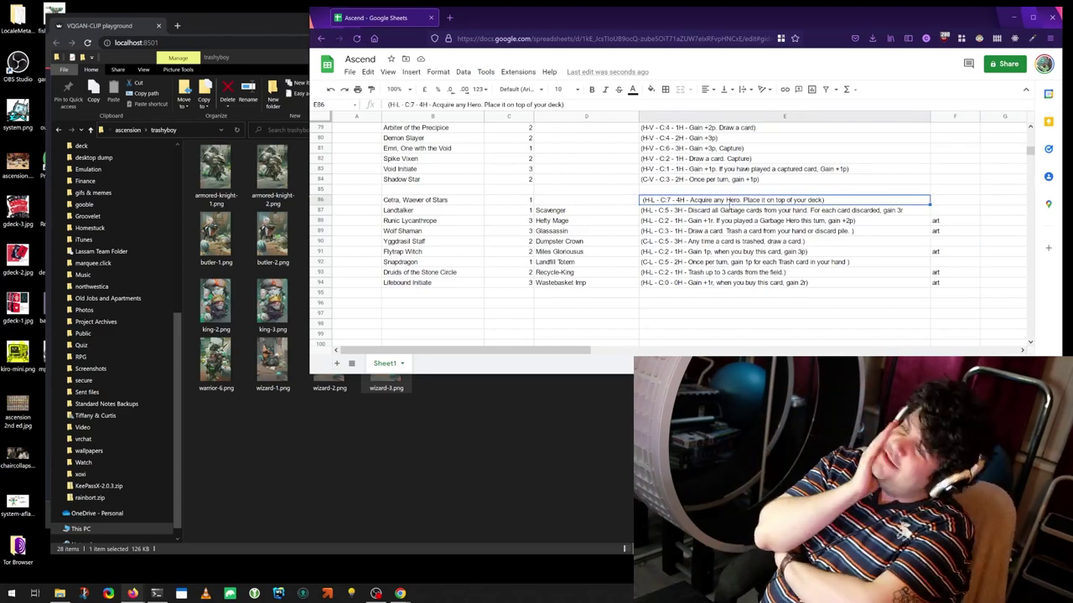
{"action": "left_click", "coordinate": [622, 204]}
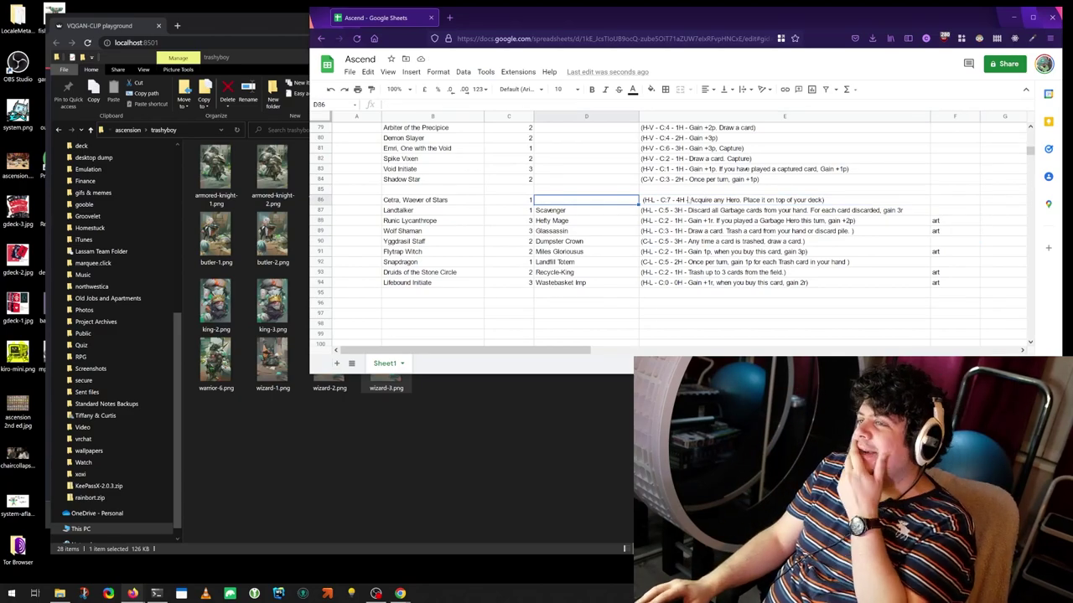
{"action": "double_click", "coordinate": [590, 201]}
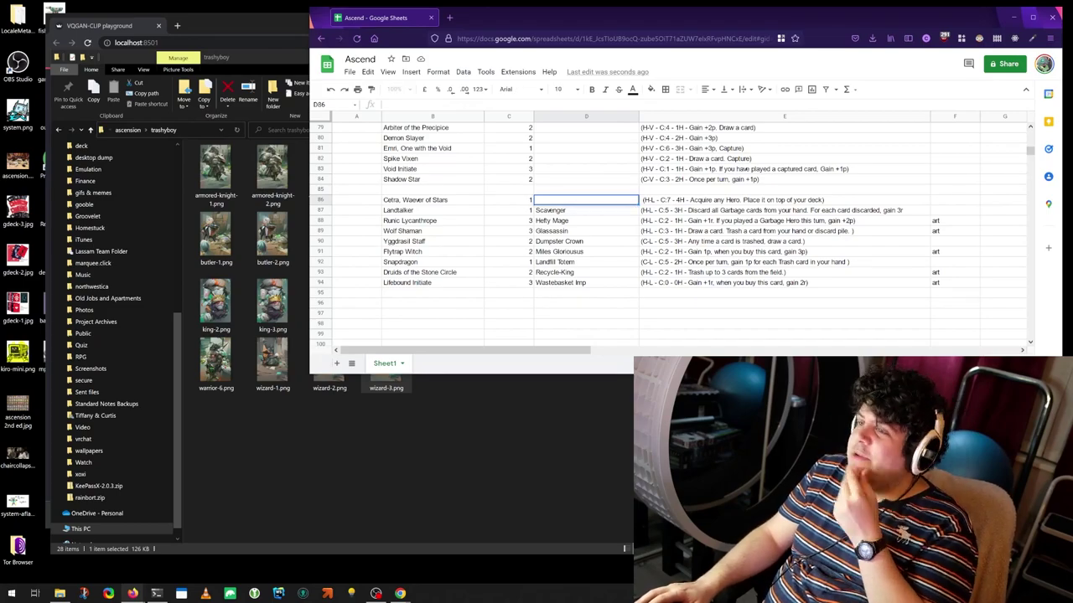
{"action": "left_click", "coordinate": [670, 199]}
{"action": "type", "text": "(H-L - C:7 - 4H - Every other player must trash a card from their hand."}
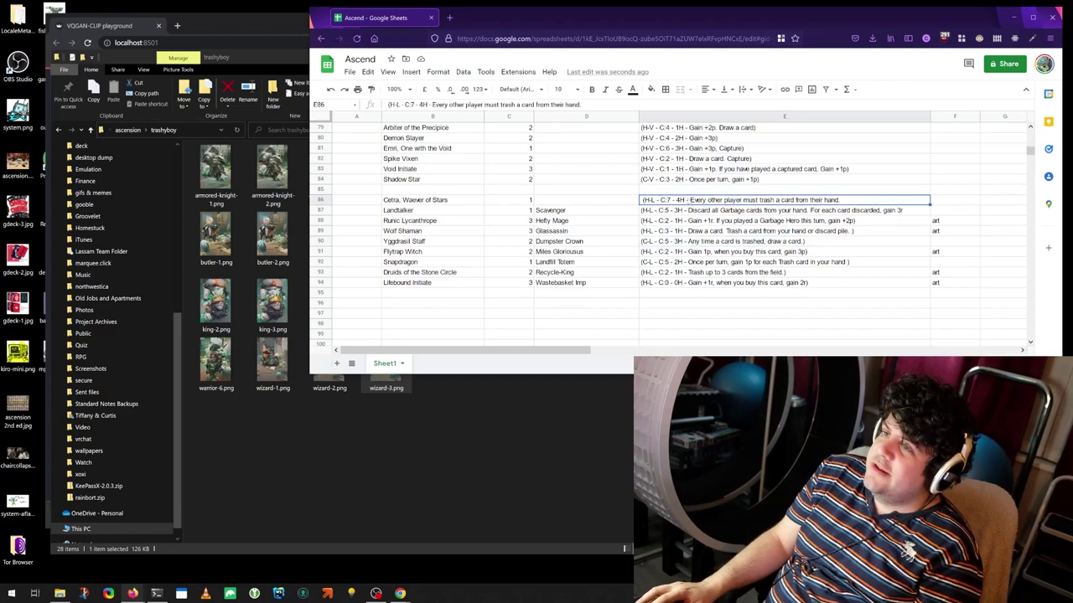
- Reword the row 86 effect to "Gain 3p. Every player must trash a card from their hand."
{"action": "left_click", "coordinate": [690, 199]}
{"action": "key", "text": "BackSpace"}
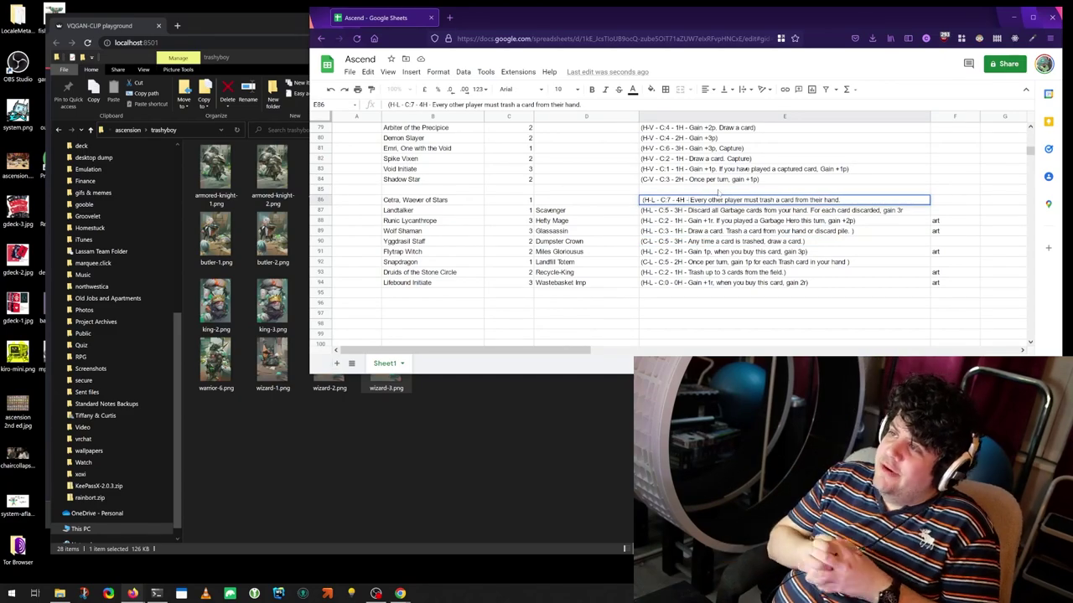
{"action": "key", "text": "BackSpace"}
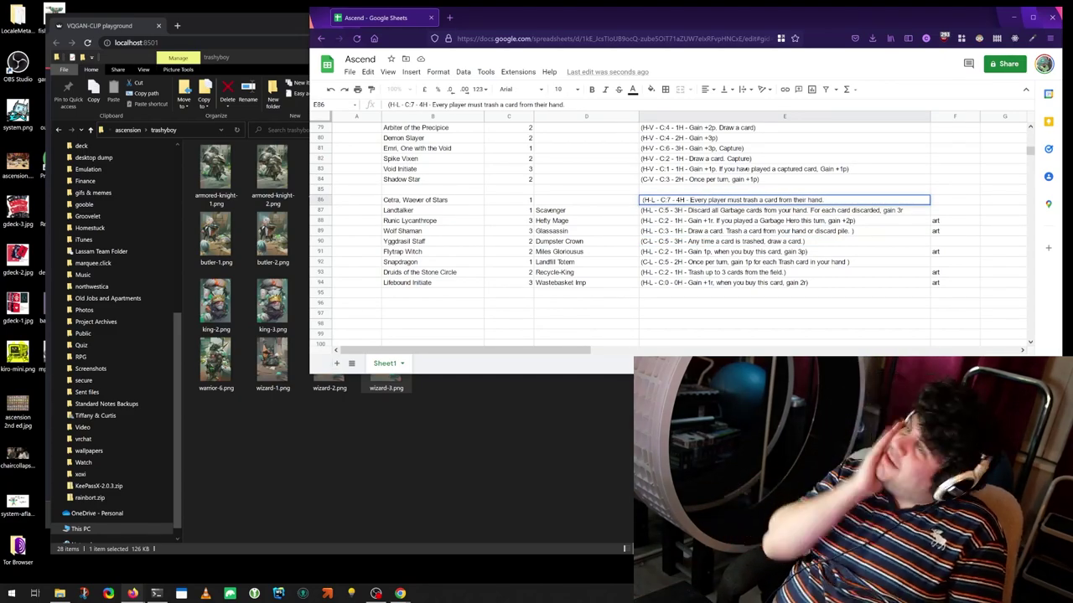
{"action": "type", "text": "Gain 3p."}
- Compare the row 86 card's cost and power with the Emri, One with the Void entries in rows 81 and 47
{"action": "scroll", "coordinate": [713, 168], "scroll_direction": "up", "scroll_amount": 1}
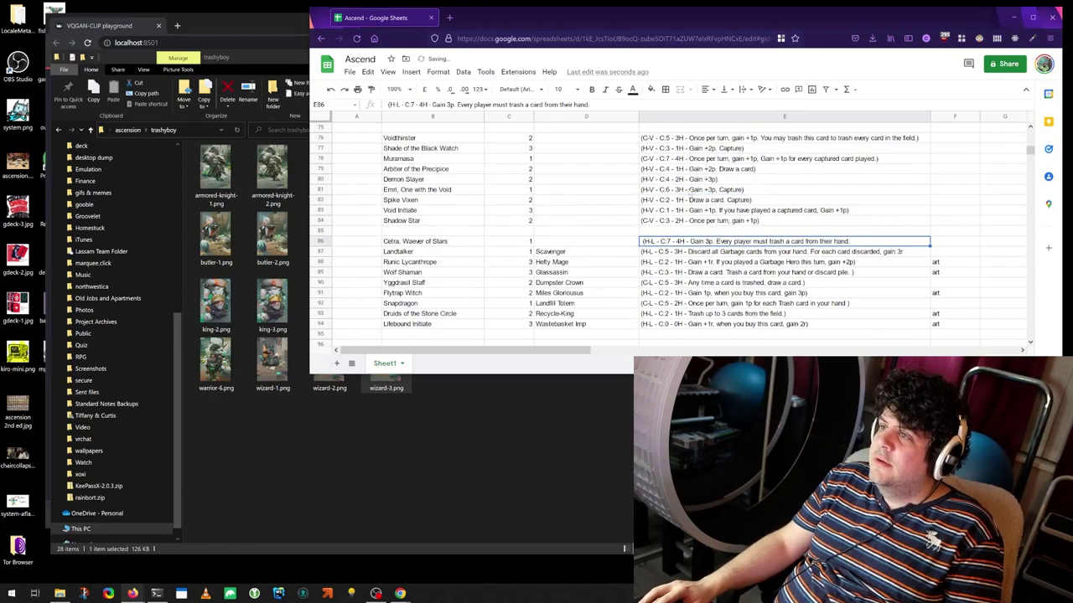
{"action": "left_click", "coordinate": [670, 189]}
{"action": "scroll", "coordinate": [440, 225], "scroll_direction": "up", "scroll_amount": 8}
{"action": "scroll", "coordinate": [440, 224], "scroll_direction": "up", "scroll_amount": 2}
{"action": "left_click", "coordinate": [674, 253]}
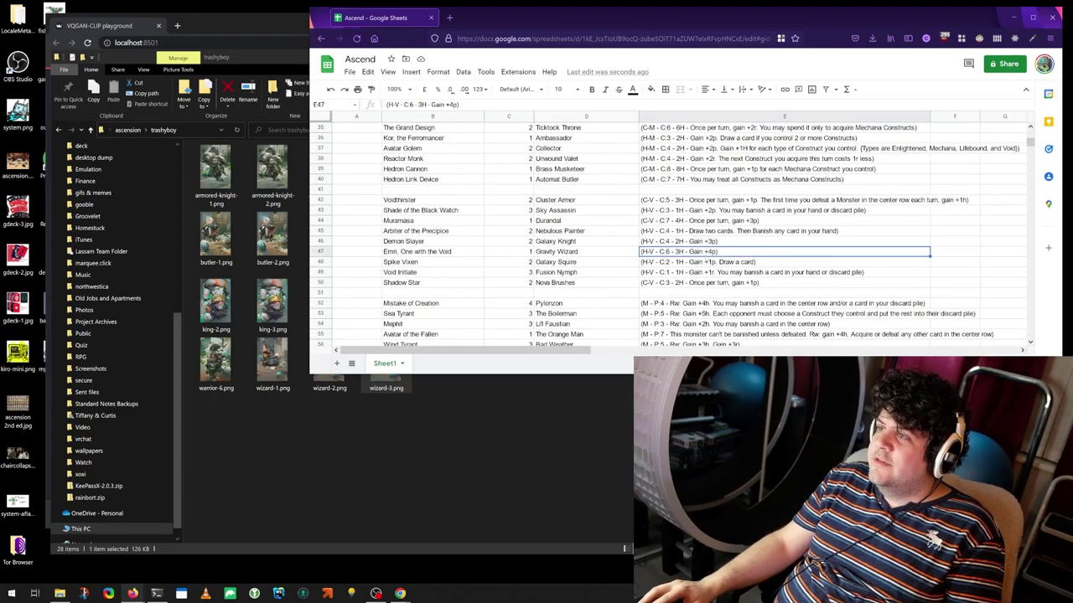
{"action": "scroll", "coordinate": [698, 242], "scroll_direction": "down", "scroll_amount": 8}
{"action": "left_click", "coordinate": [712, 262]}
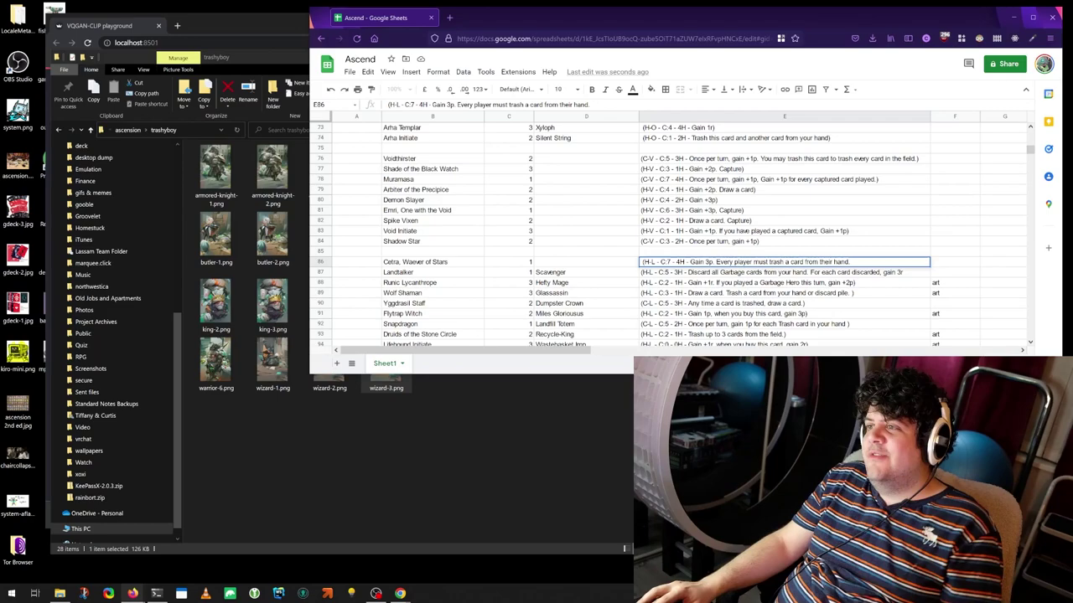
- Open a new MINGW64 terminal in ~/code and bring up the trashyboy image folder in File Explorer
{"action": "key", "text": "Left"}
{"action": "key", "text": "ctrl+alt+t"}
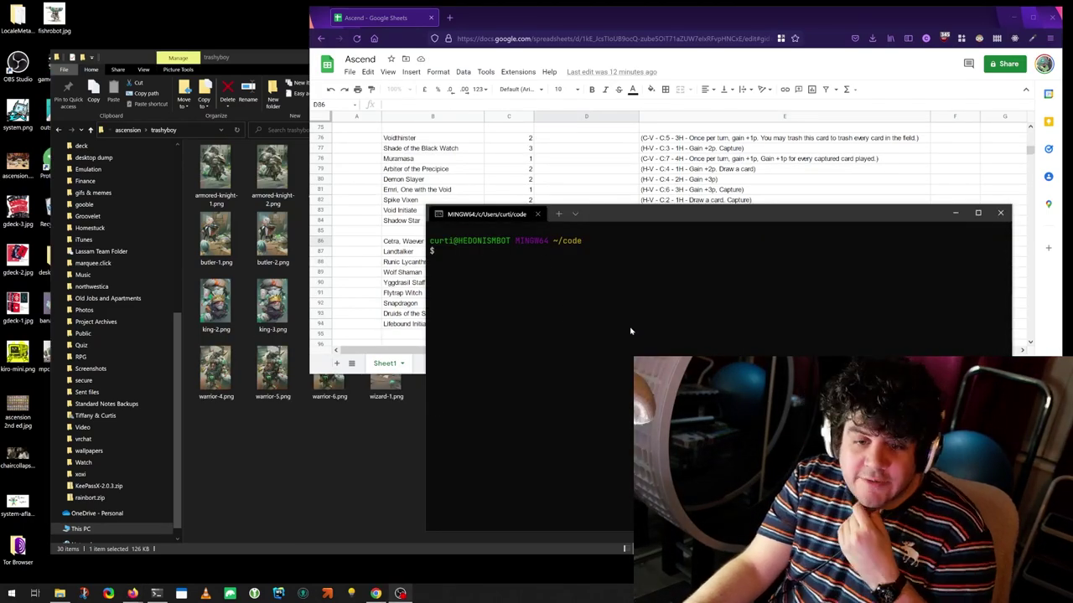
{"action": "key", "text": "alt+Tab"}
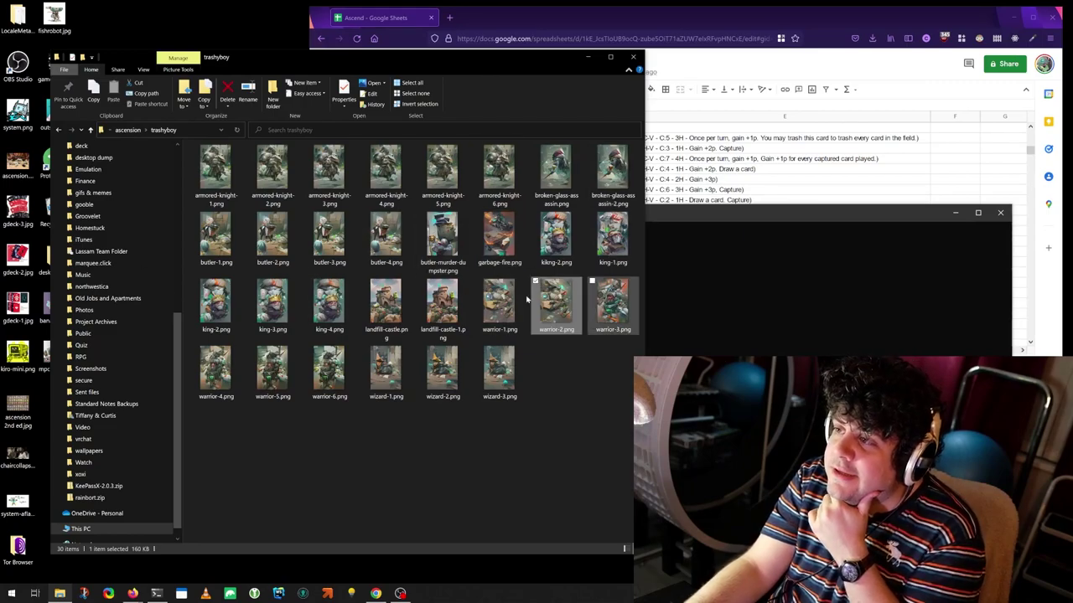